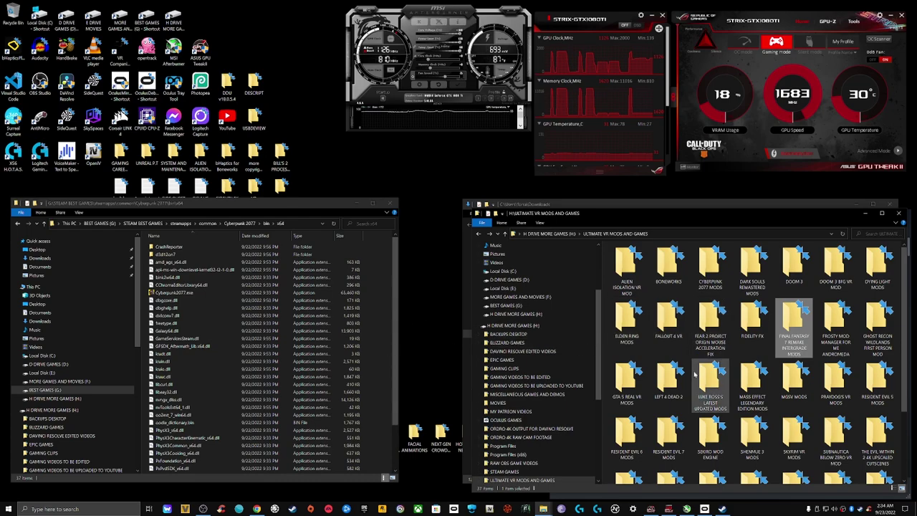
# Step: Copy REAL_mod_by_LukeRoss_v8_0_0.zip from the GHOST RUNNER STRAY folder in LUKE ROSS'S LATEST UPDATED MODS into Cyberpunk 2077's bin\x64 folder
pyautogui.moveTo(714, 380)
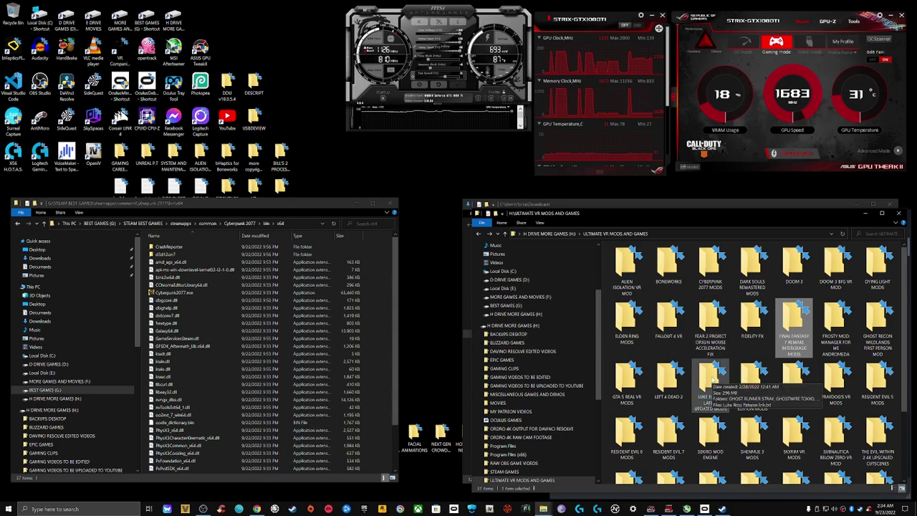
pyautogui.click(714, 379)
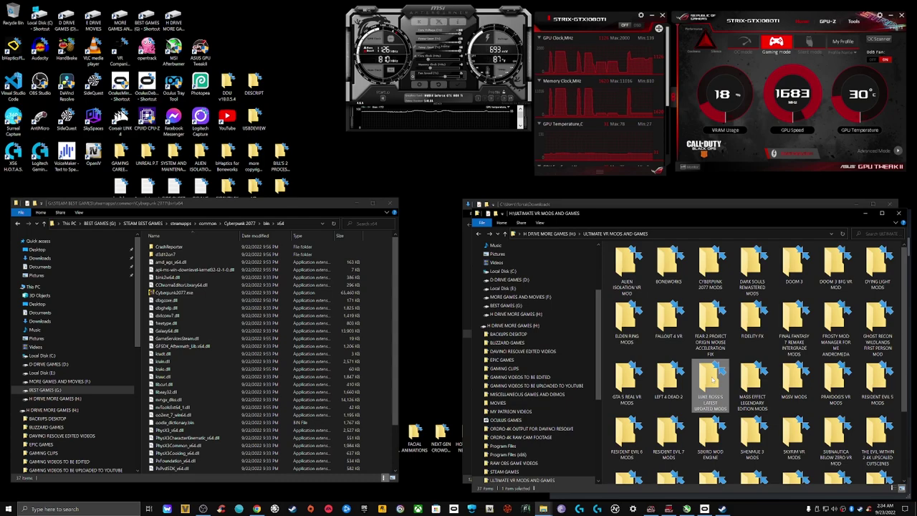
pyautogui.doubleClick(712, 380)
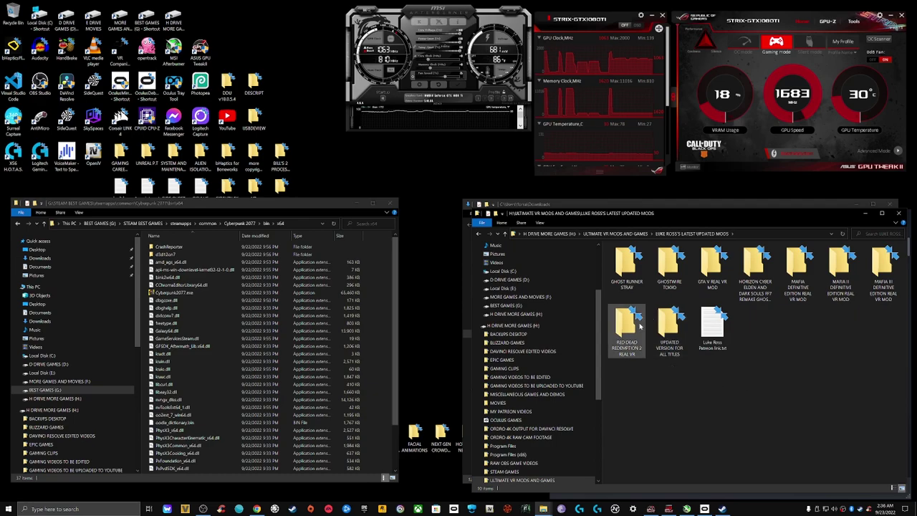
pyautogui.moveTo(641, 326)
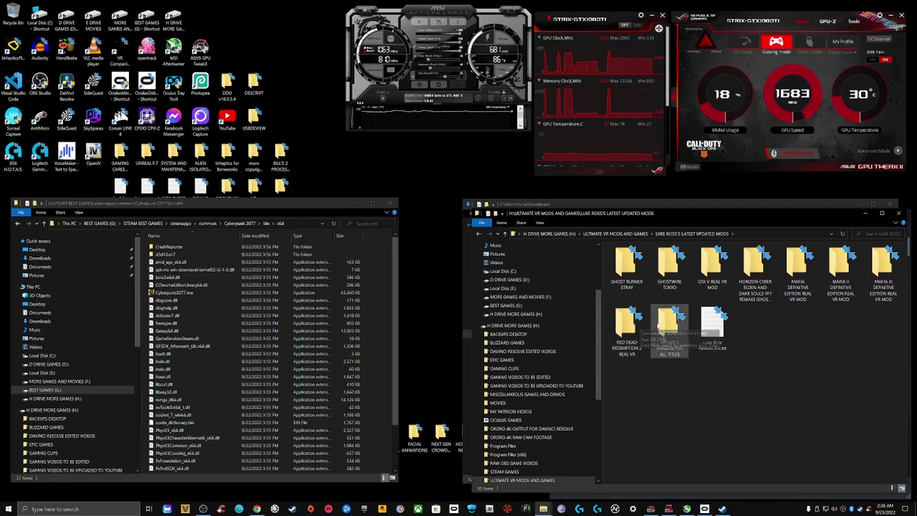
pyautogui.click(668, 324)
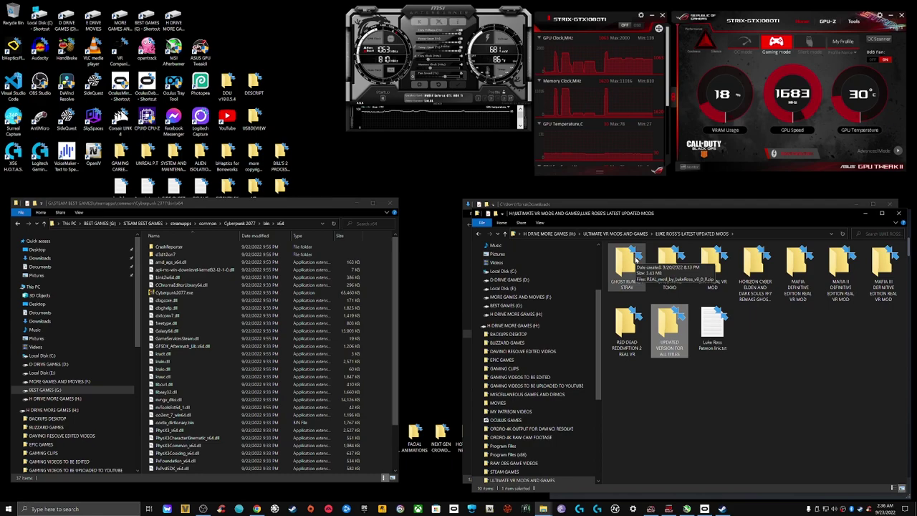
pyautogui.doubleClick(627, 259)
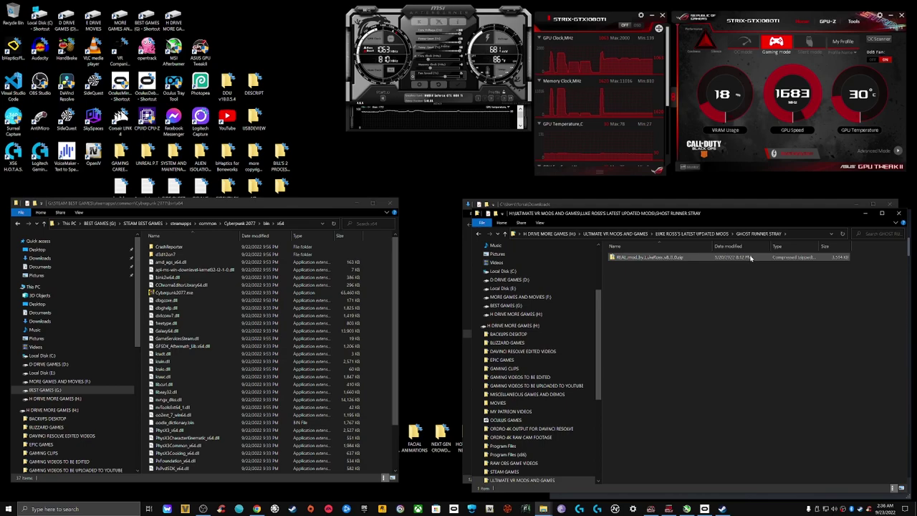
pyautogui.moveTo(750, 258); pyautogui.dragTo(383, 313)
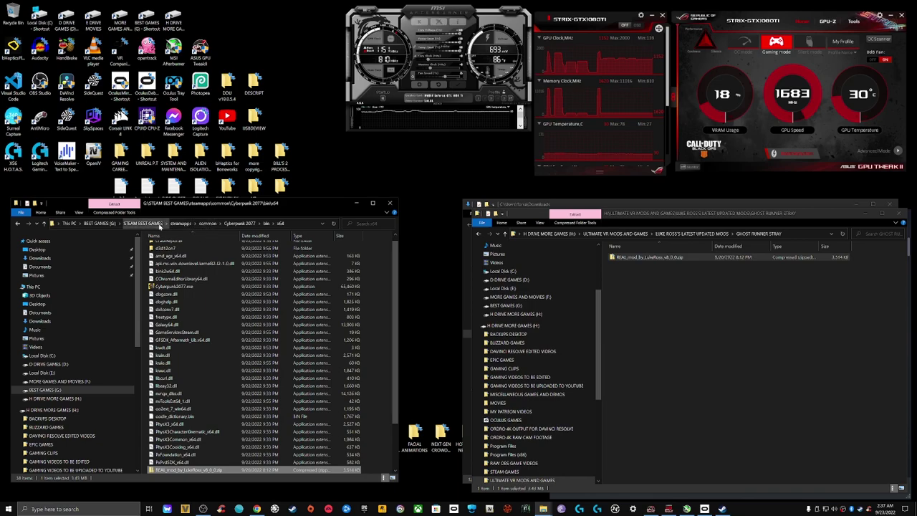
# Step: Retrace the game's folder path from STEAM BEST GAMES through steamapps, common, Cyberpunk 2077 and bin to x64
pyautogui.click(143, 222)
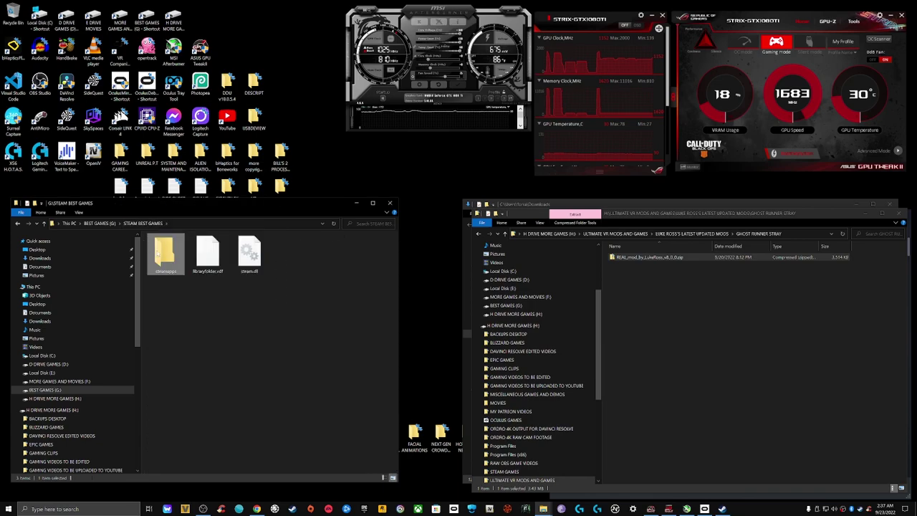
pyautogui.doubleClick(164, 253)
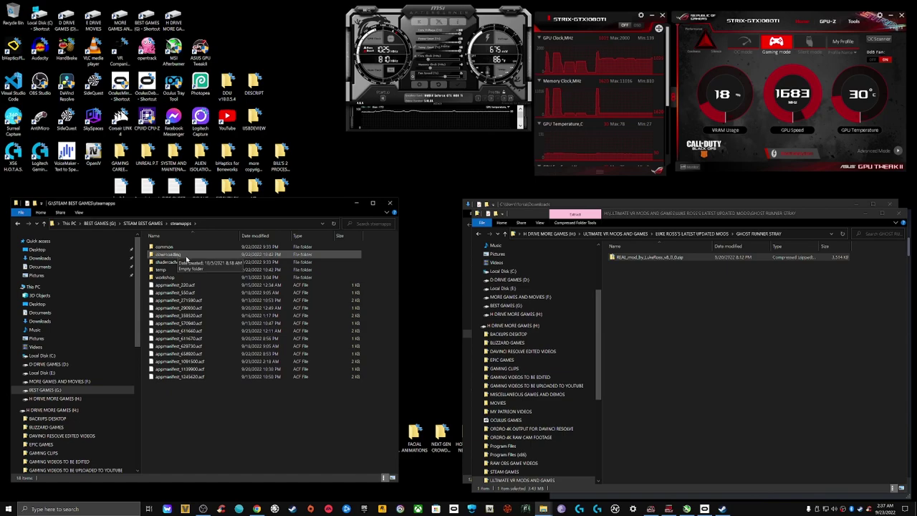
pyautogui.doubleClick(195, 248)
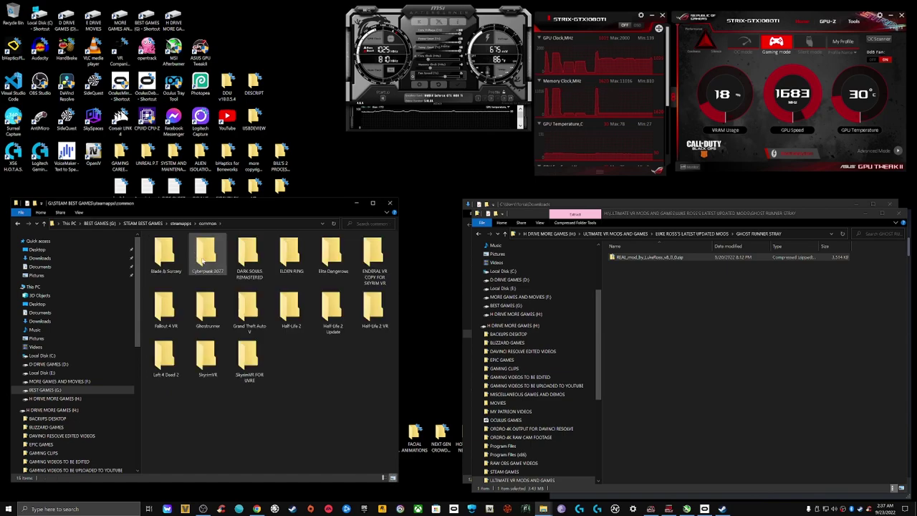
pyautogui.click(203, 263)
pyautogui.doubleClick(204, 262)
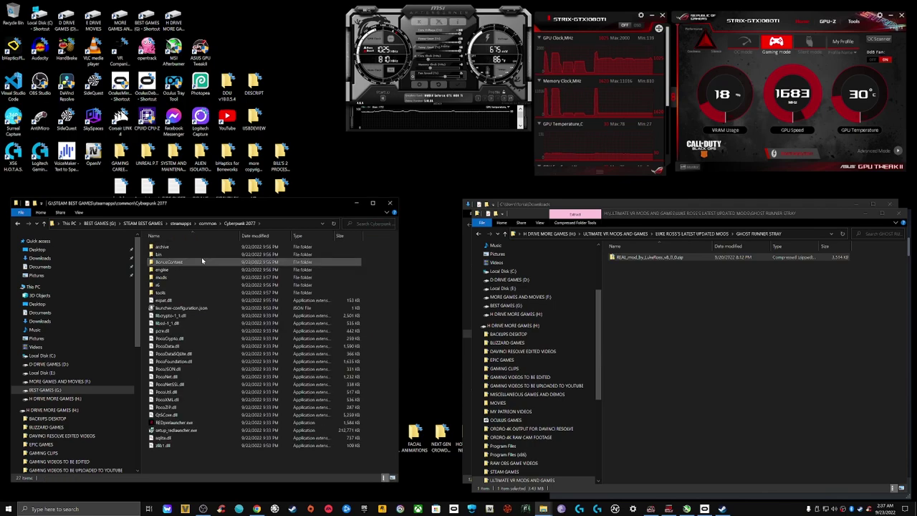
pyautogui.doubleClick(202, 258)
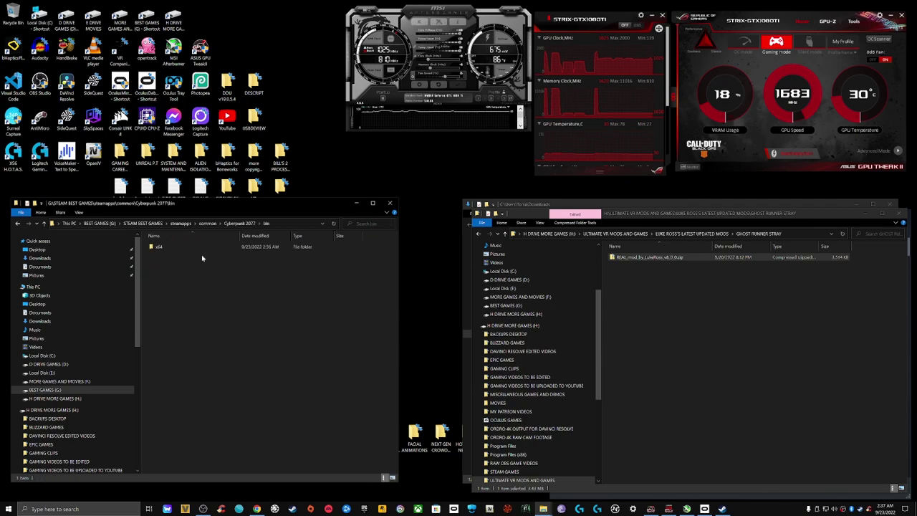
pyautogui.doubleClick(215, 247)
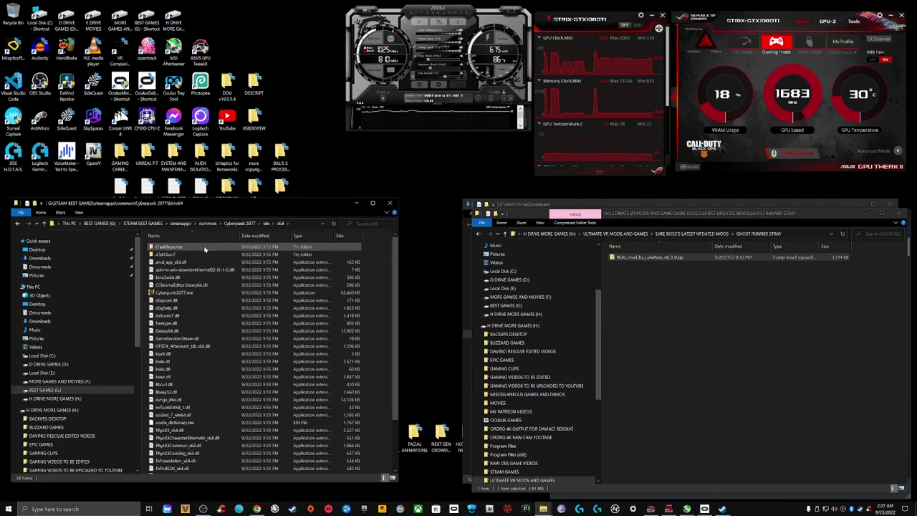
# Step: Extract REAL_mod_by_LukeRoss_v8_0_0.zip directly into the x64 folder with 7-Zip, and delete the copied archive there
pyautogui.scroll(-3, 352, 291)
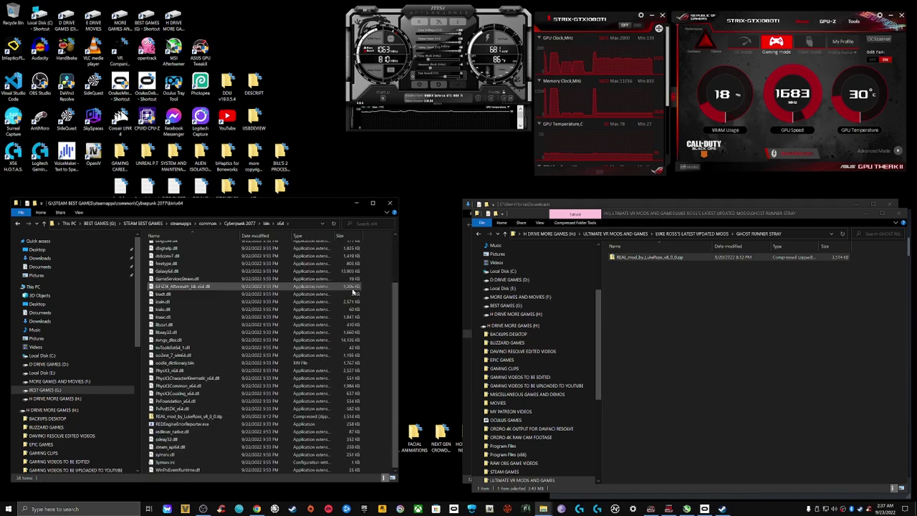
pyautogui.click(213, 417)
pyautogui.click(213, 418)
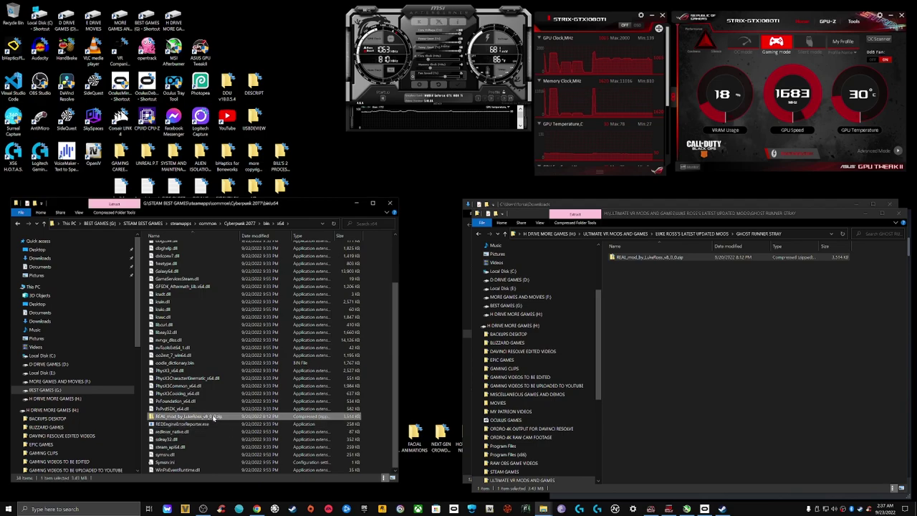
pyautogui.rightClick(214, 417)
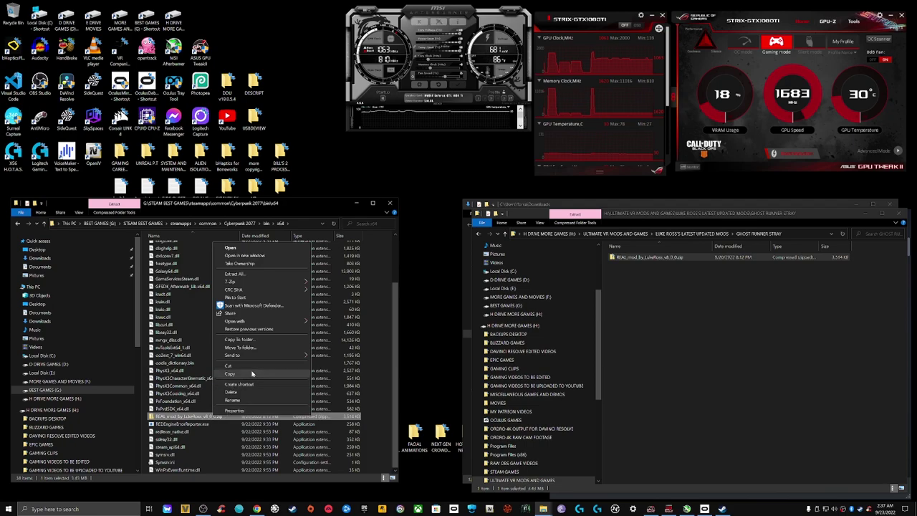
pyautogui.moveTo(237, 281)
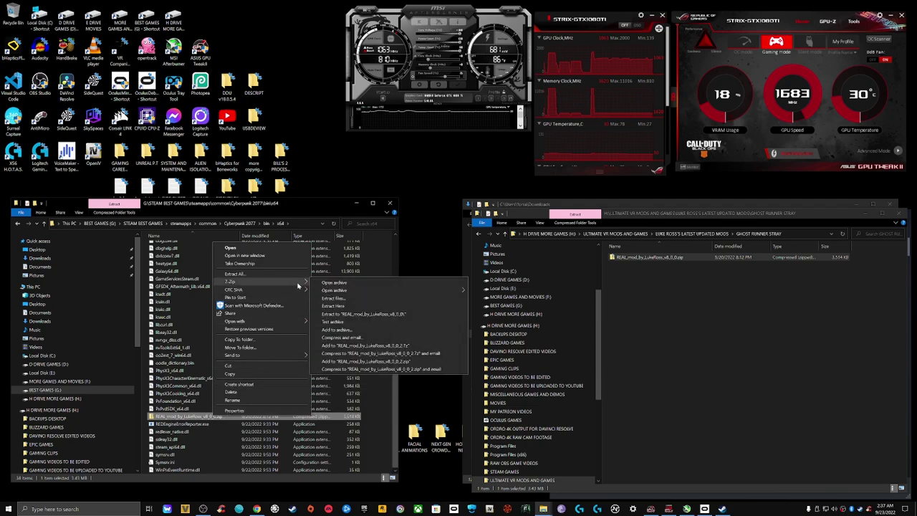
pyautogui.click(352, 305)
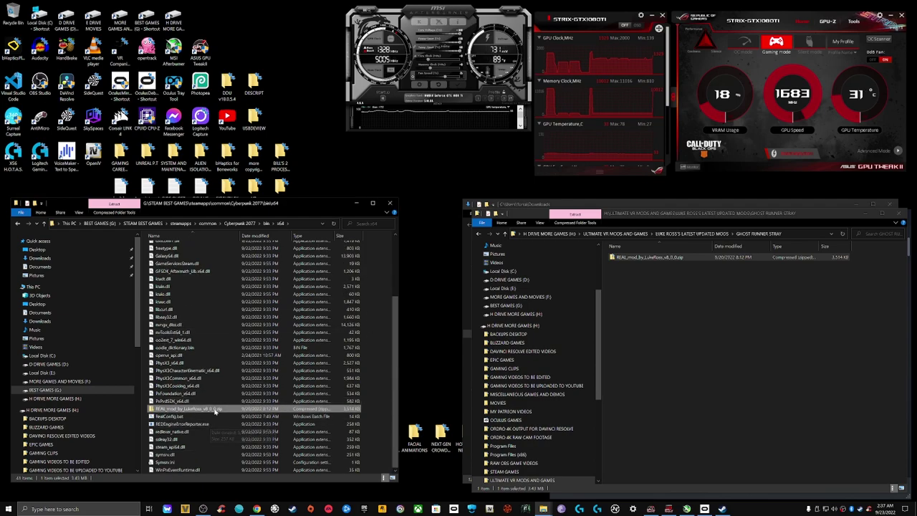
pyautogui.rightClick(215, 410)
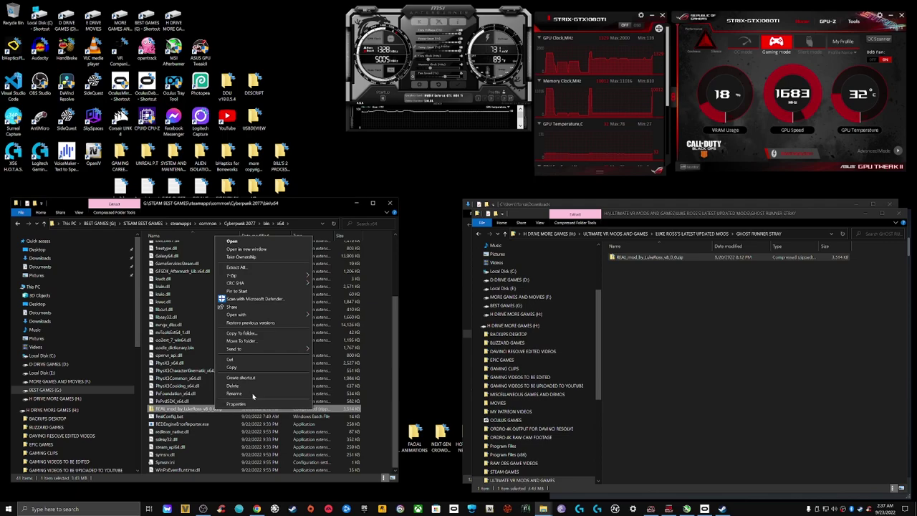
pyautogui.click(275, 385)
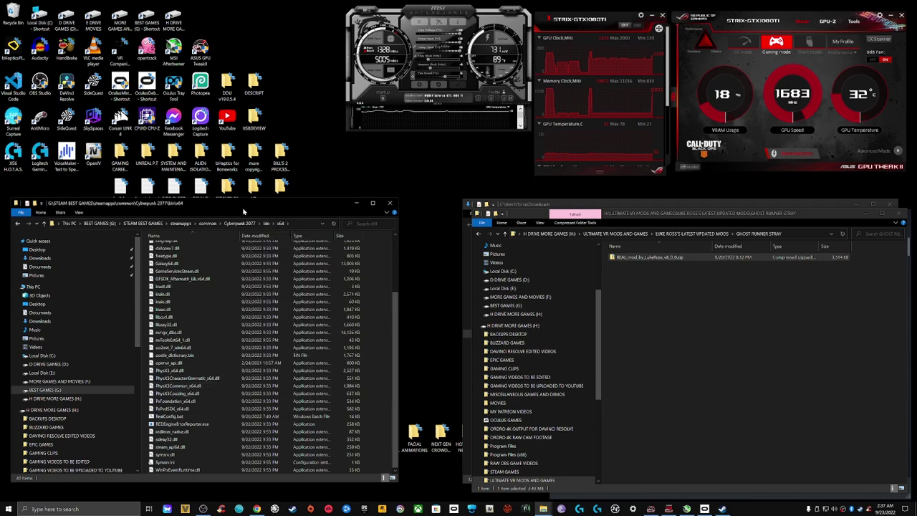
# Step: Run RealConfig.bat in the x64 folder and close its console once the VR mod configuration finishes
pyautogui.moveTo(228, 200); pyautogui.dragTo(228, 94)
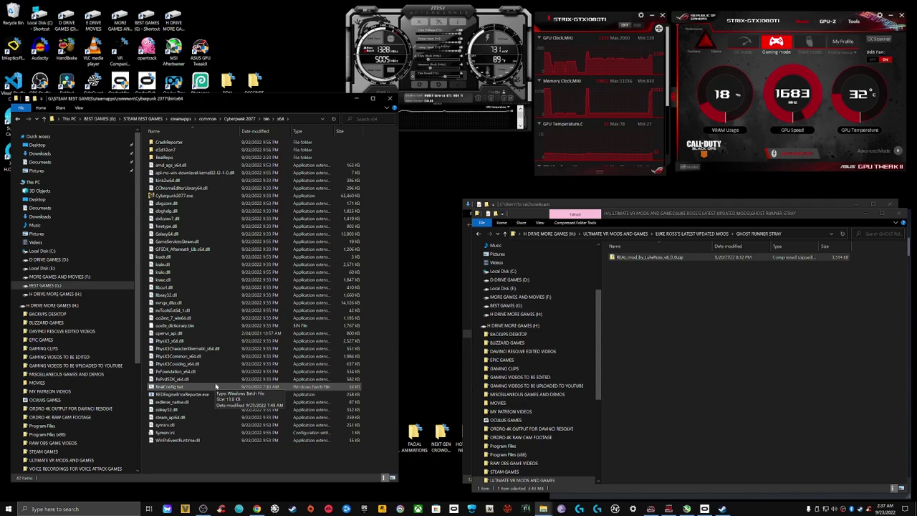
pyautogui.doubleClick(215, 387)
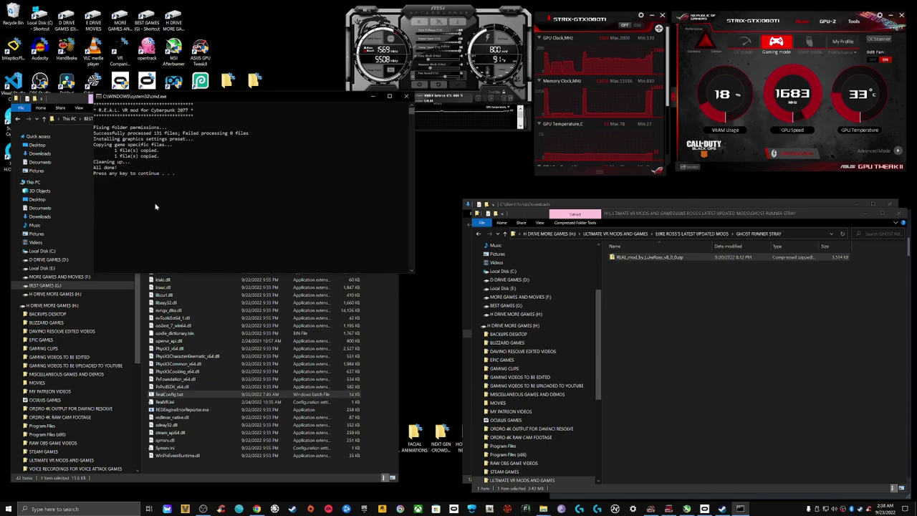
pyautogui.press('Return')
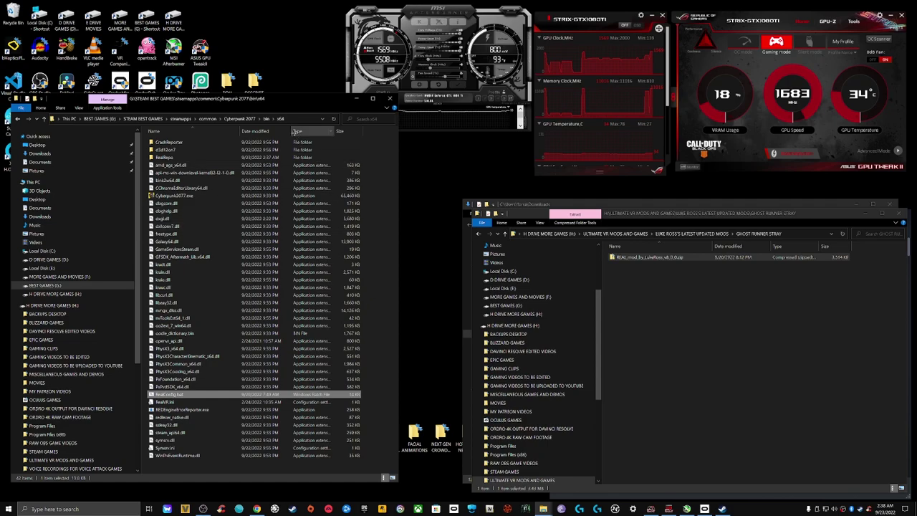
# Step: Reposition the game's folder window and go up to the main Cyberpunk 2077 folder, picking out the archive and mods folders
pyautogui.moveTo(285, 94); pyautogui.dragTo(264, 222)
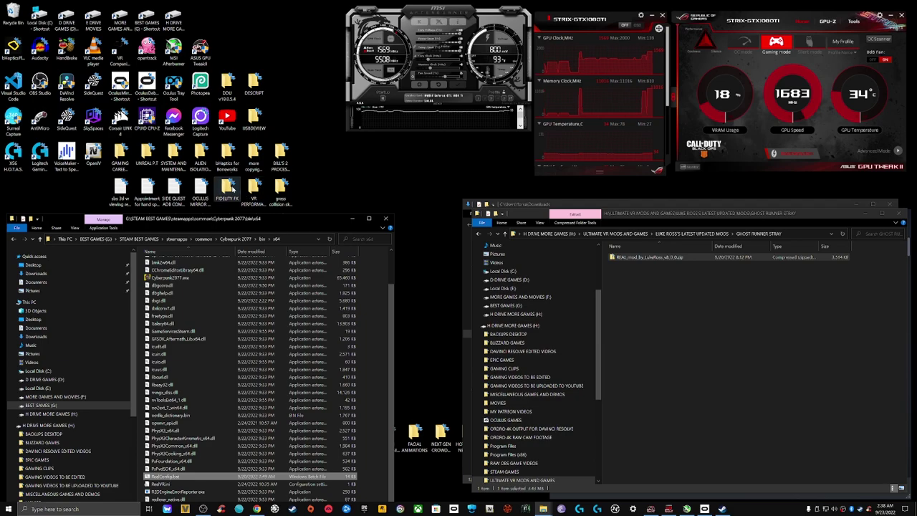
pyautogui.moveTo(270, 221); pyautogui.dragTo(272, 168)
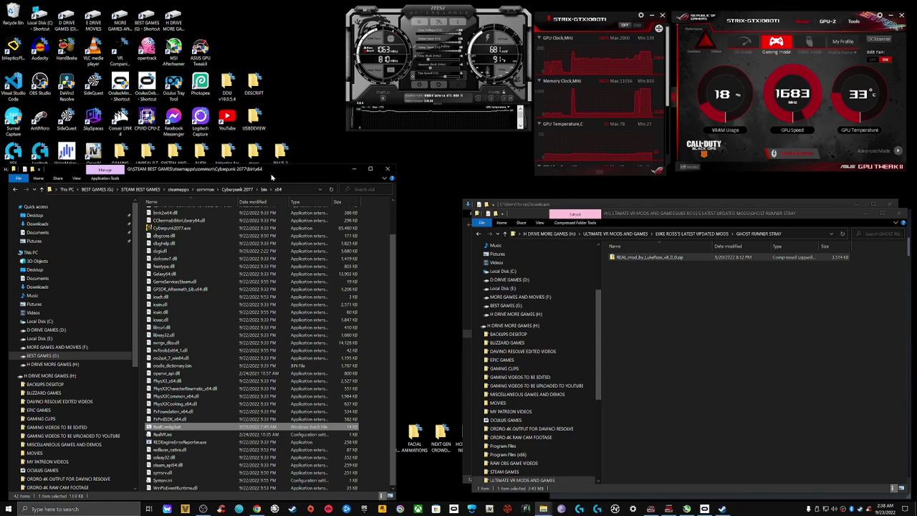
pyautogui.scroll(2, 253, 272)
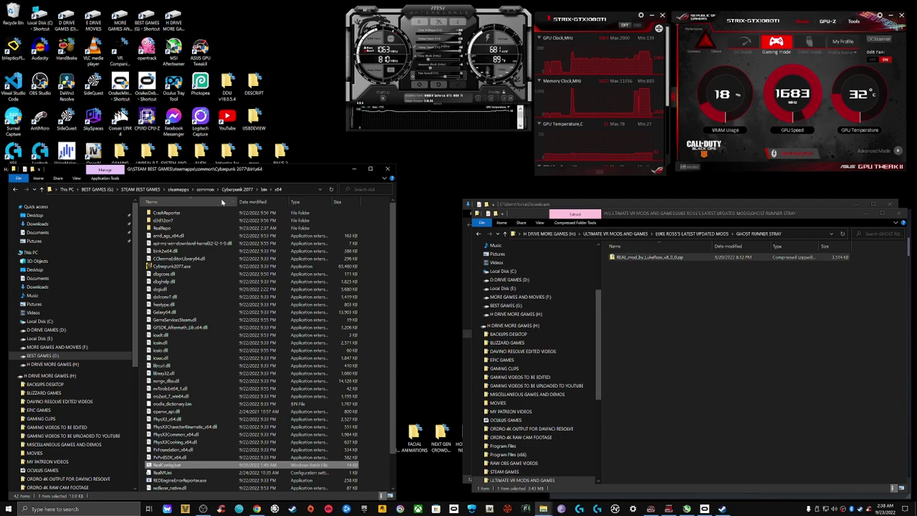
pyautogui.click(233, 190)
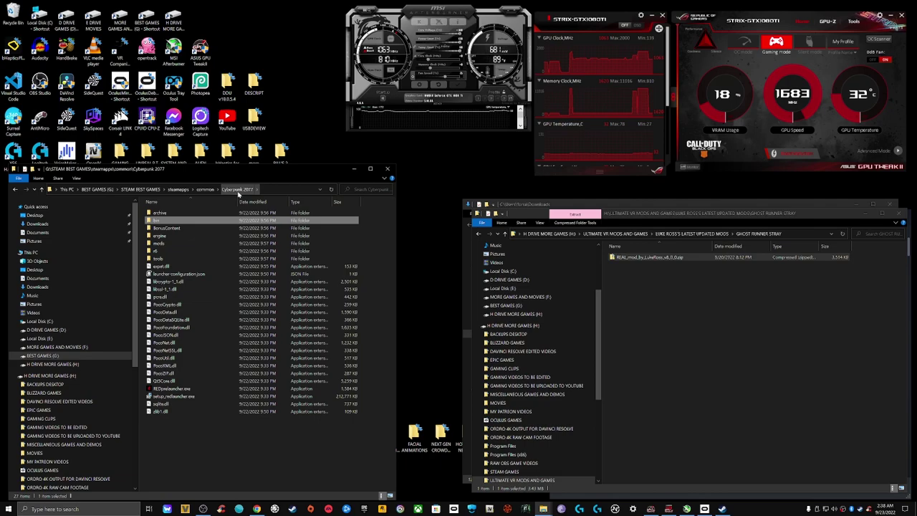
pyautogui.click(193, 214)
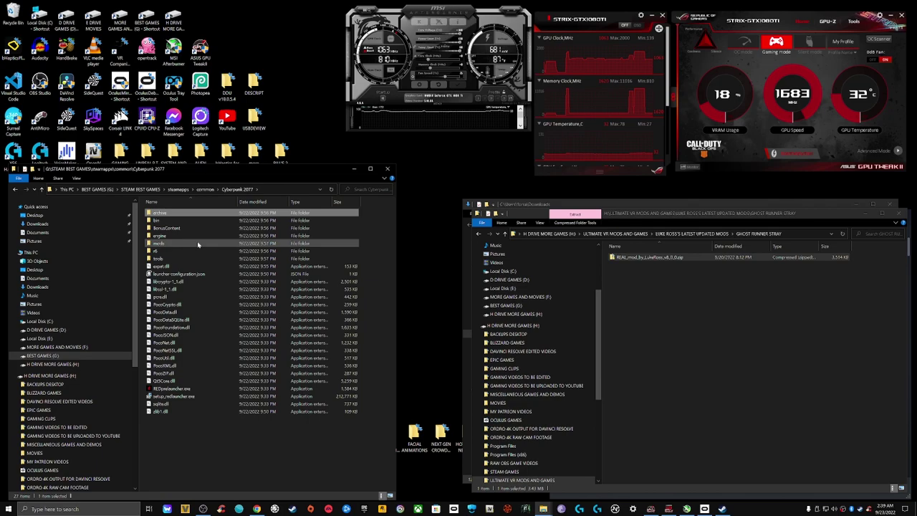
pyautogui.click(198, 246)
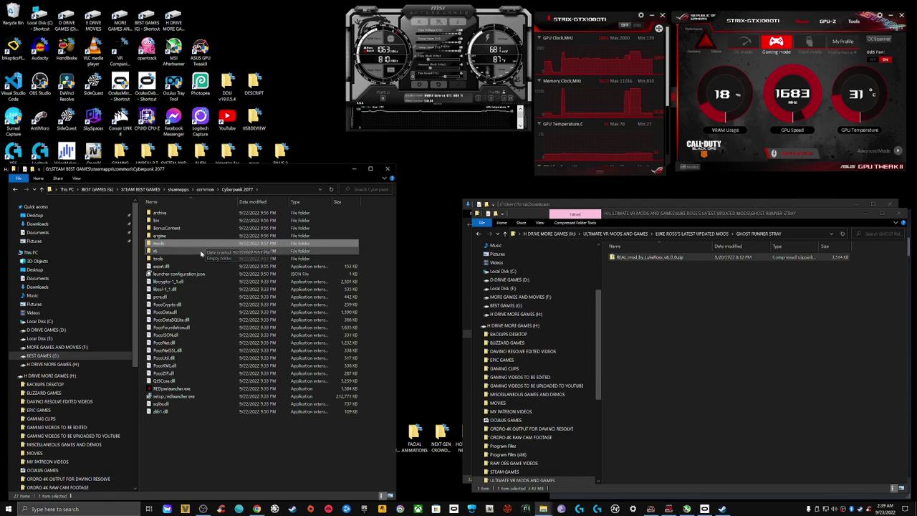
# Step: Create a new folder named modded inside r6\cache and return to the main Cyberpunk 2077 folder
pyautogui.doubleClick(201, 252)
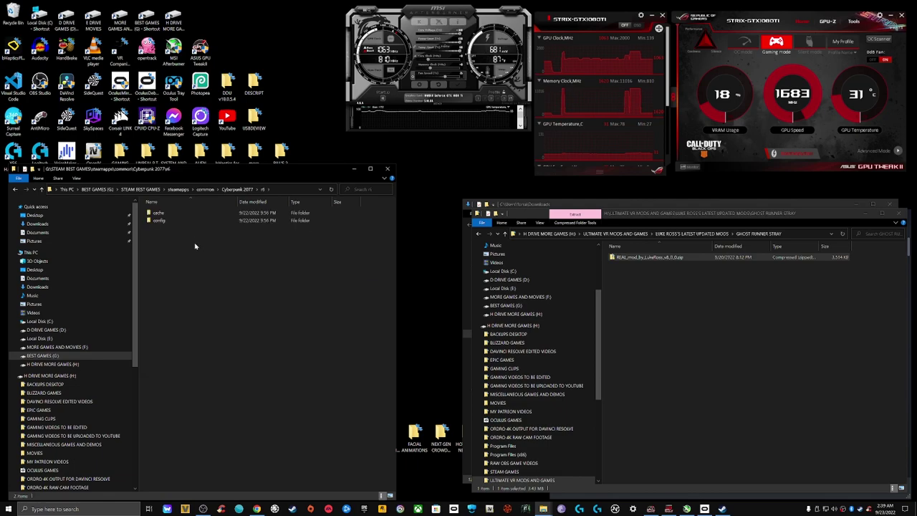
pyautogui.doubleClick(202, 214)
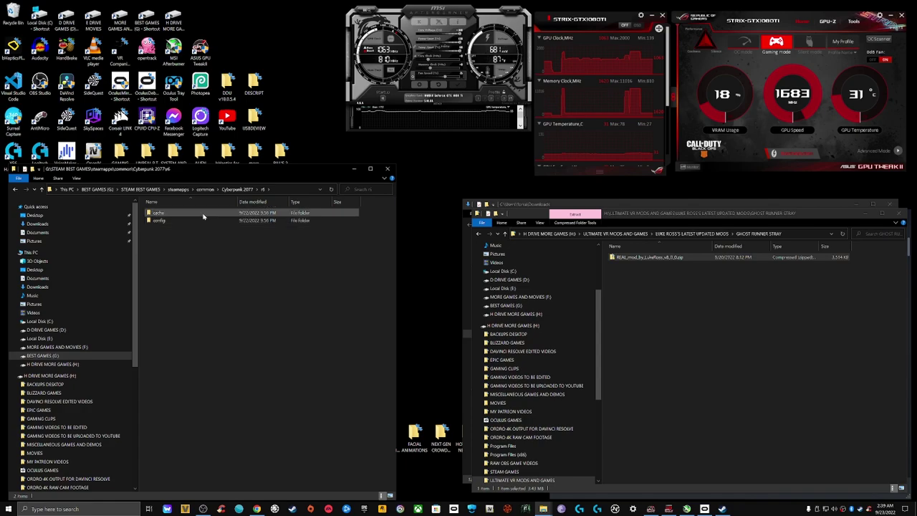
pyautogui.rightClick(226, 324)
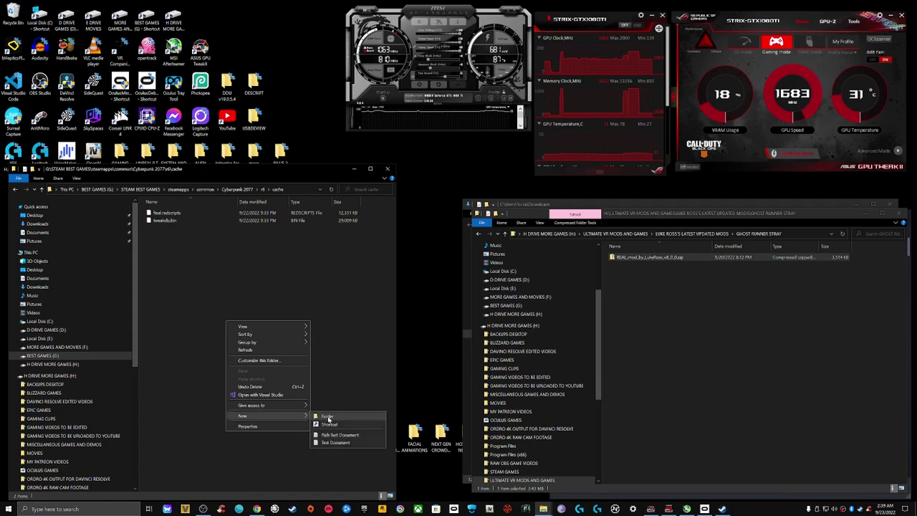
pyautogui.click(326, 417)
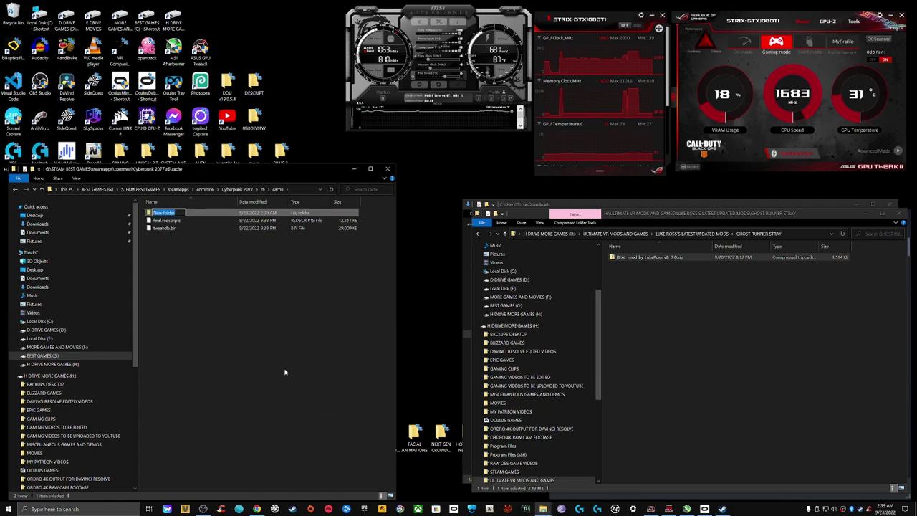
pyautogui.write('modded')
pyautogui.click(285, 372)
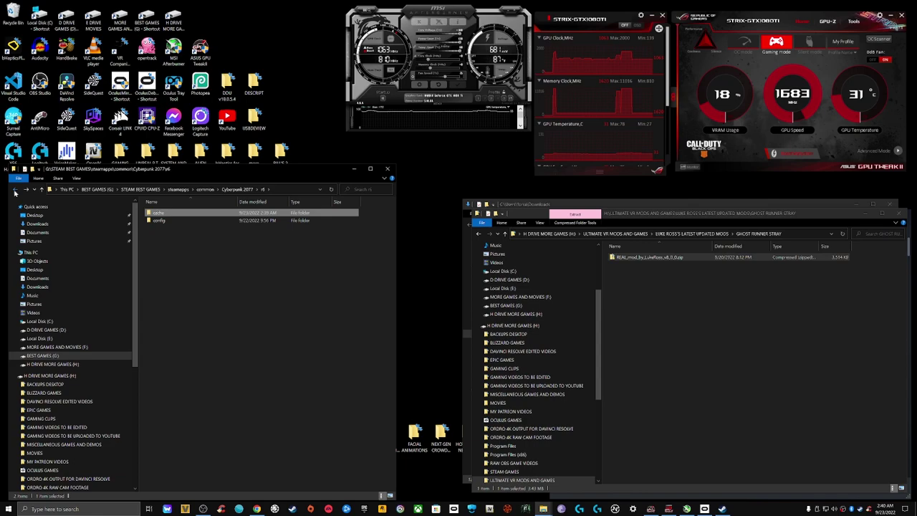
pyautogui.click(14, 190)
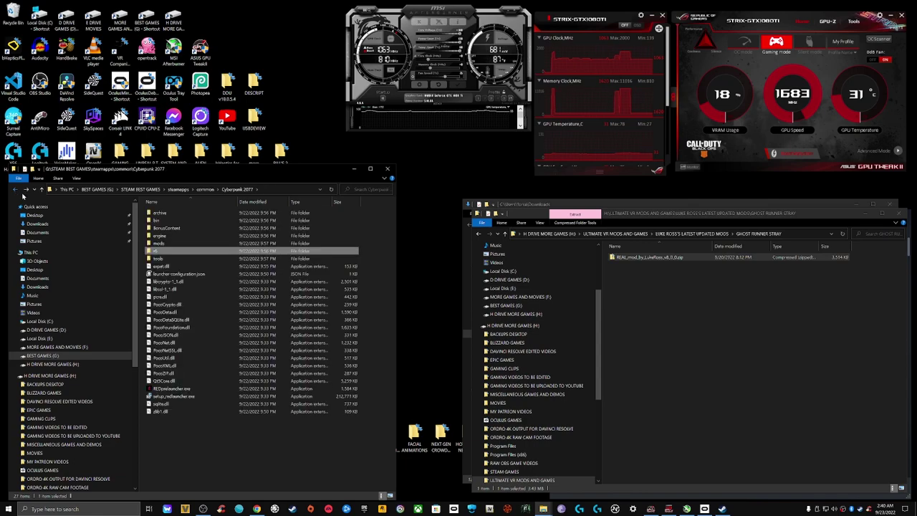
# Step: Close the GHOST RUNNER STRAY folder window, switch to Chrome and list the all-time popular Cyberpunk 2077 mods on Nexus Mods
pyautogui.click(903, 213)
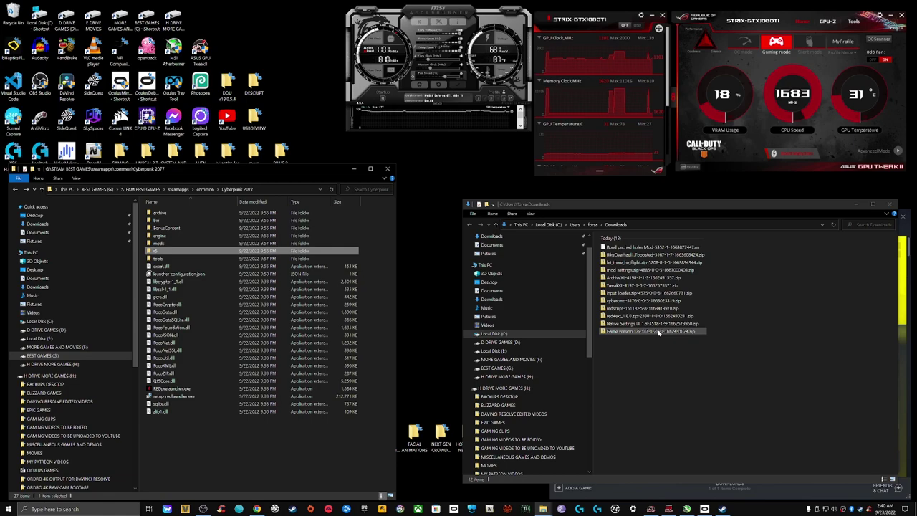
pyautogui.moveTo(257, 509)
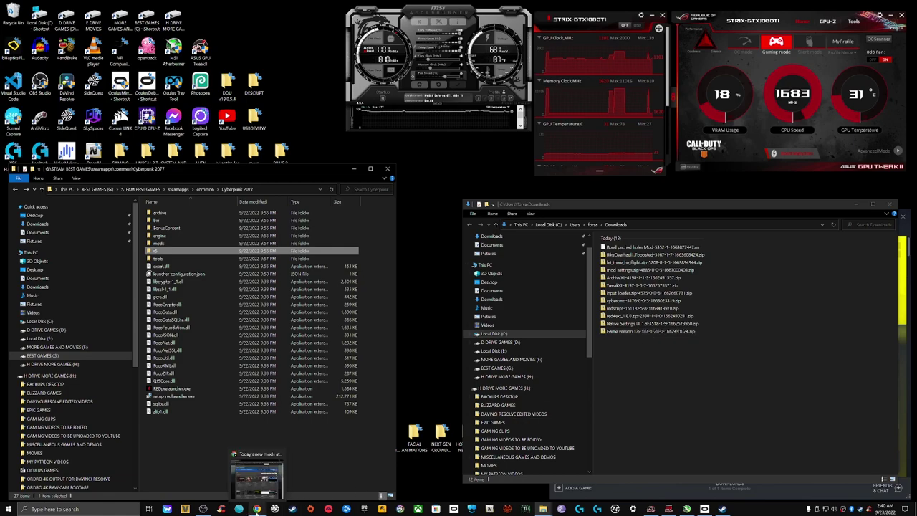
pyautogui.click(257, 509)
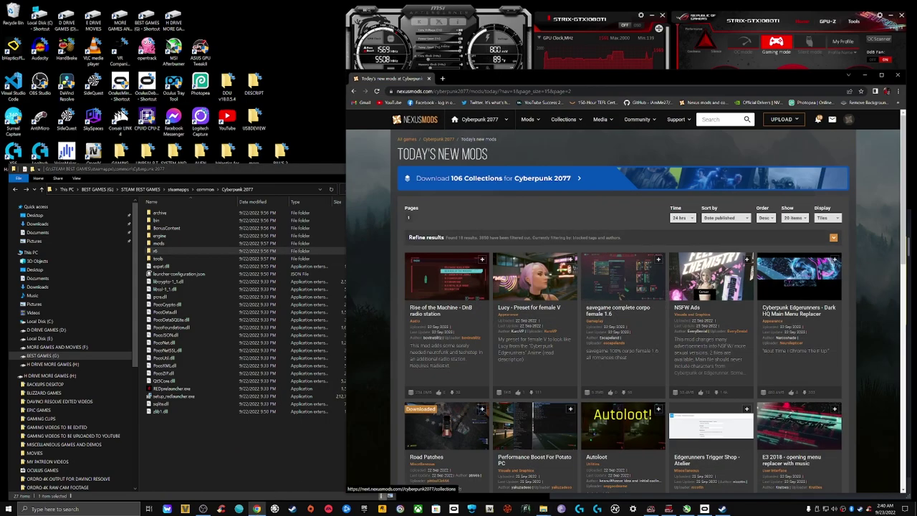
pyautogui.click(476, 120)
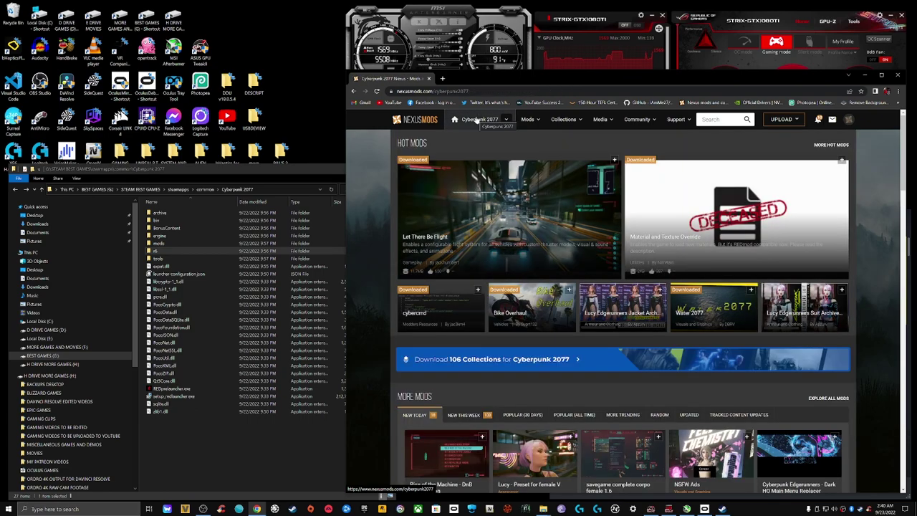
pyautogui.scroll(-1, 477, 316)
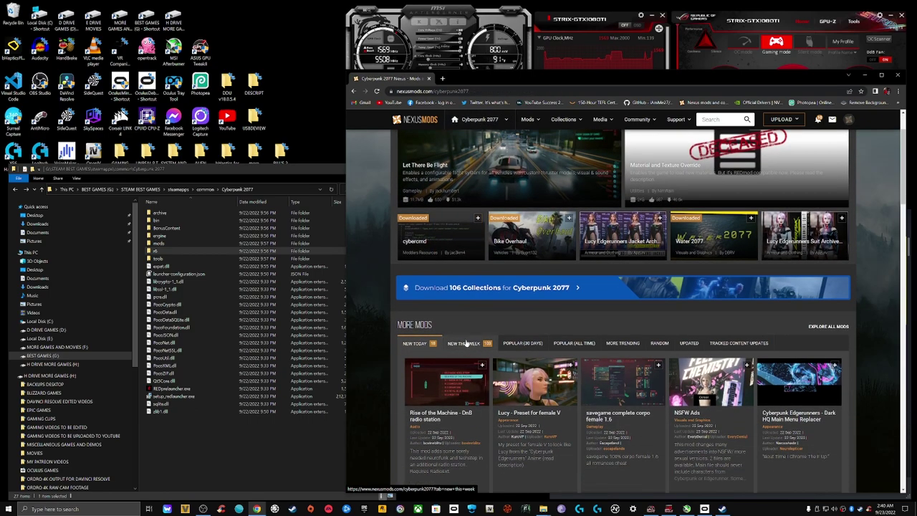
pyautogui.click(575, 344)
pyautogui.scroll(-1, 575, 344)
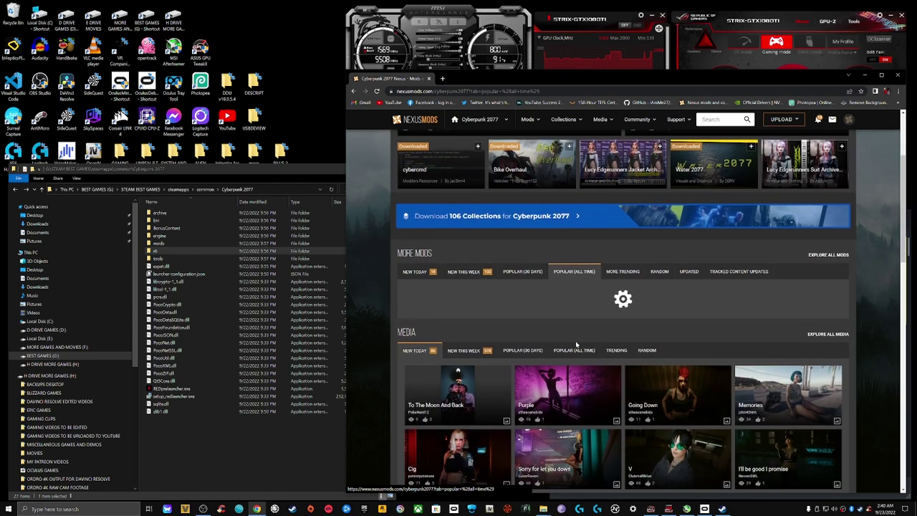
pyautogui.click(584, 276)
pyautogui.scroll(-1, 536, 317)
pyautogui.scroll(1, 534, 320)
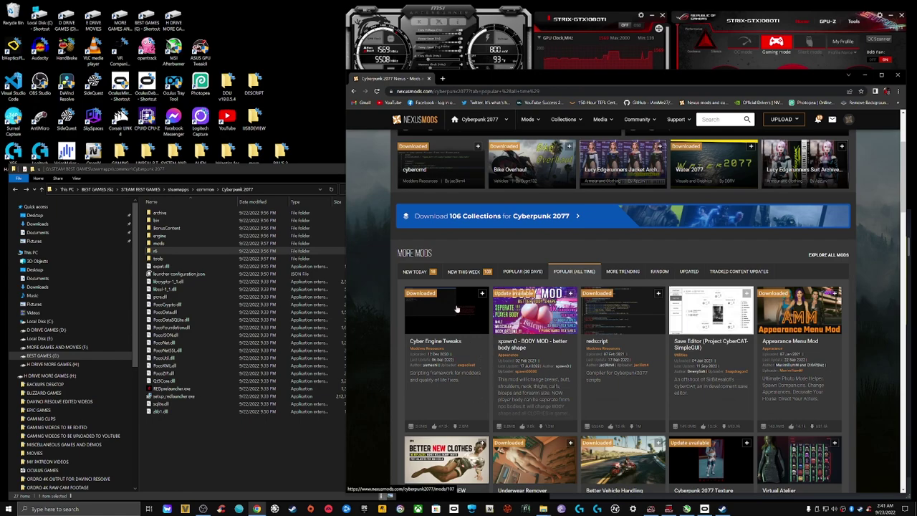
pyautogui.scroll(-1, 456, 310)
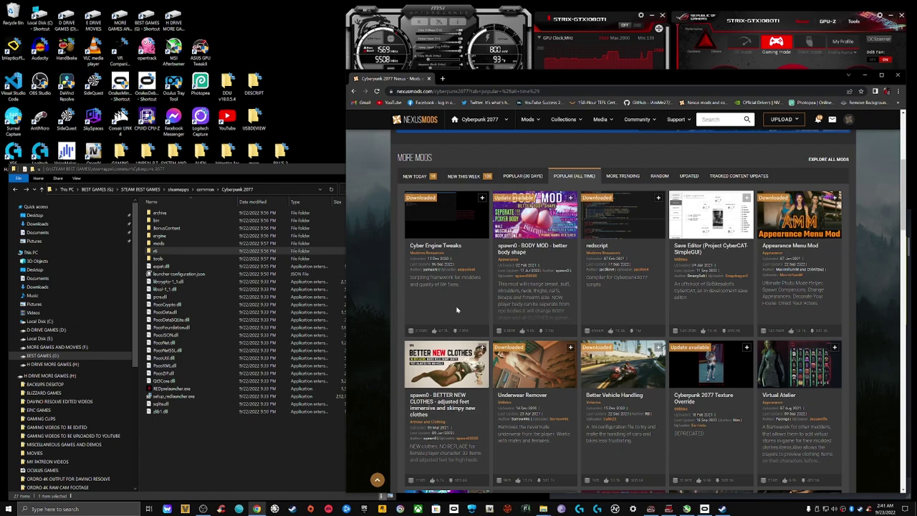
pyautogui.scroll(2, 537, 311)
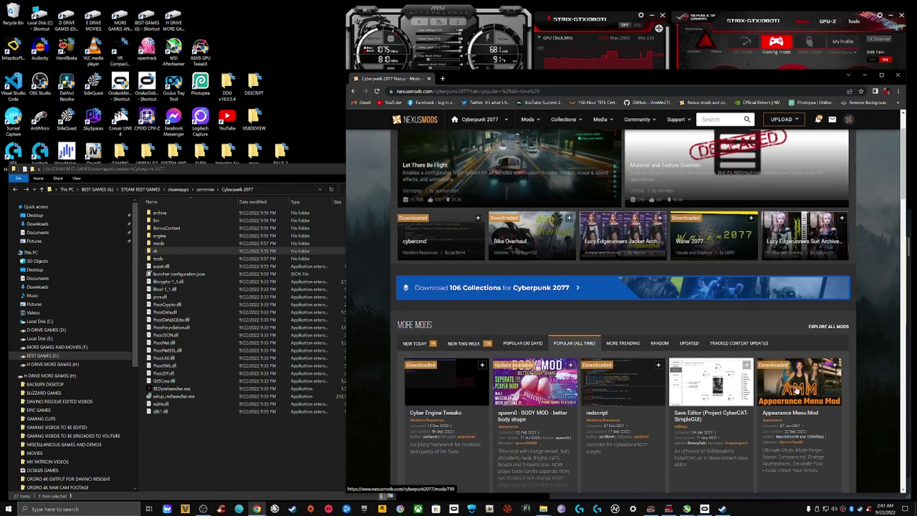
# Step: Open the Appearance Menu Mod's files and manually download its main file, dismissing the download dialog once the transfer starts
pyautogui.click(798, 391)
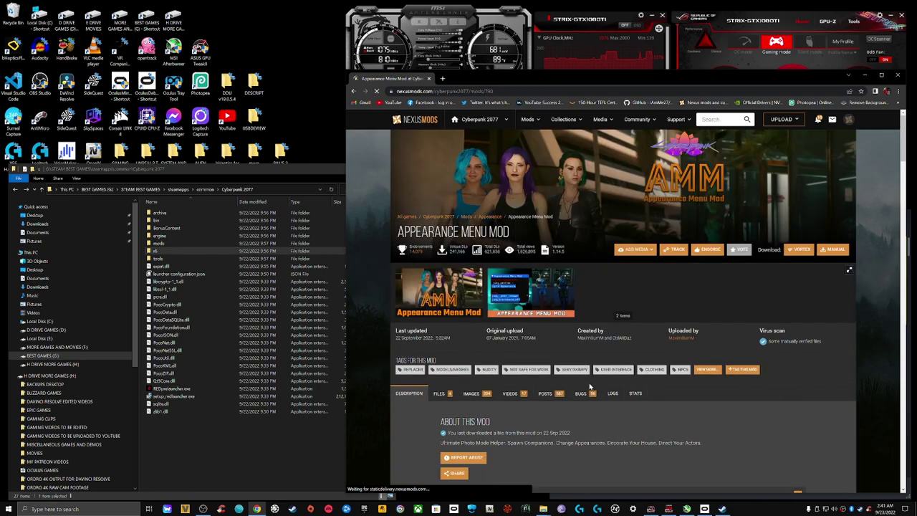
pyautogui.click(436, 394)
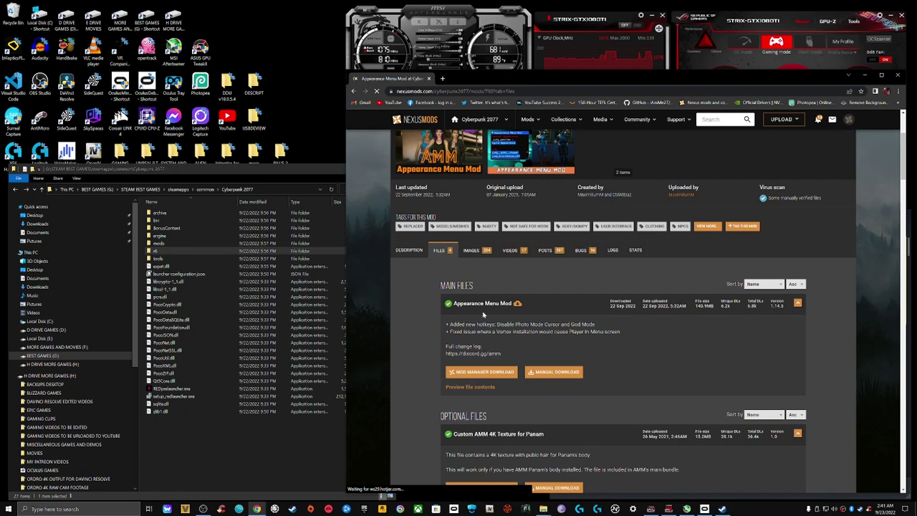
pyautogui.scroll(-1, 555, 352)
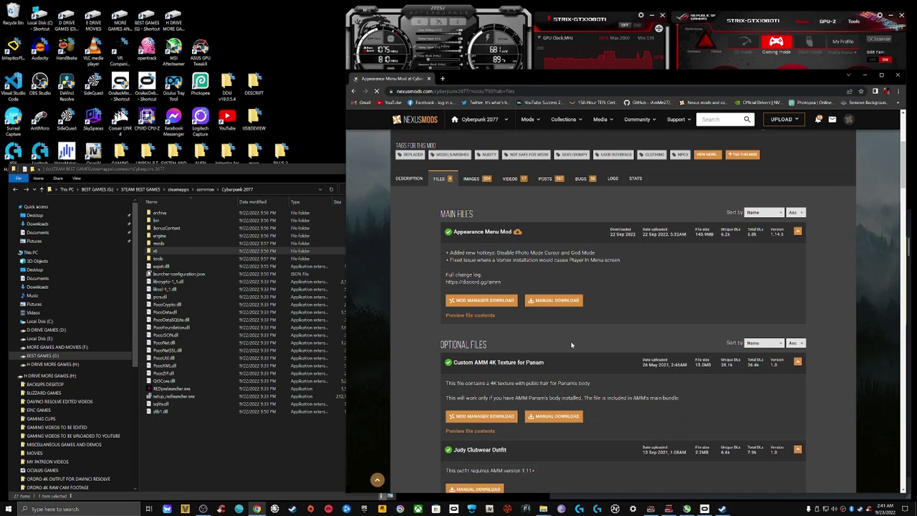
pyautogui.scroll(-2, 571, 346)
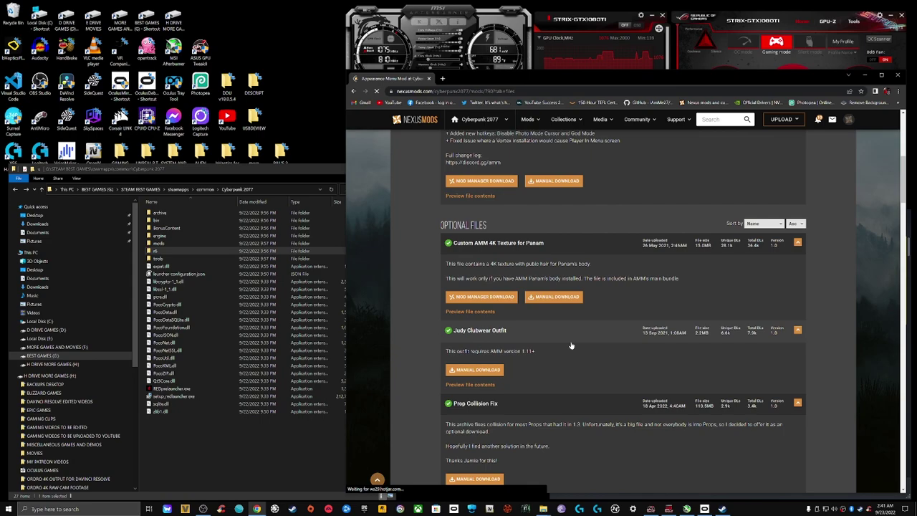
pyautogui.scroll(-1, 571, 345)
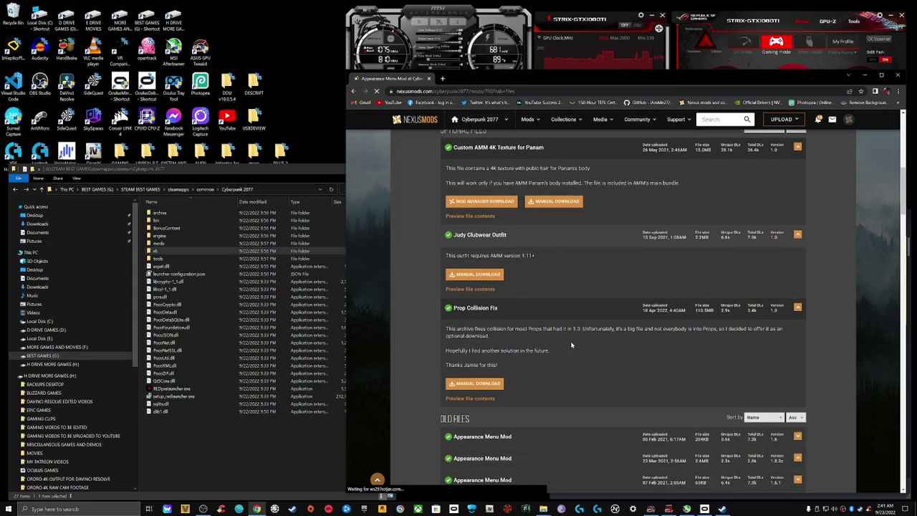
pyautogui.scroll(4, 571, 345)
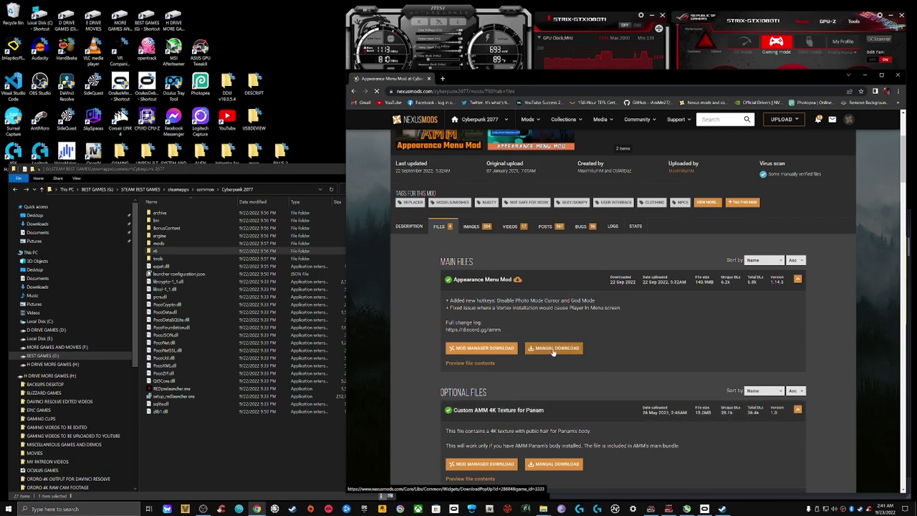
pyautogui.click(554, 351)
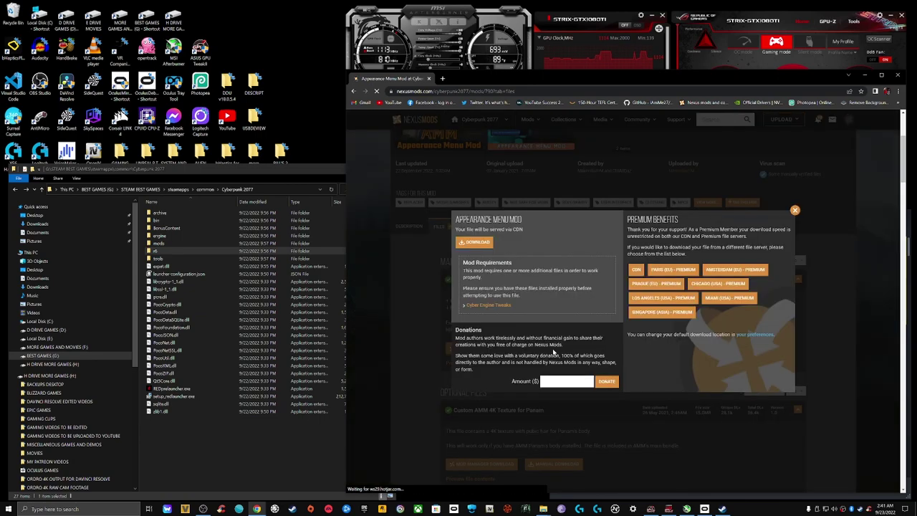
pyautogui.click(478, 243)
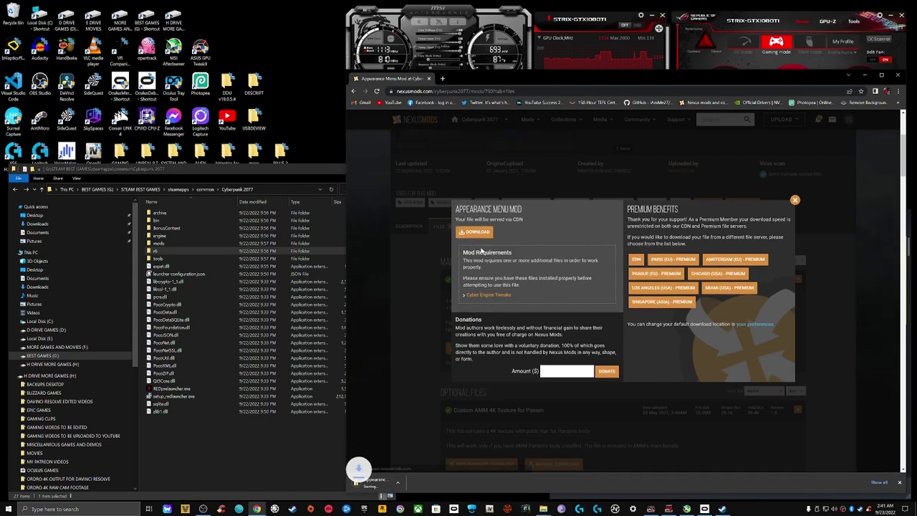
pyautogui.click(795, 201)
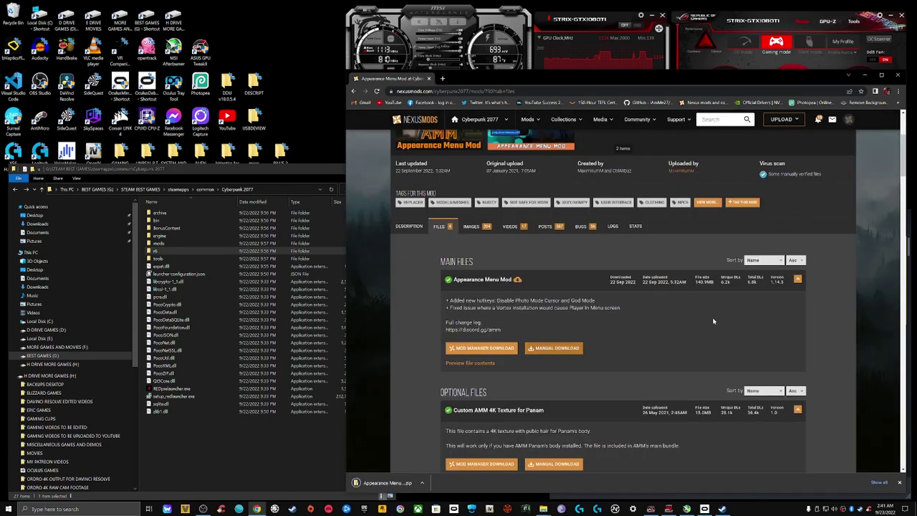
# Step: Manually download the optional file Custom AMM 4K Texture for Panam and dismiss its download dialog
pyautogui.scroll(-1, 662, 366)
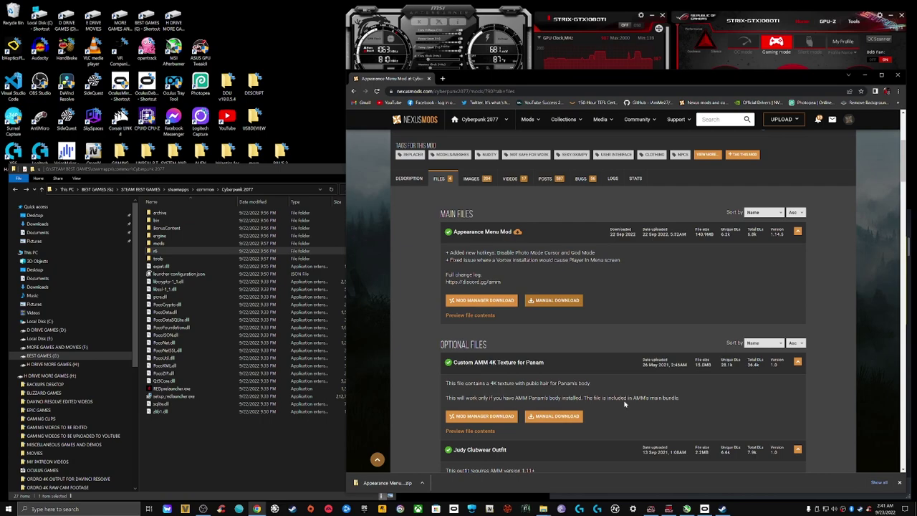
pyautogui.scroll(-3, 624, 405)
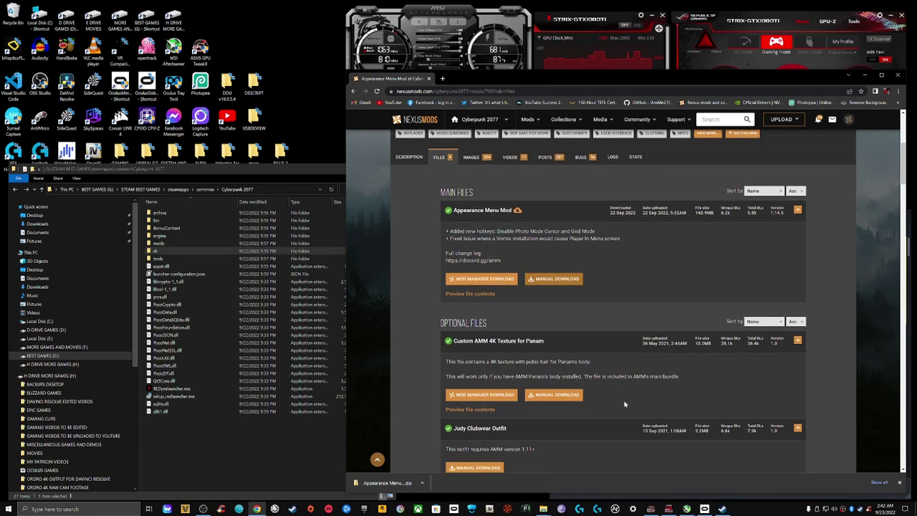
pyautogui.scroll(-1, 625, 404)
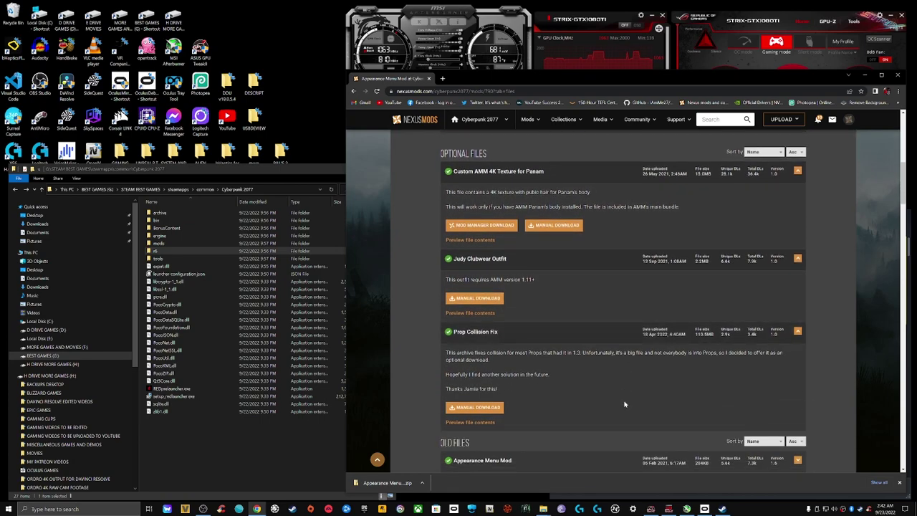
pyautogui.scroll(-1, 624, 404)
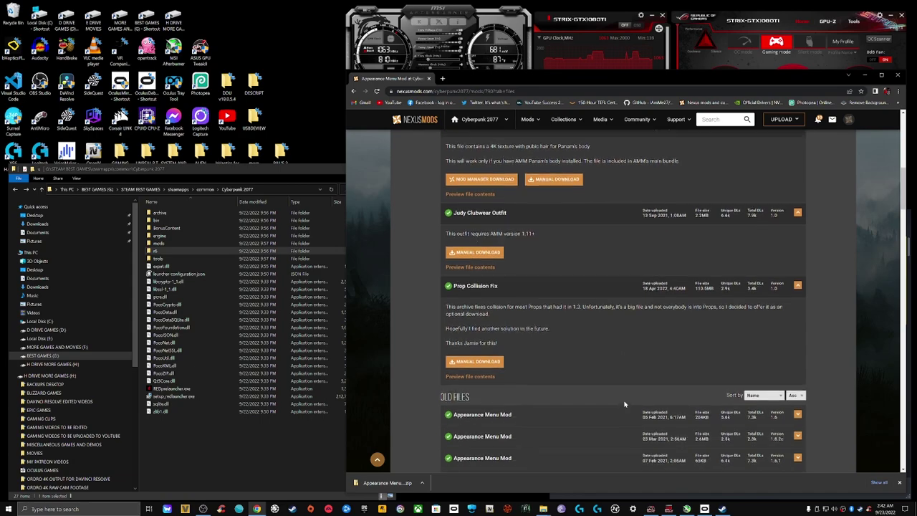
pyautogui.scroll(2, 628, 404)
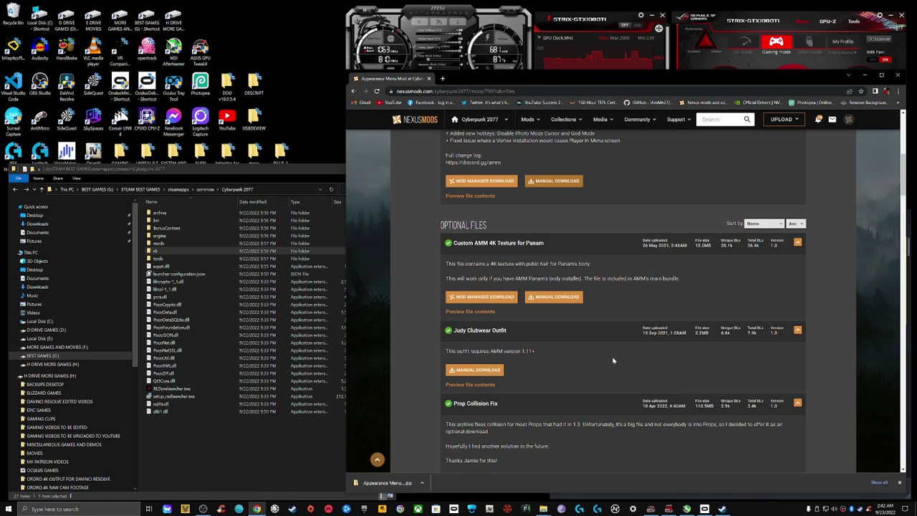
pyautogui.click(557, 297)
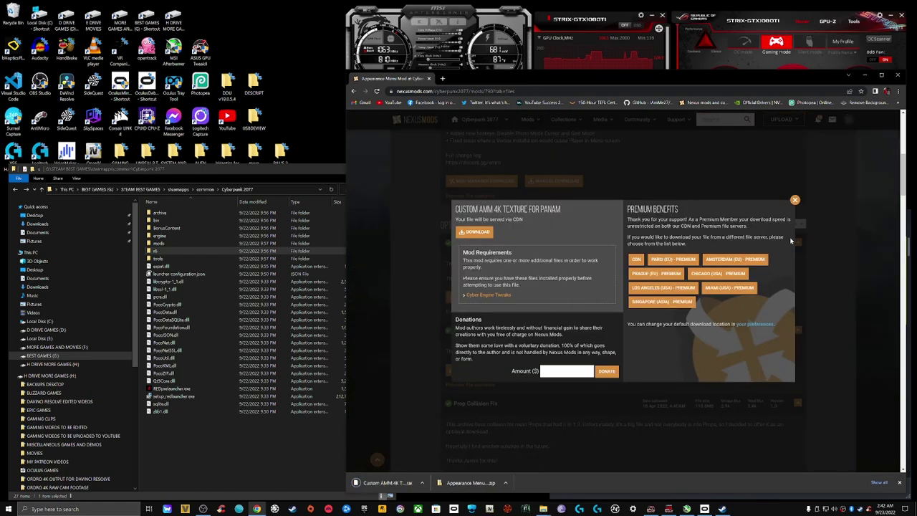
pyautogui.click(795, 200)
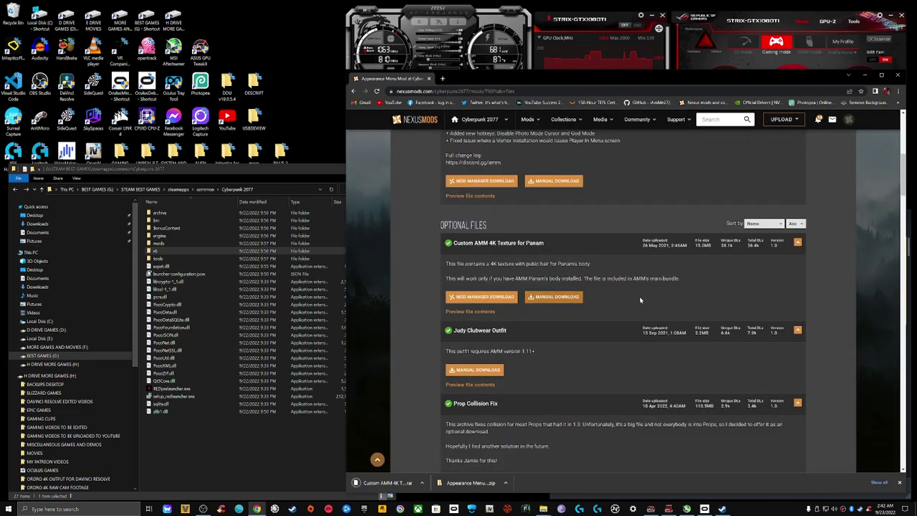
# Step: Manually download the optional Judy Clubwear Outfit file, then return to the Cyberpunk 2077 mods page and minimize the browser
pyautogui.click(475, 370)
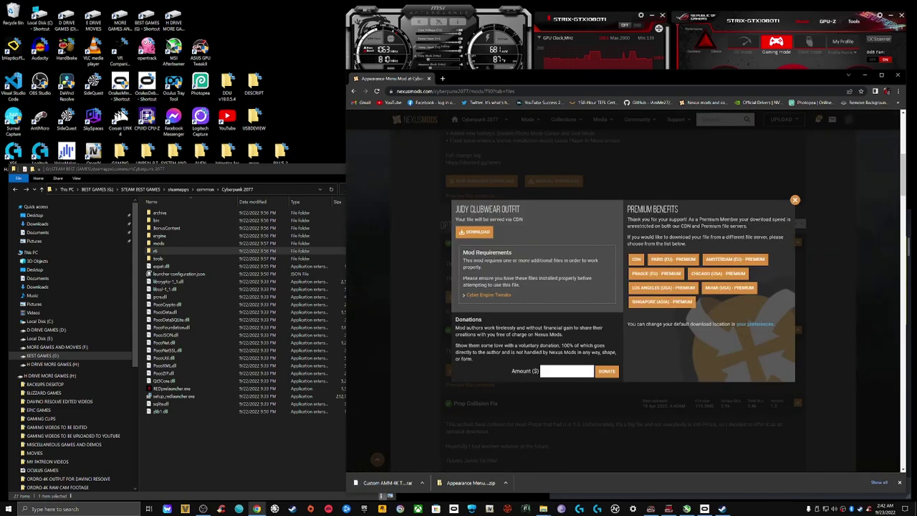
pyautogui.click(474, 235)
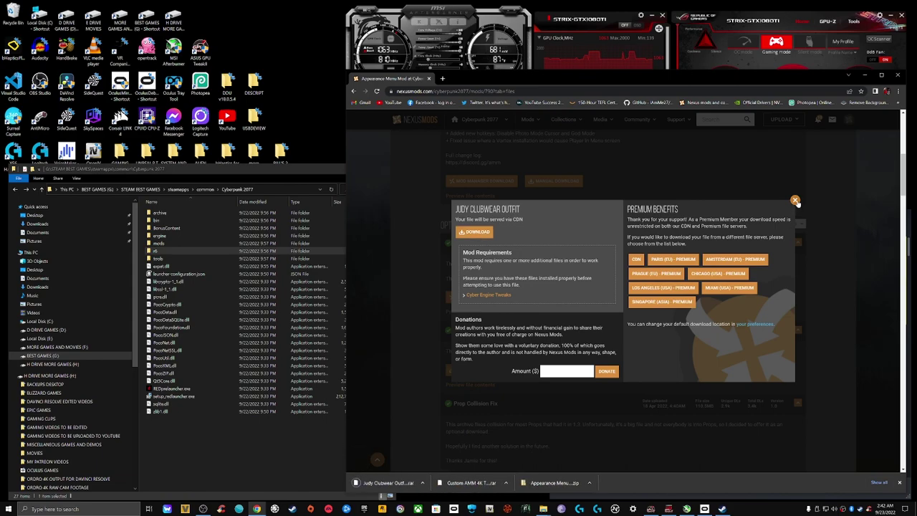
pyautogui.click(795, 200)
pyautogui.scroll(2, 396, 149)
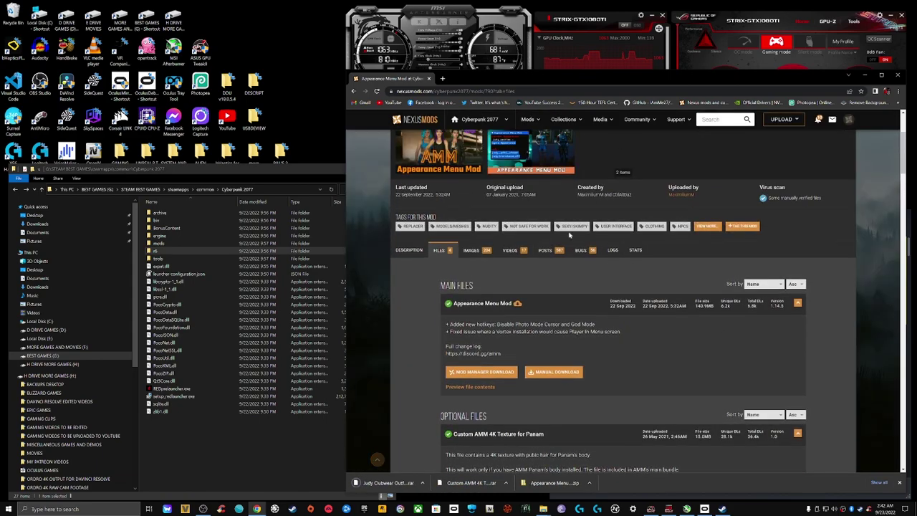
pyautogui.click(470, 126)
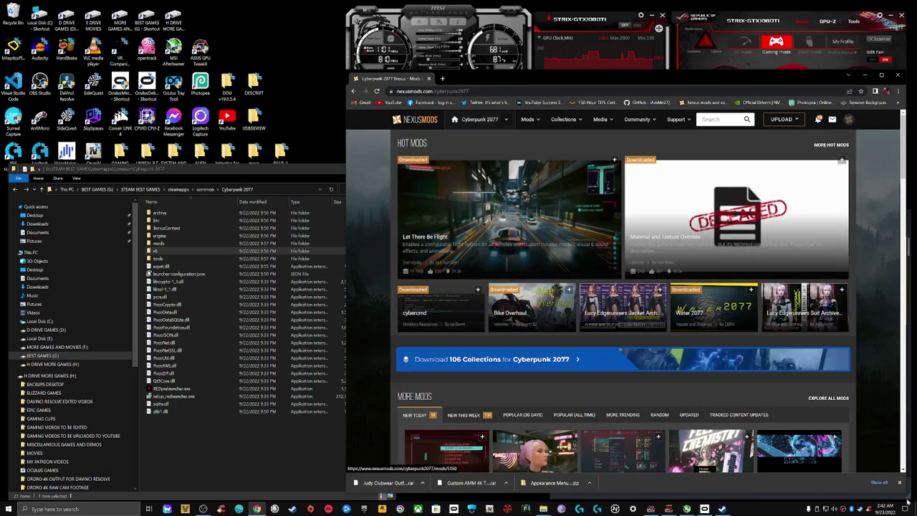
pyautogui.click(865, 75)
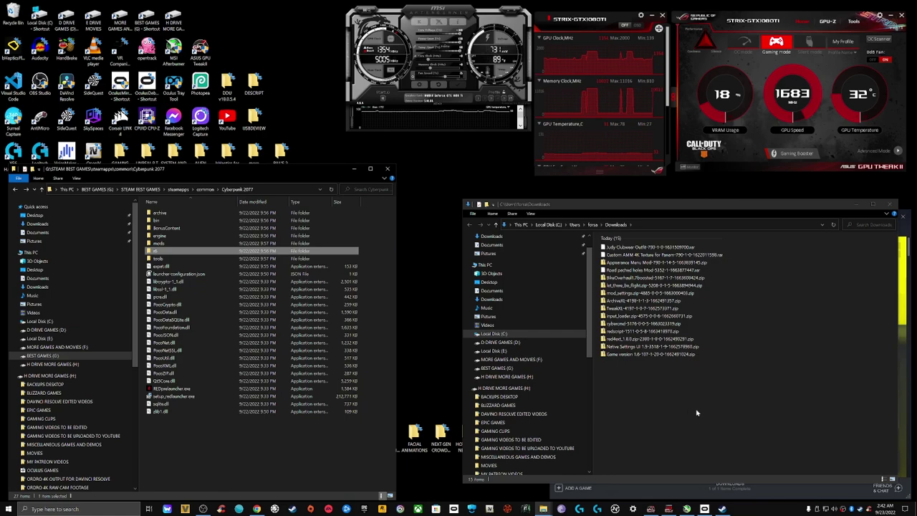
# Step: Copy the bin folder from Game version 1.6-107-1-20-0-1662491024.zip in Downloads into the main Cyberpunk 2077 folder, and reposition and widen the game folder's window
pyautogui.click(659, 357)
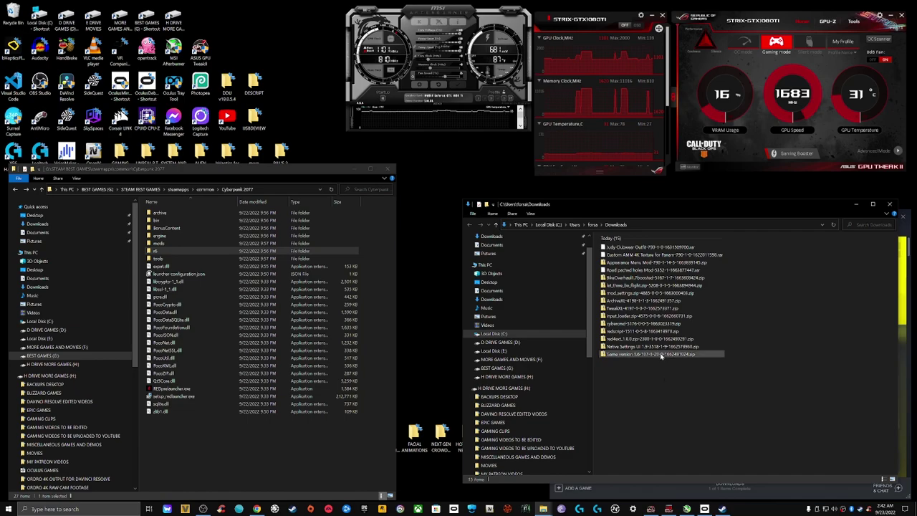
pyautogui.doubleClick(659, 355)
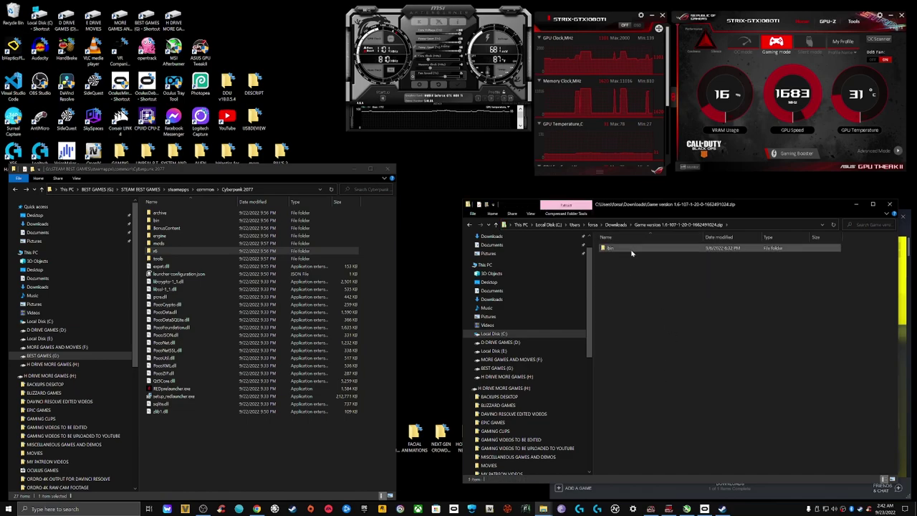
pyautogui.moveTo(632, 253); pyautogui.dragTo(375, 245)
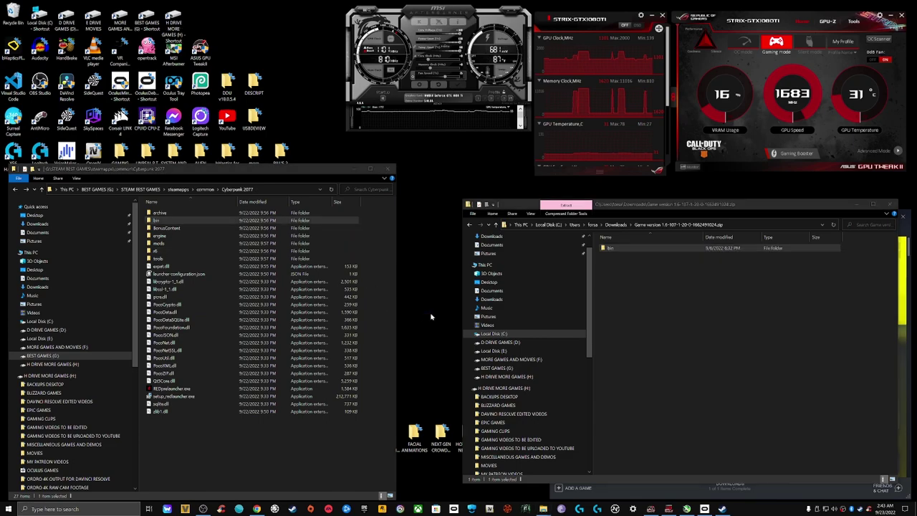
pyautogui.moveTo(279, 170); pyautogui.dragTo(217, 168)
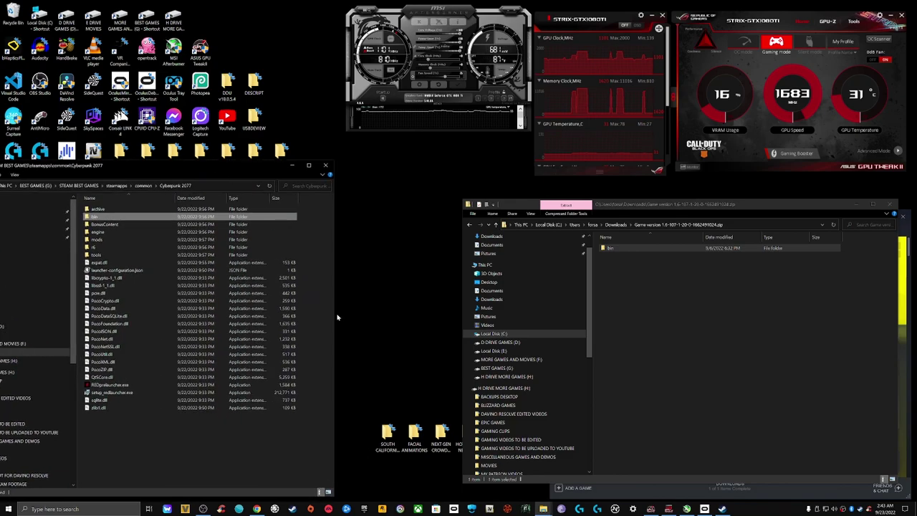
pyautogui.moveTo(336, 316); pyautogui.dragTo(404, 327)
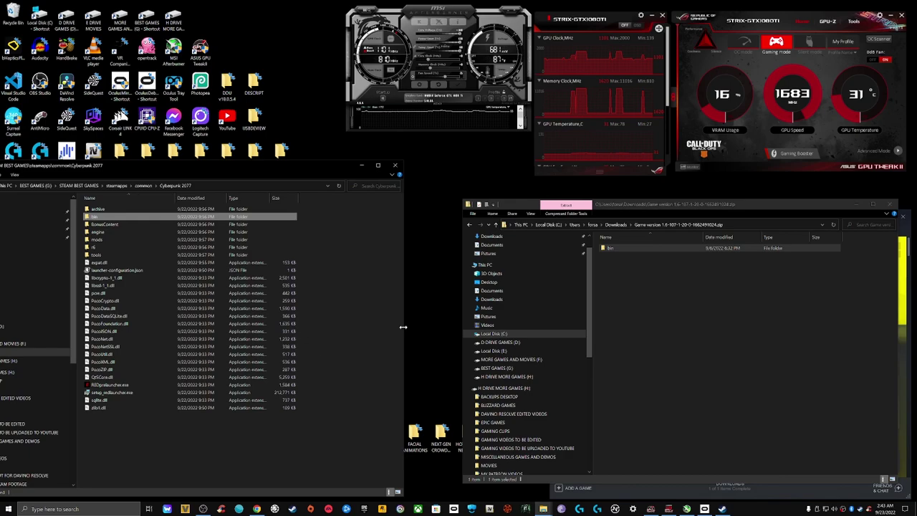
# Step: Return to the Downloads folder and delete Game version 1.6-107-1-20-0-1662491024.zip
pyautogui.click(469, 225)
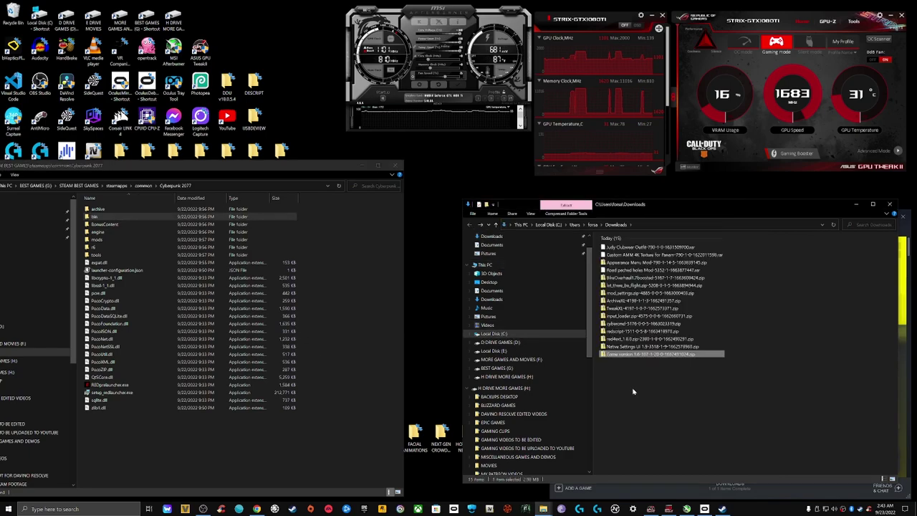
pyautogui.rightClick(673, 356)
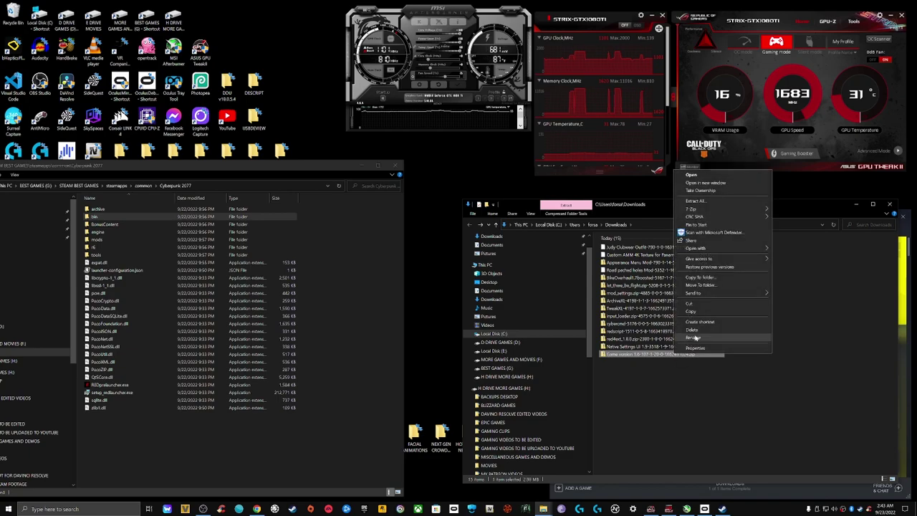
pyautogui.click(692, 330)
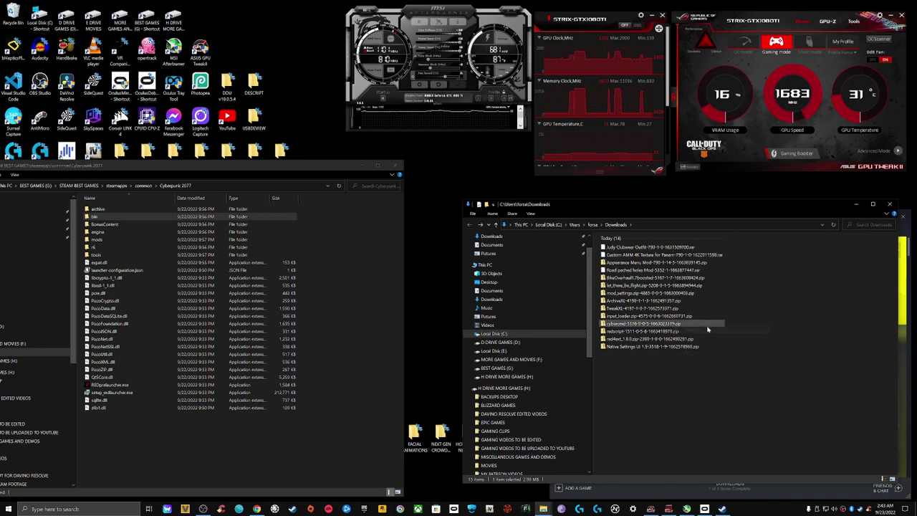
# Step: Copy the bin folder from the Native Settings UI 1.9 zip into the Cyberpunk 2077 folder, then delete that zip from Downloads
pyautogui.doubleClick(666, 348)
pyautogui.moveTo(637, 251); pyautogui.dragTo(638, 251)
pyautogui.moveTo(470, 294); pyautogui.dragTo(378, 273)
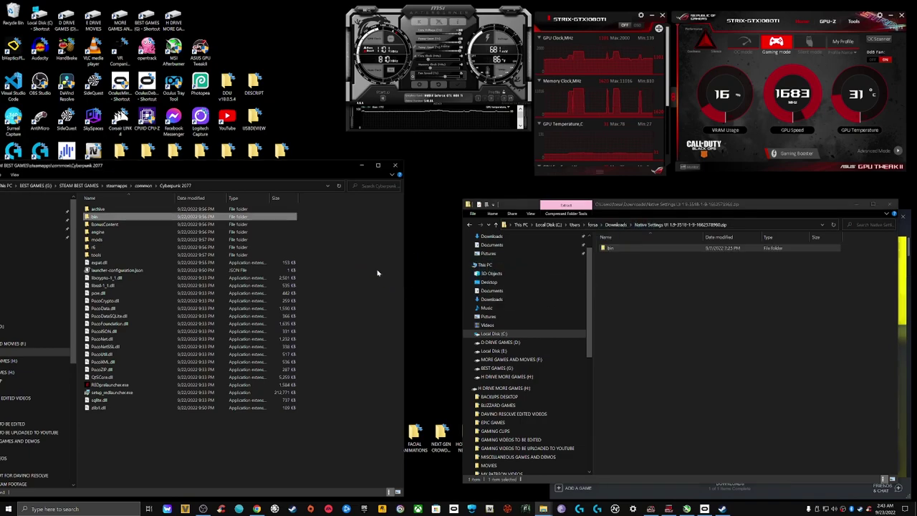
pyautogui.click(469, 227)
pyautogui.rightClick(654, 349)
pyautogui.click(680, 324)
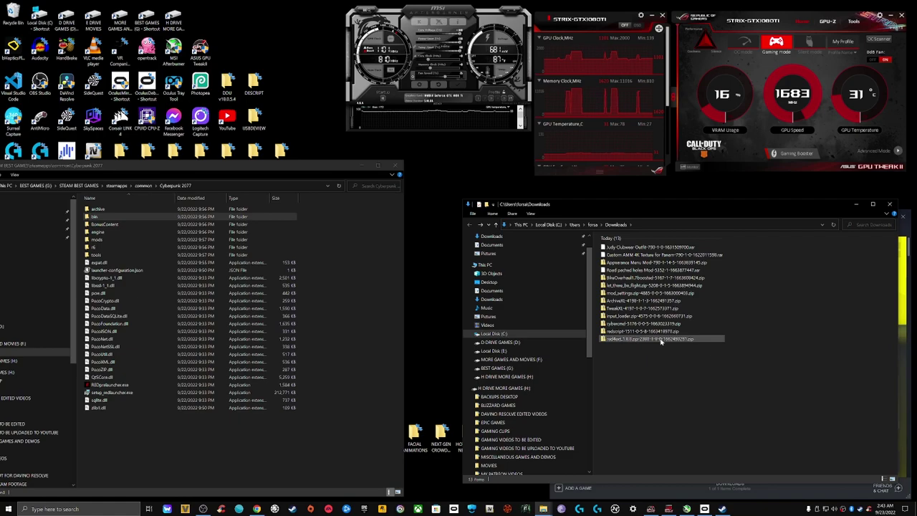
# Step: Copy the bin and red4ext folders from the red4ext_1.8.0 zip into the Cyberpunk 2077 folder and delete the zip from Downloads
pyautogui.doubleClick(661, 342)
pyautogui.click(654, 251)
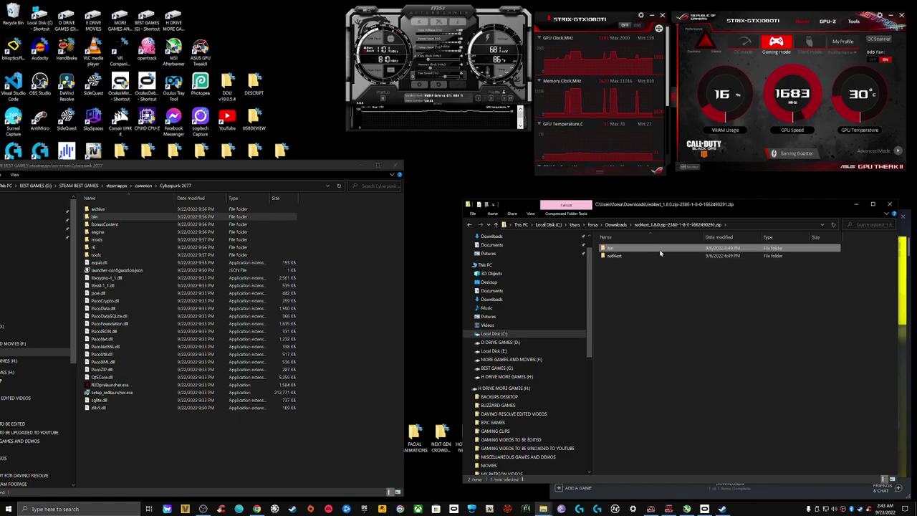
pyautogui.keyDown('shift'); pyautogui.click(660, 253); pyautogui.keyUp('shift')
pyautogui.moveTo(660, 250); pyautogui.dragTo(379, 293)
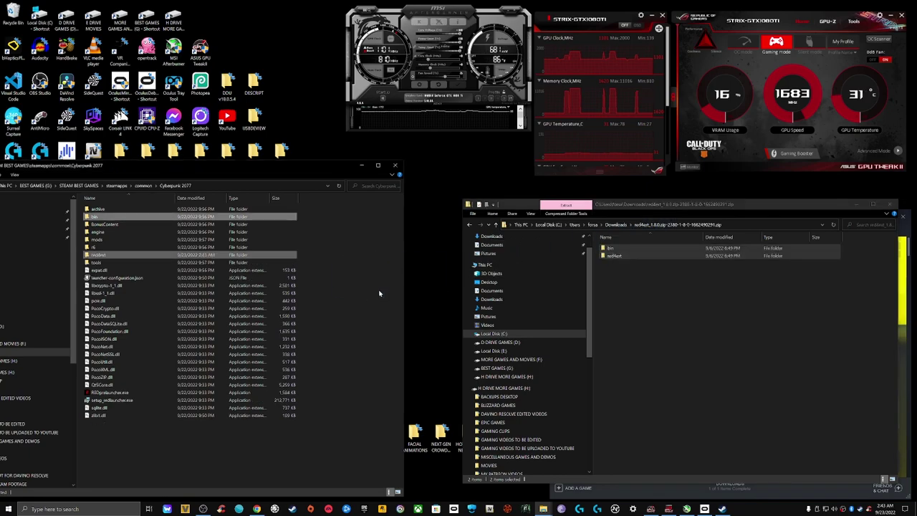
pyautogui.click(470, 225)
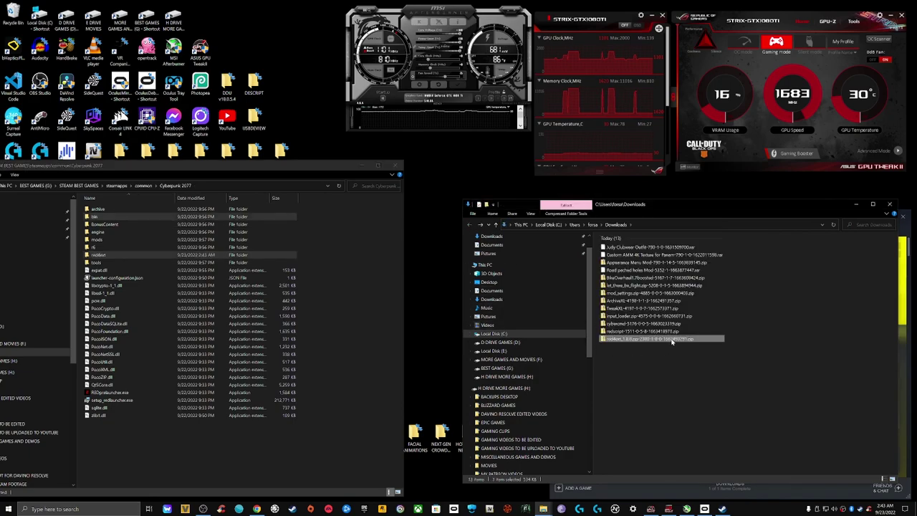
pyautogui.rightClick(672, 341)
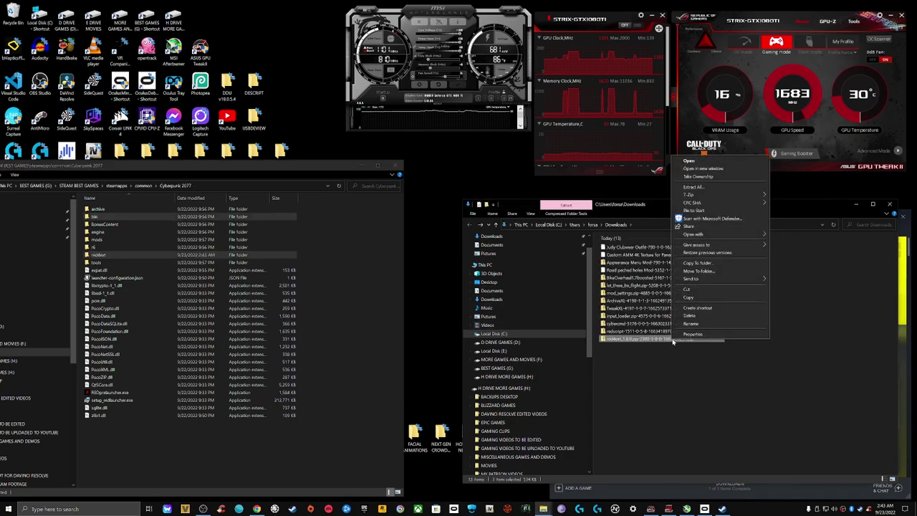
pyautogui.click(710, 316)
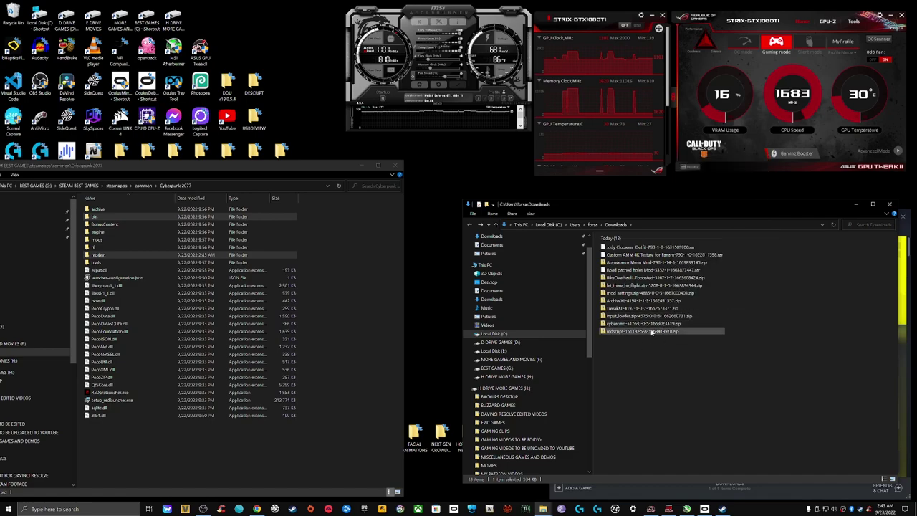
# Step: Copy the engine and r6 folders from the redscript zip into the Cyberpunk 2077 folder and delete the zip from Downloads
pyautogui.doubleClick(652, 332)
pyautogui.click(658, 250)
pyautogui.hotkey('ctrl', 'a')
pyautogui.moveTo(658, 249); pyautogui.dragTo(381, 302)
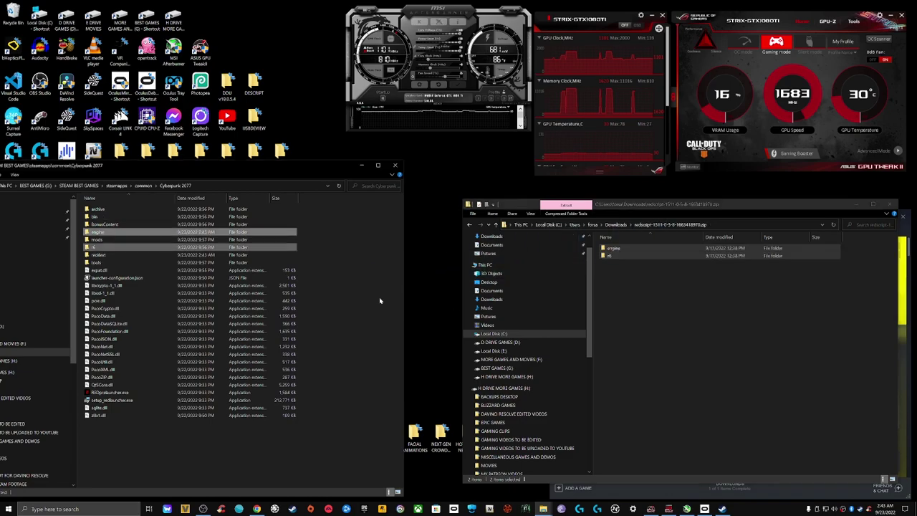
pyautogui.click(470, 225)
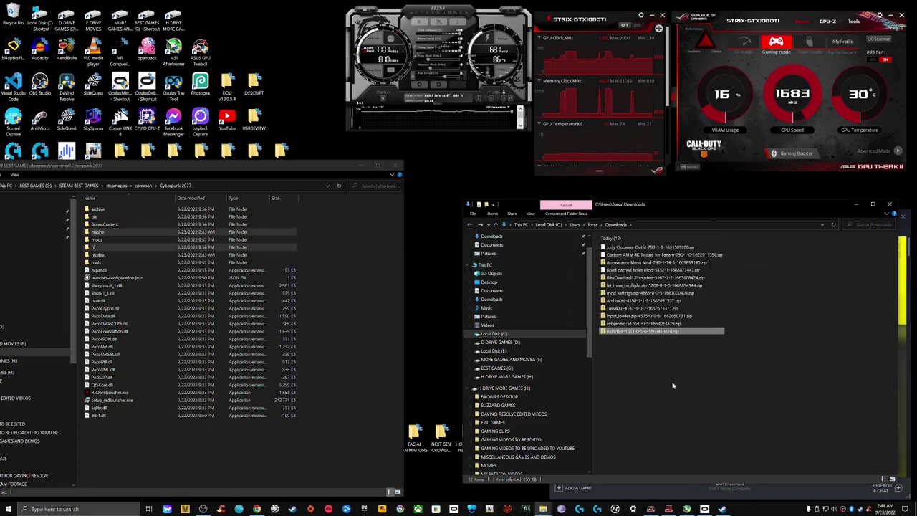
pyautogui.rightClick(668, 332)
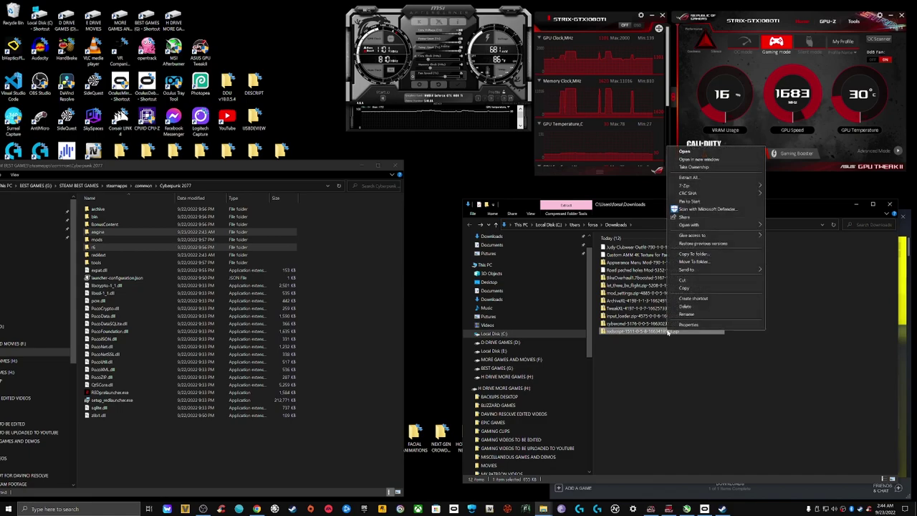
pyautogui.click(699, 309)
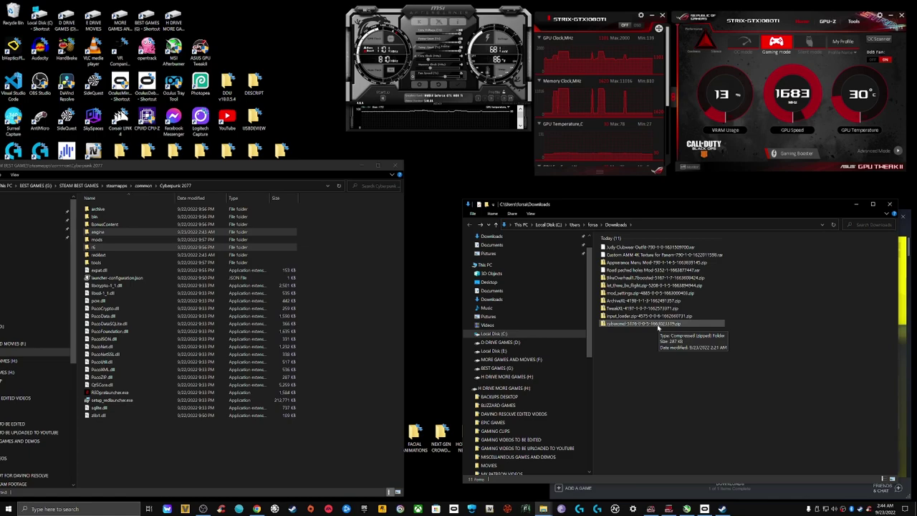
# Step: Copy the bin folder from the cybercmd zip into the Cyberpunk 2077 folder and delete the zip from Downloads
pyautogui.doubleClick(658, 327)
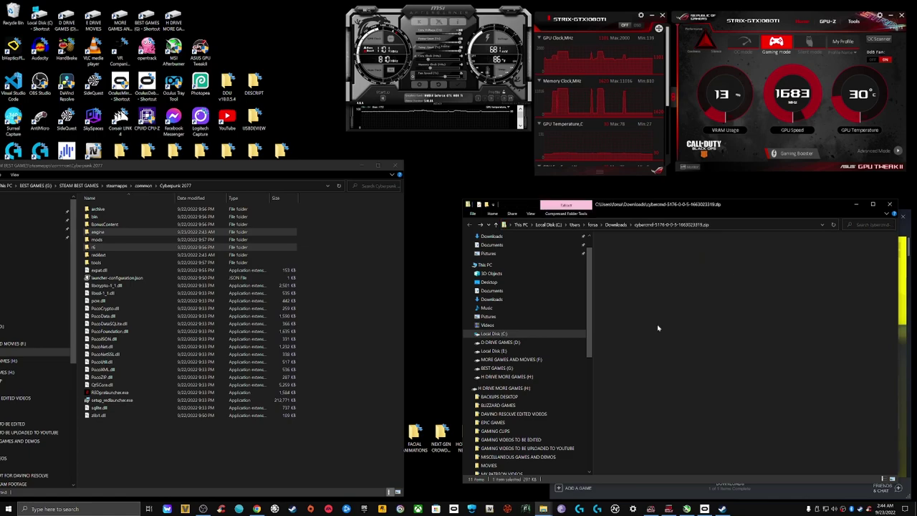
pyautogui.click(652, 251)
pyautogui.moveTo(652, 251); pyautogui.dragTo(372, 273)
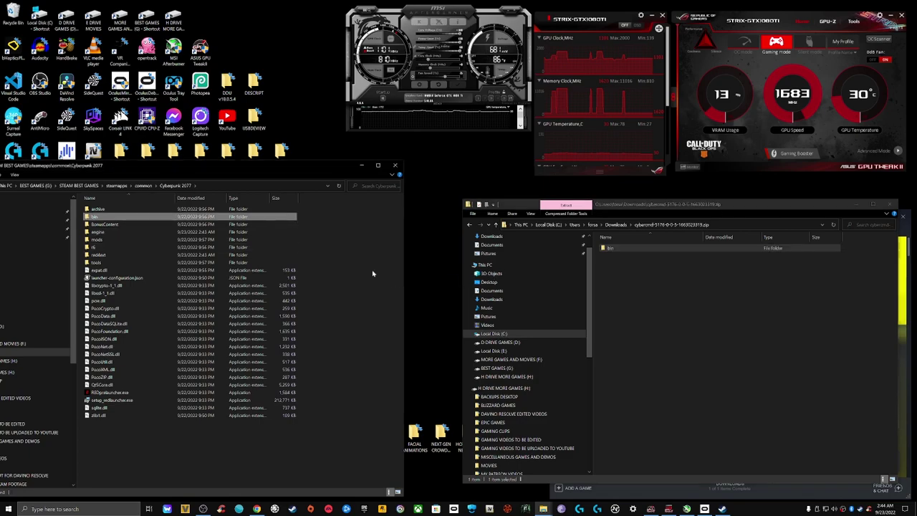
pyautogui.click(470, 224)
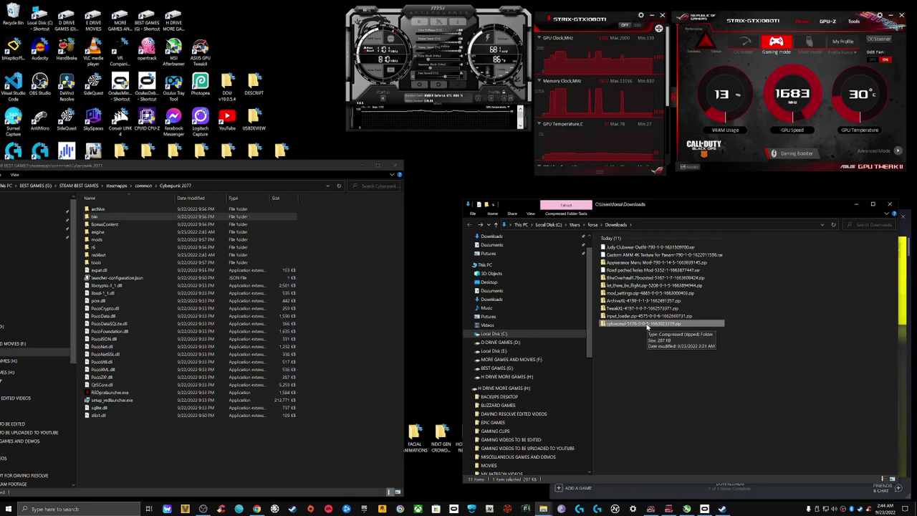
pyautogui.rightClick(647, 324)
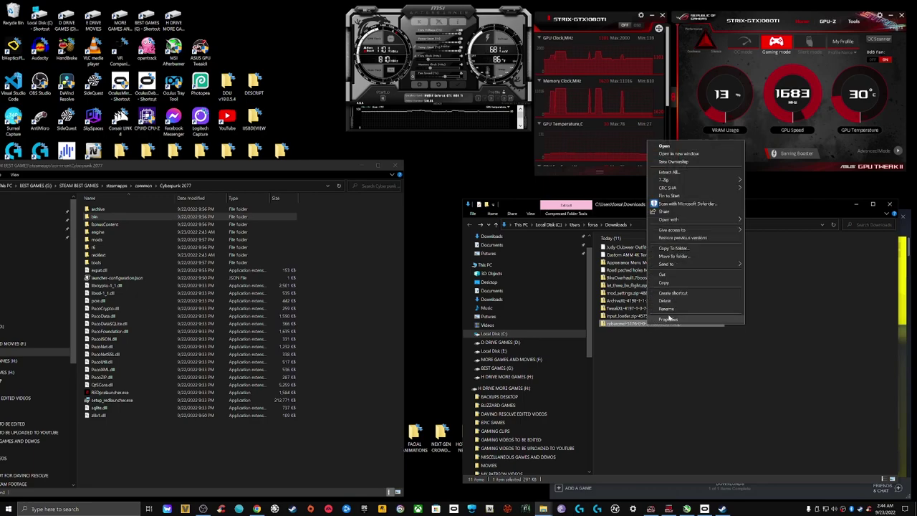
pyautogui.click(687, 304)
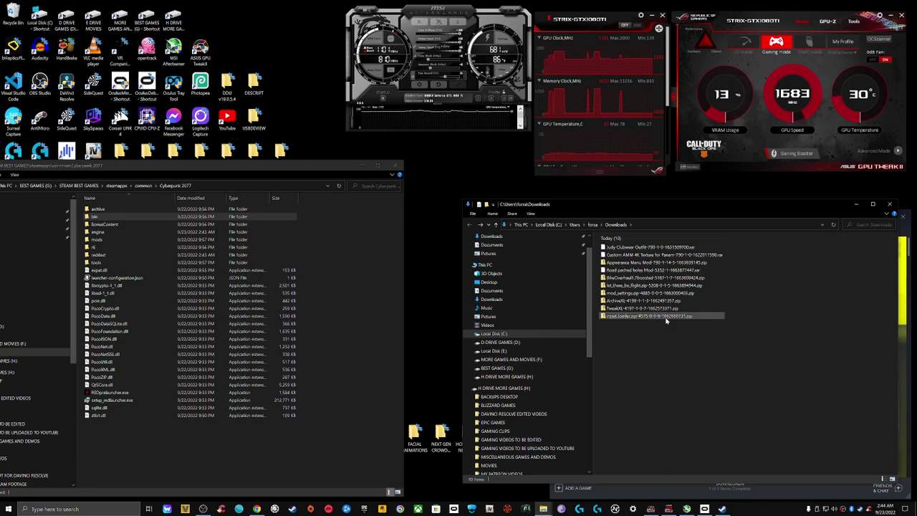
# Step: Copy the red4ext folder from the input_loader zip into the Cyberpunk 2077 folder and delete the zip from Downloads
pyautogui.doubleClick(670, 317)
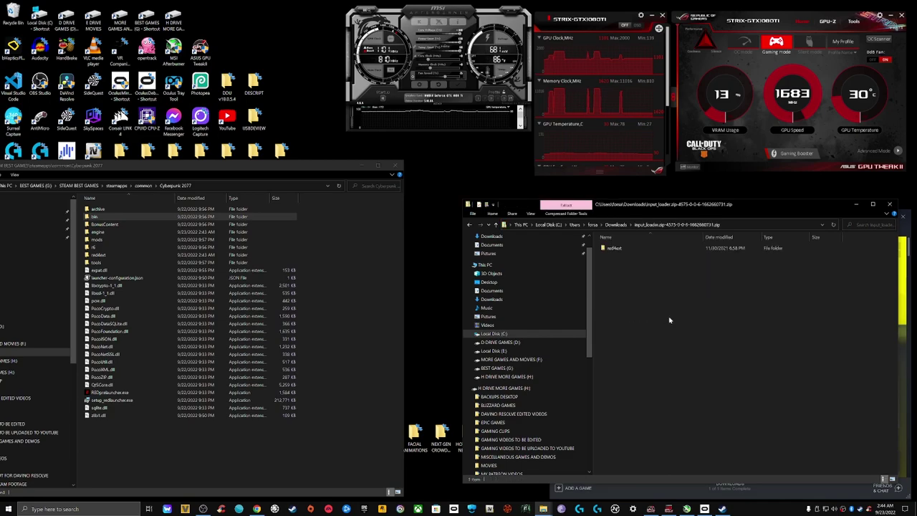
pyautogui.click(653, 250)
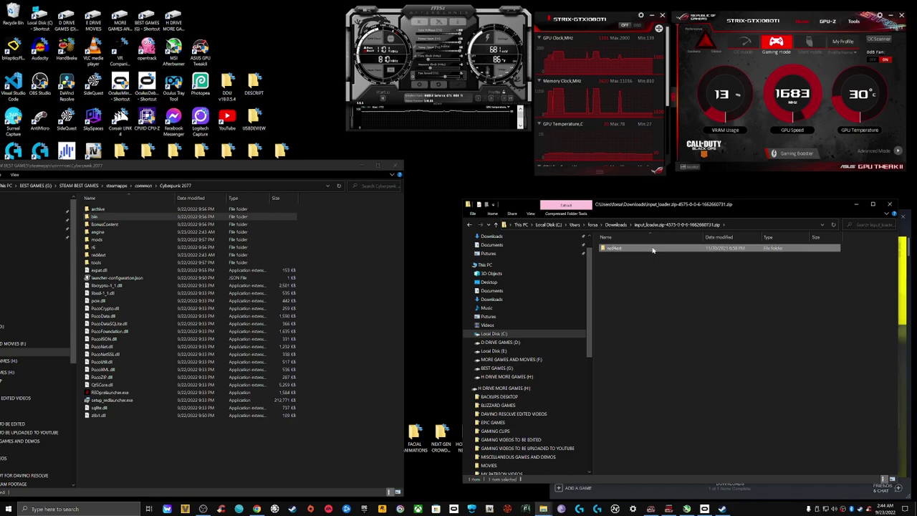
pyautogui.moveTo(653, 250); pyautogui.dragTo(379, 280)
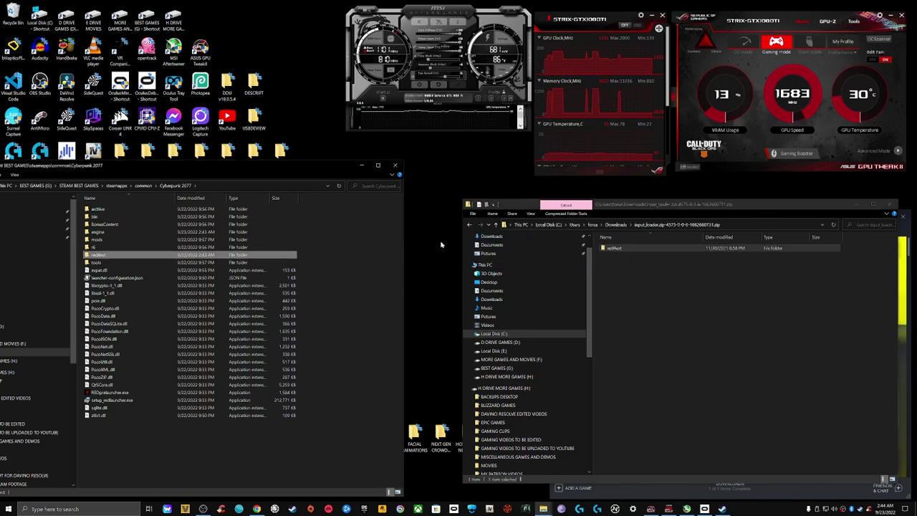
pyautogui.click(471, 225)
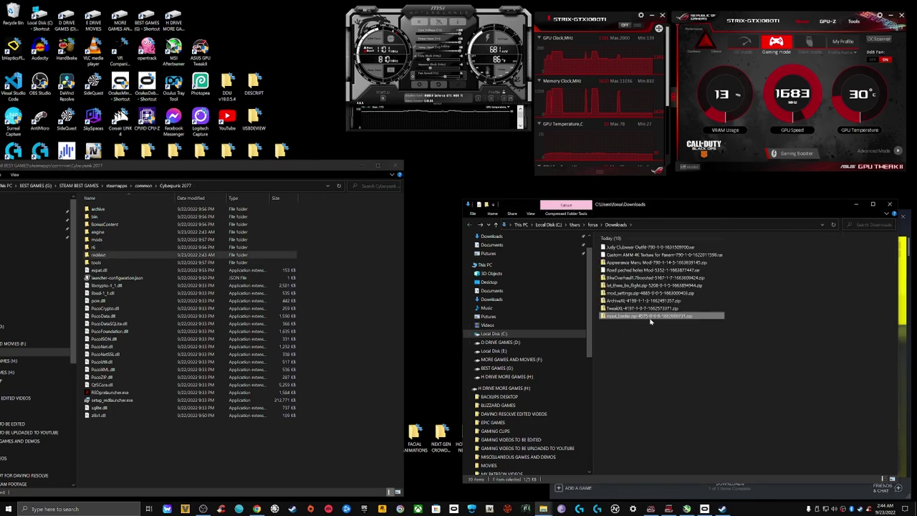
pyautogui.rightClick(652, 321)
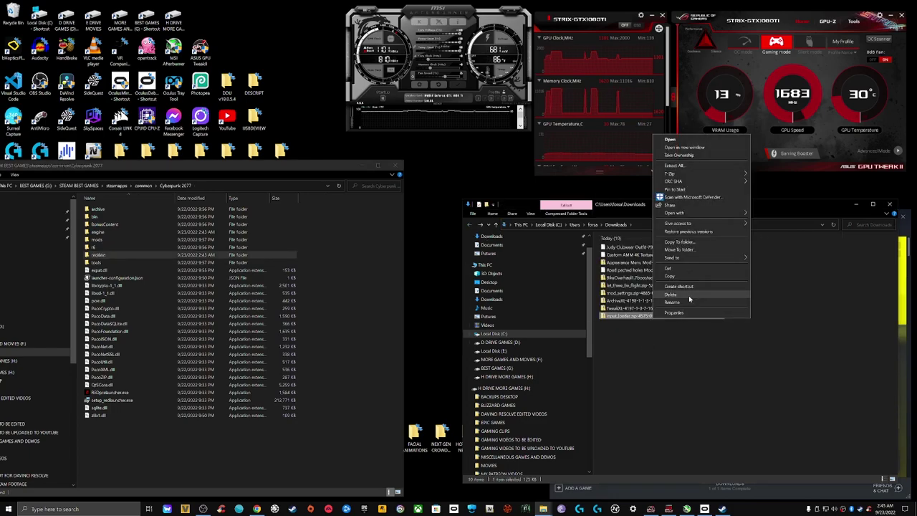
pyautogui.click(689, 295)
# Step: Copy the r6 and red4ext folders from the TweakXL zip into the Cyberpunk 2077 folder and delete the zip from Downloads
pyautogui.doubleClick(643, 309)
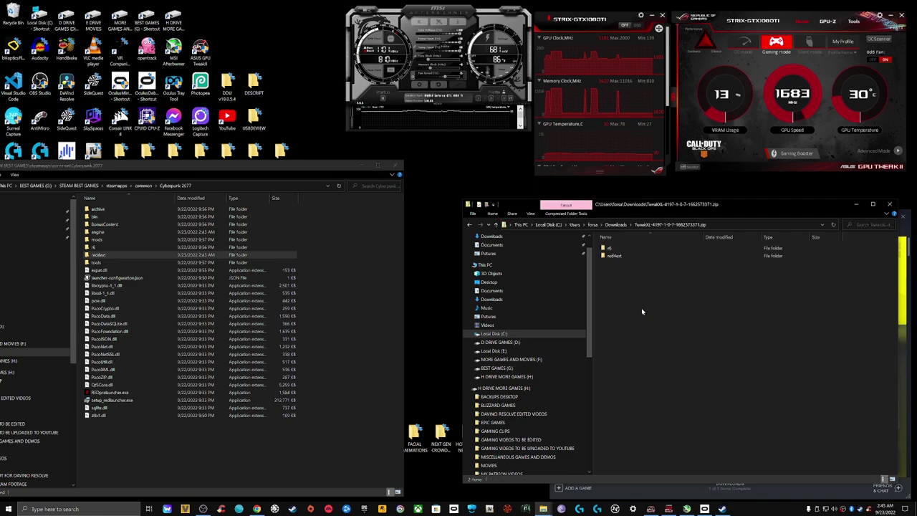
pyautogui.click(635, 249)
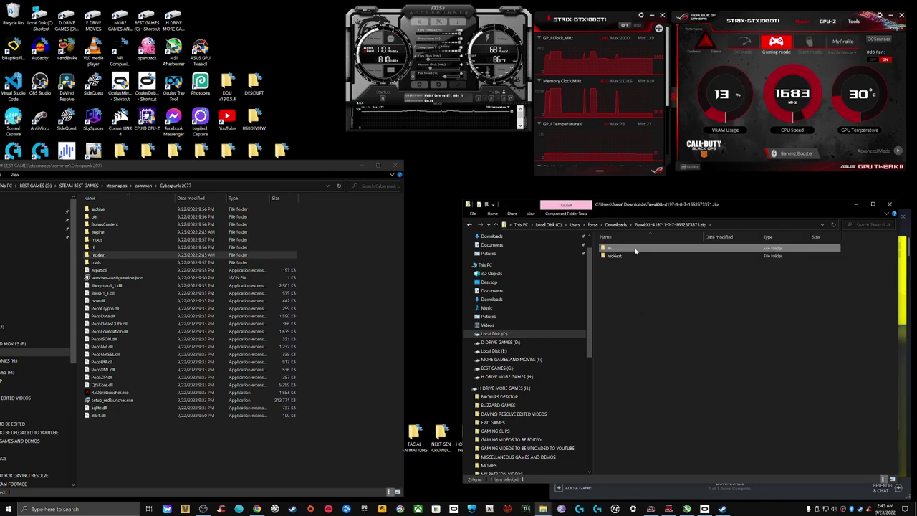
pyautogui.hotkey('ctrl', 'a')
pyautogui.moveTo(635, 250); pyautogui.dragTo(380, 276)
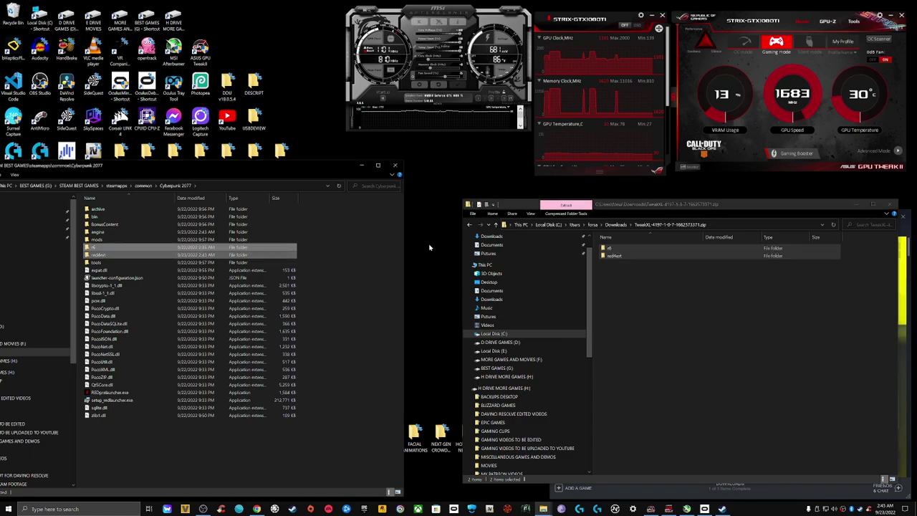
pyautogui.click(470, 225)
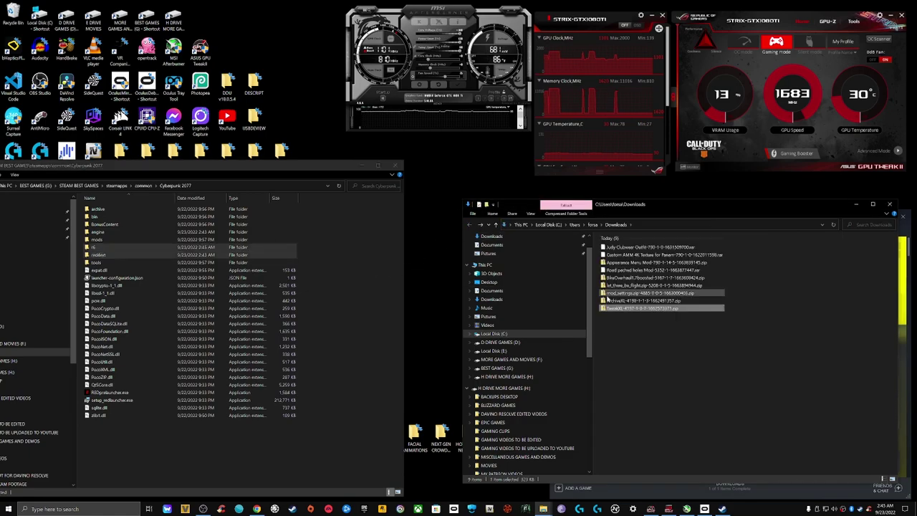
pyautogui.rightClick(638, 309)
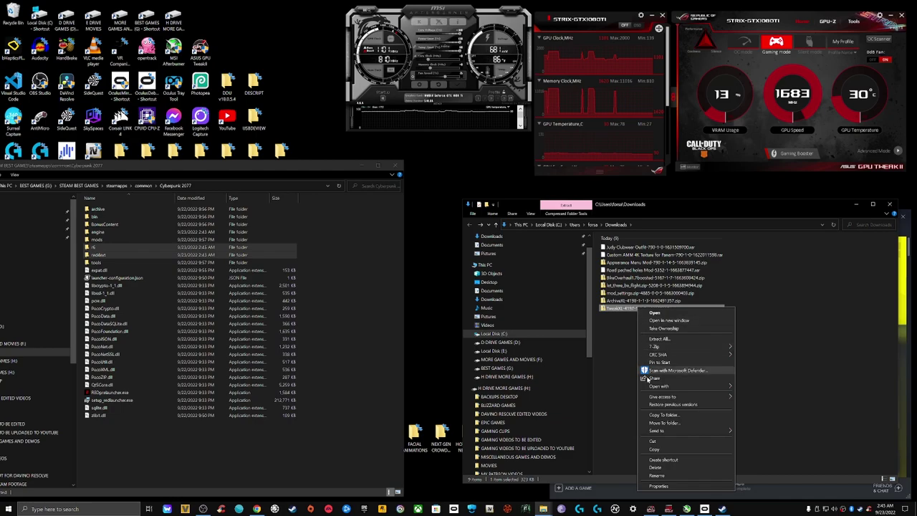
pyautogui.click(681, 469)
# Step: Copy the red4ext folder from the ArchiveXL zip into the Cyberpunk 2077 folder and delete the zip from Downloads
pyautogui.doubleClick(643, 302)
pyautogui.click(645, 248)
pyautogui.moveTo(645, 248); pyautogui.dragTo(381, 270)
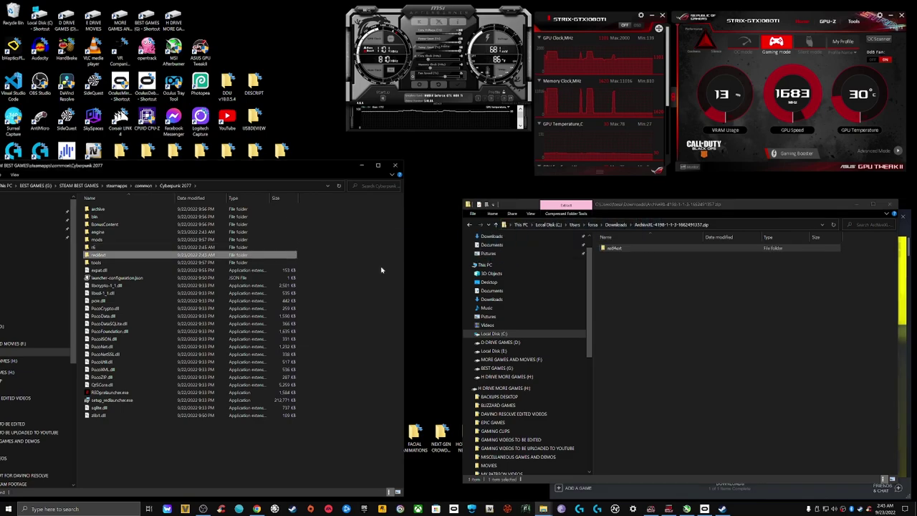
pyautogui.click(470, 225)
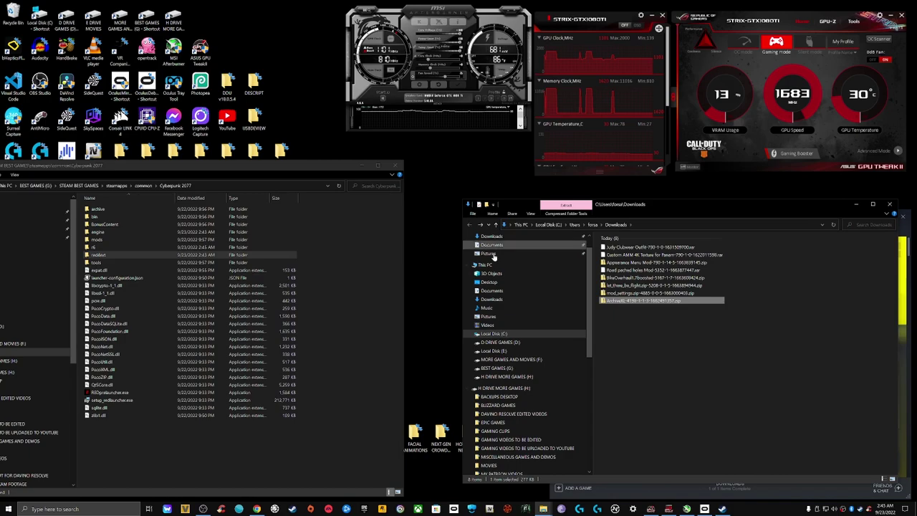
pyautogui.rightClick(651, 304)
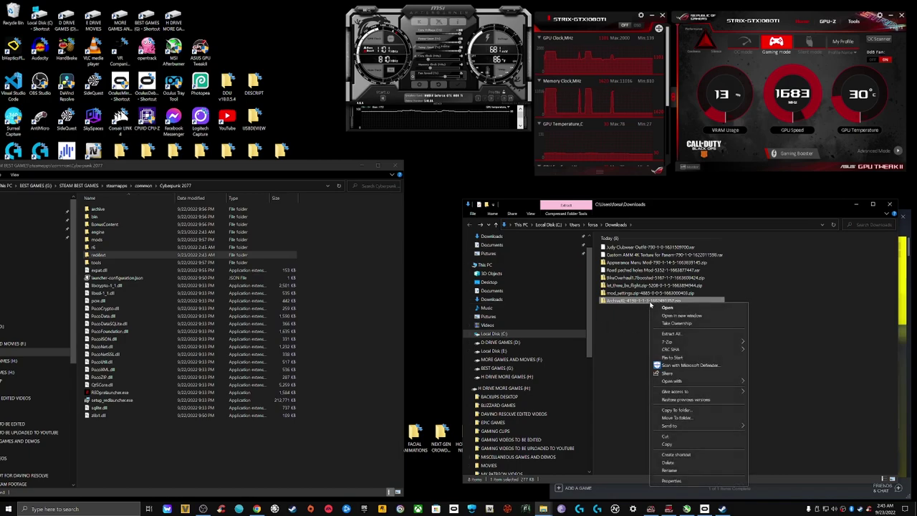
pyautogui.click(689, 463)
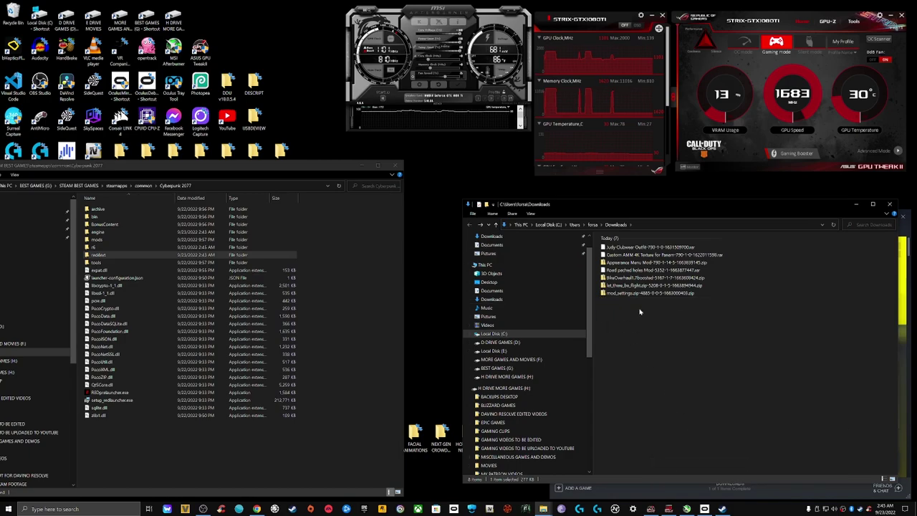
# Step: Copy the archive, r6 and red4ext folders from the mod_settings zip into the Cyberpunk 2077 folder
pyautogui.doubleClick(645, 294)
pyautogui.click(631, 249)
pyautogui.hotkey('ctrl', 'a')
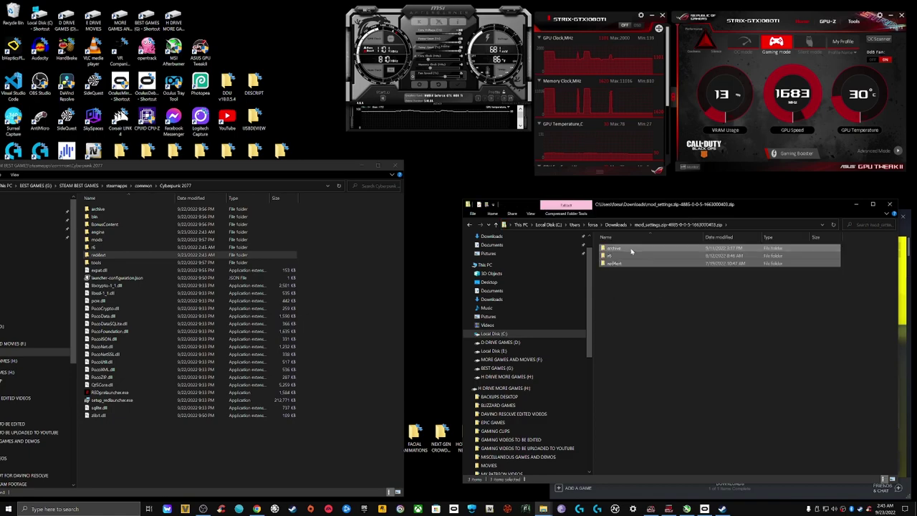
pyautogui.moveTo(631, 251); pyautogui.dragTo(384, 284)
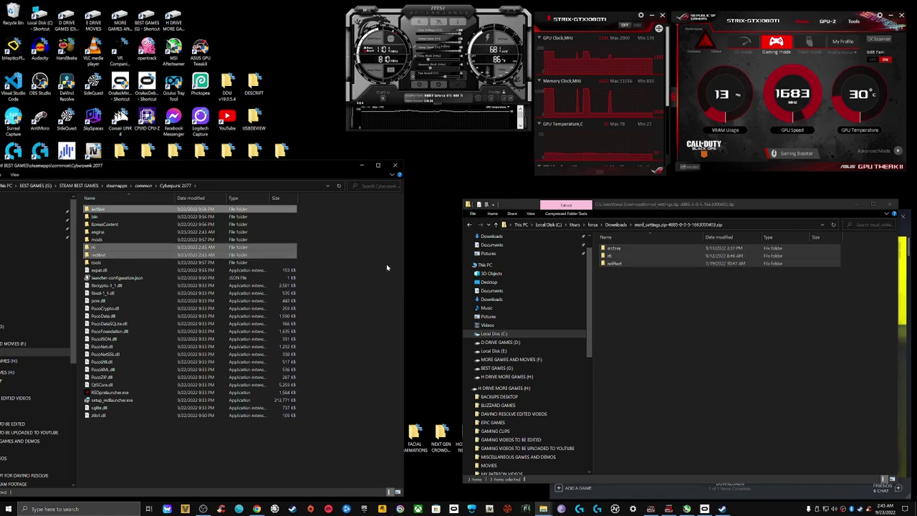
# Step: Delete the mod_settings zip from Downloads
pyautogui.click(468, 225)
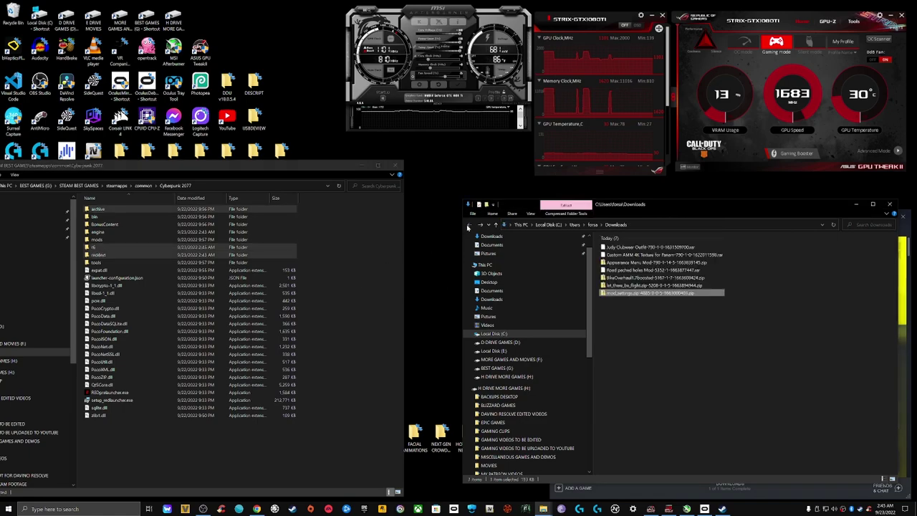
pyautogui.rightClick(650, 296)
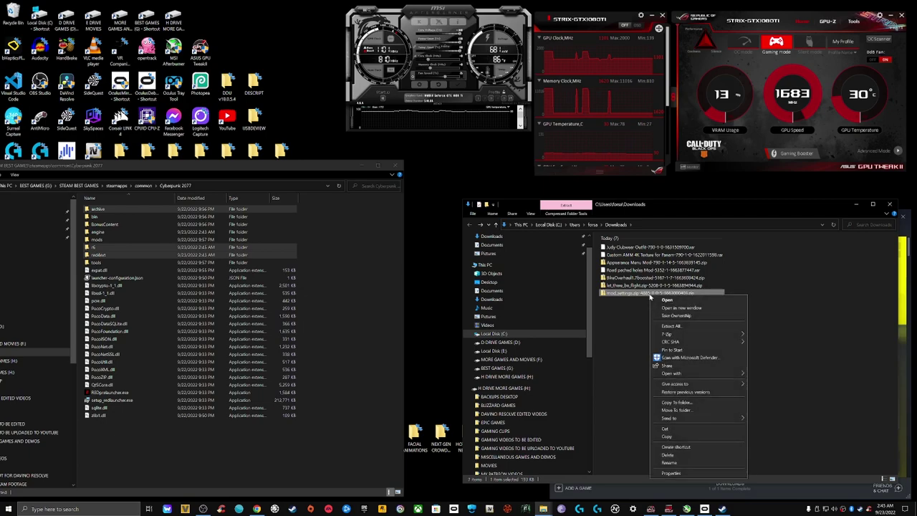
pyautogui.click(668, 455)
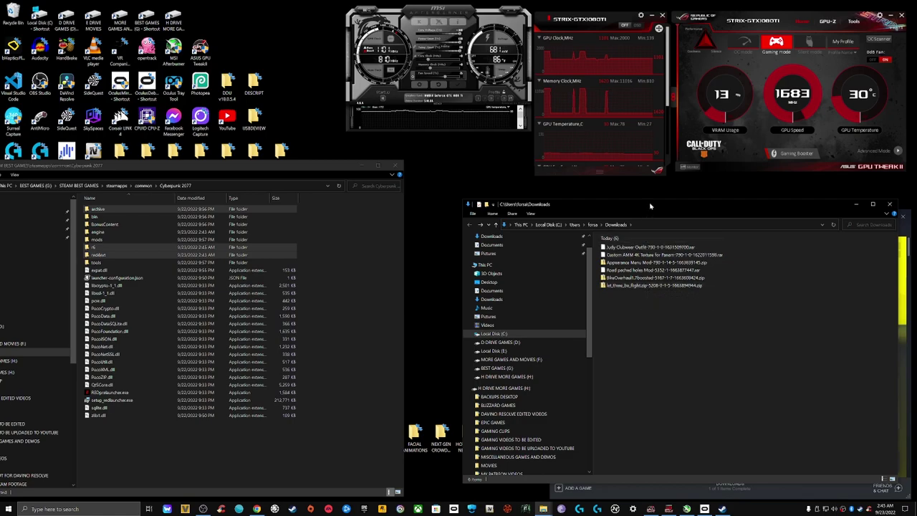
# Step: Copy the archive, r6 and red4ext folders from the let_there_be_flight zip into the Cyberpunk 2077 folder and delete the zip from Downloads
pyautogui.moveTo(650, 201); pyautogui.dragTo(622, 165)
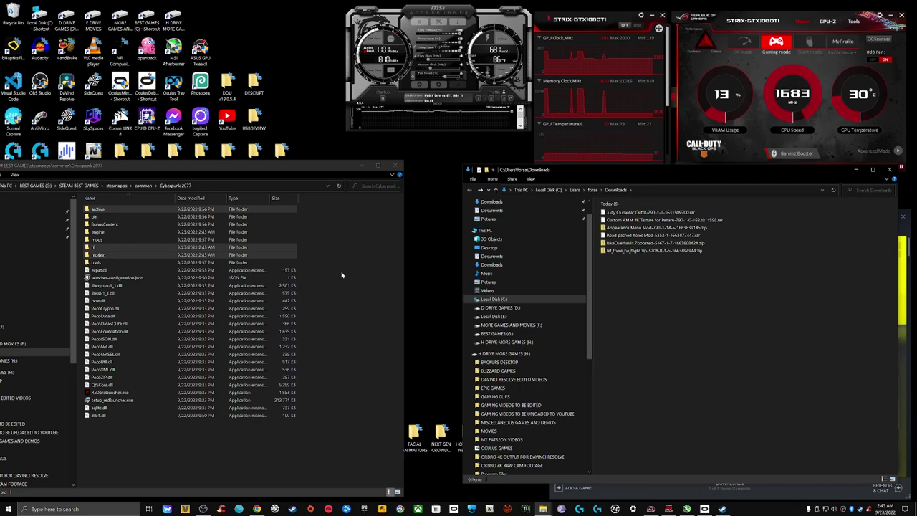
pyautogui.click(650, 252)
pyautogui.doubleClick(650, 252)
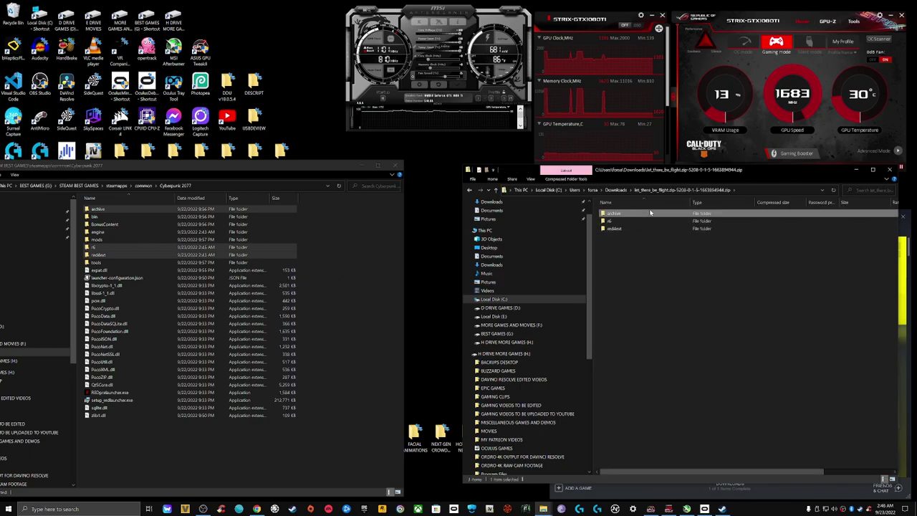
pyautogui.hotkey('ctrl', 'a')
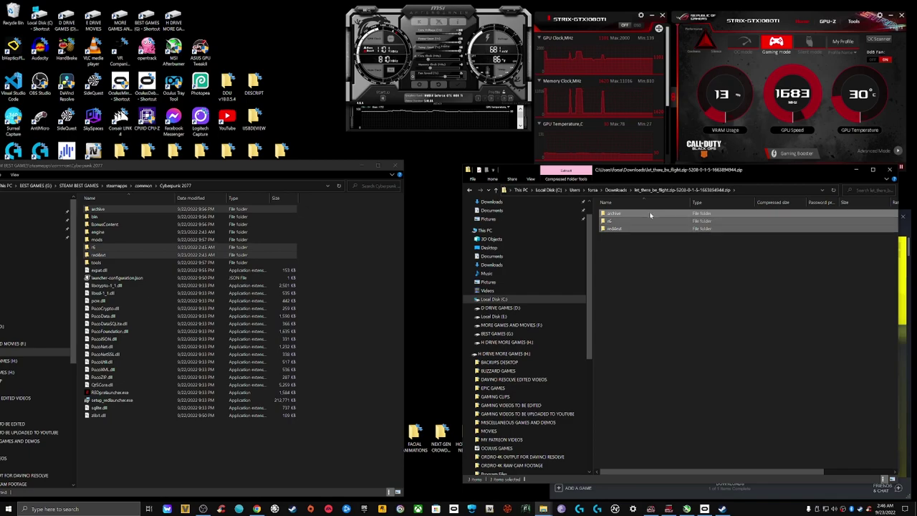
pyautogui.moveTo(650, 215); pyautogui.dragTo(386, 280)
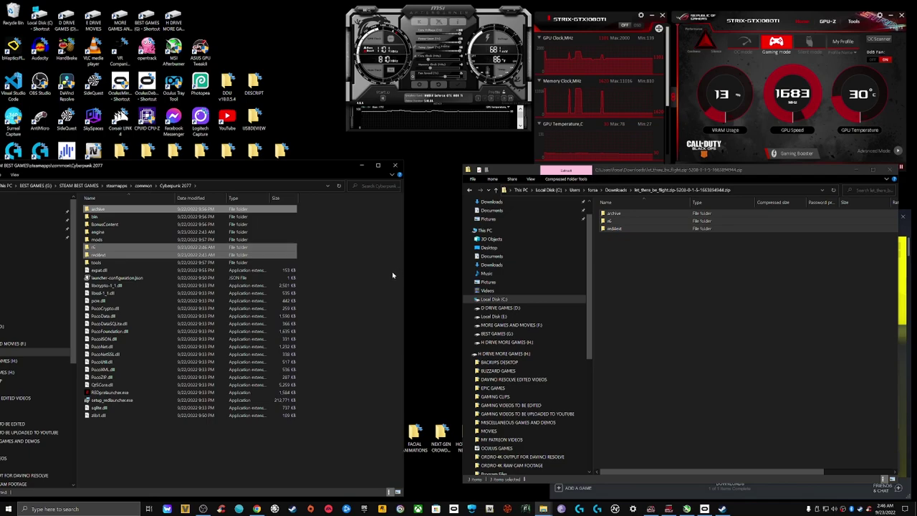
pyautogui.click(470, 190)
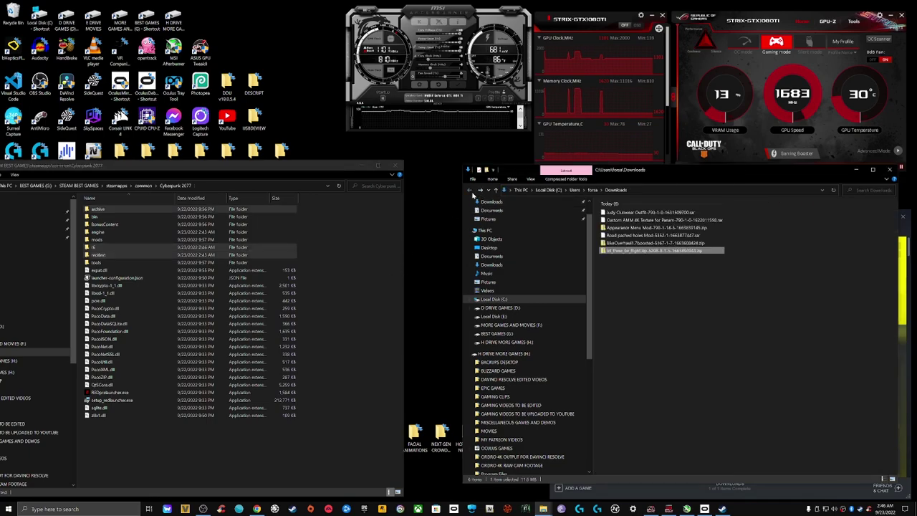
pyautogui.rightClick(644, 253)
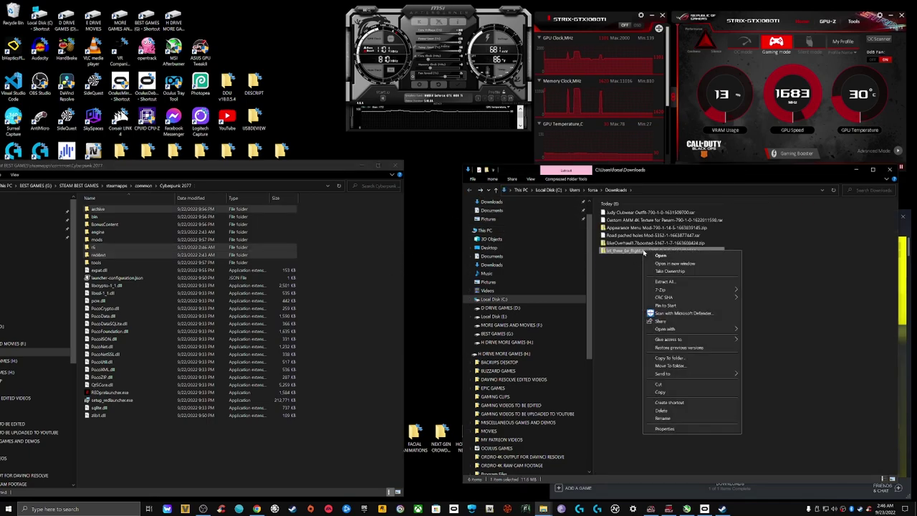
pyautogui.click(678, 411)
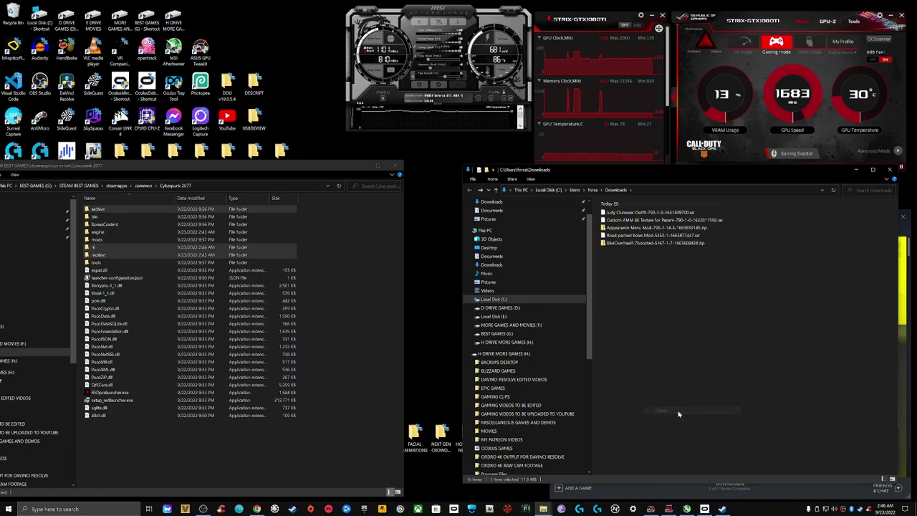
# Step: Copy the mods and r6 folders from the BikeOverhaul zip into the Cyberpunk 2077 folder and delete the zip from Downloads
pyautogui.doubleClick(642, 243)
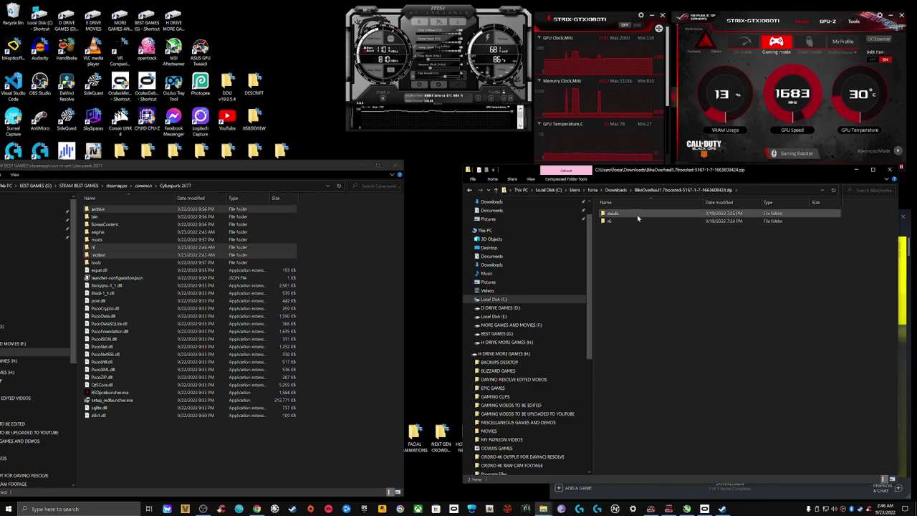
pyautogui.click(638, 215)
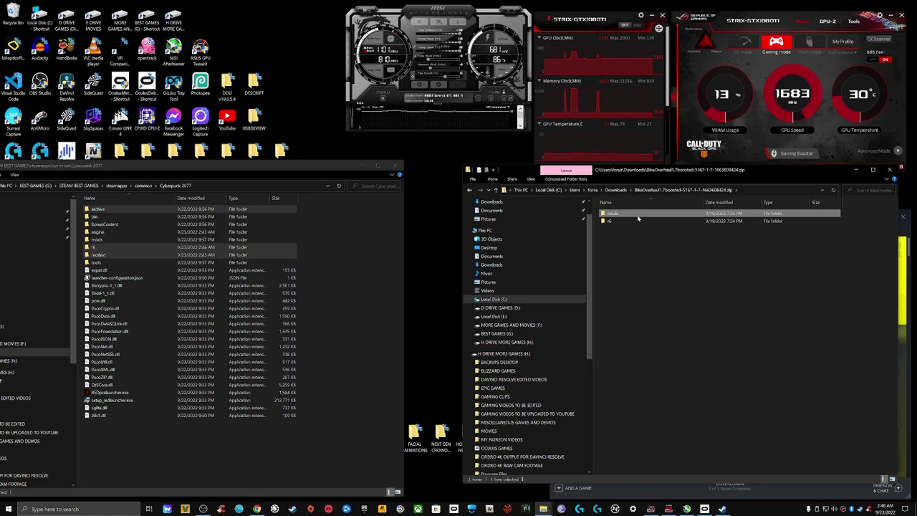
pyautogui.click(352, 375)
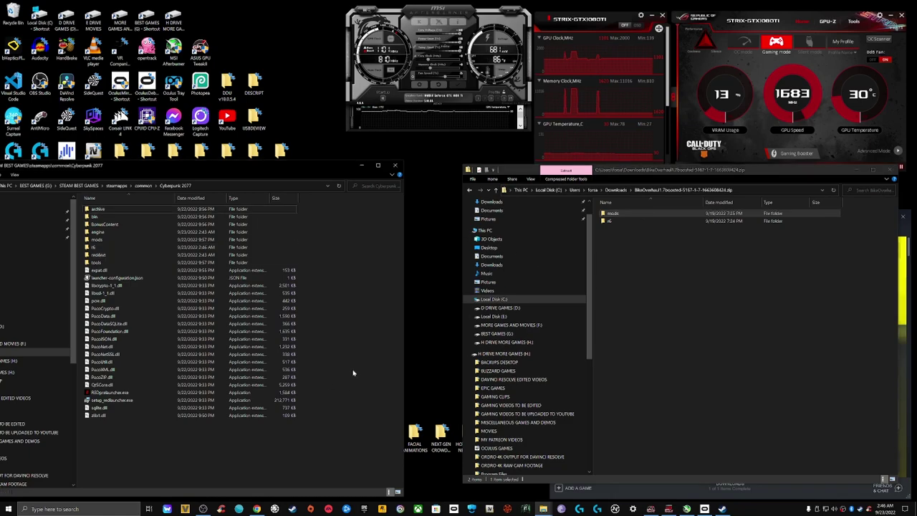
pyautogui.click(648, 215)
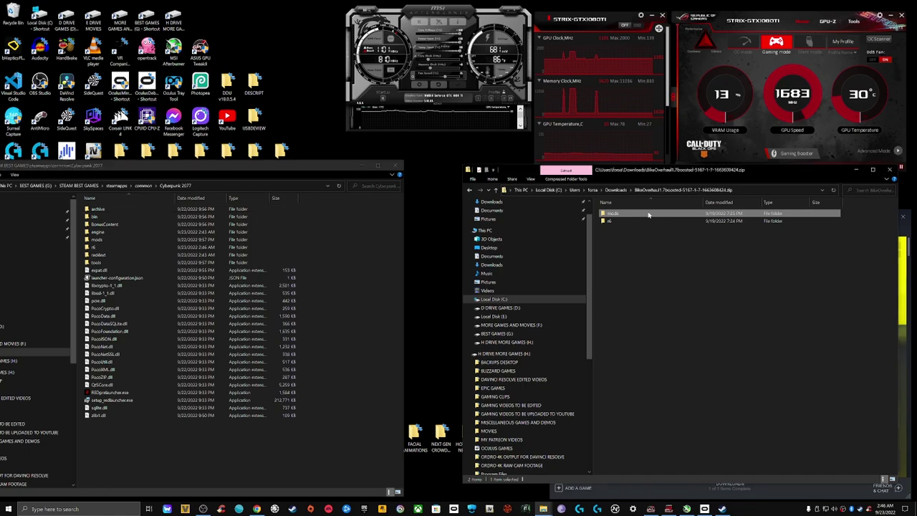
pyautogui.hotkey('ctrl', 'a')
pyautogui.moveTo(649, 214); pyautogui.dragTo(388, 273)
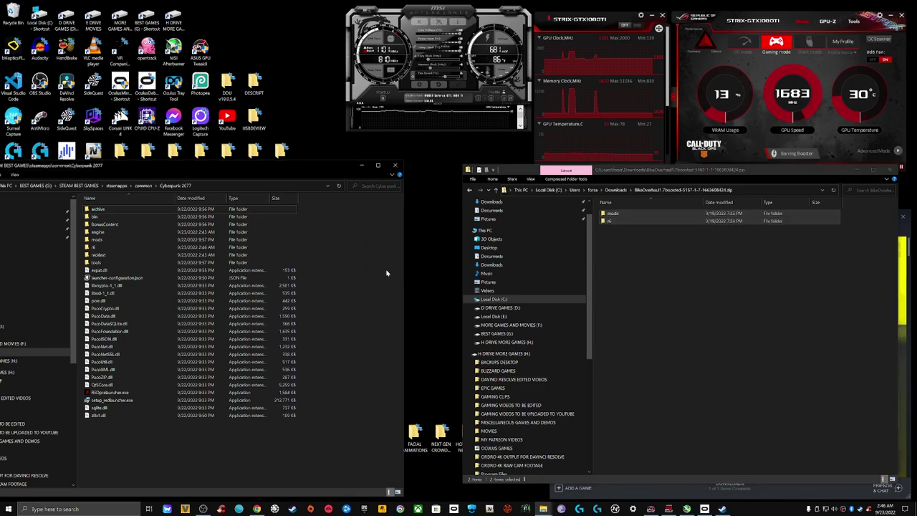
pyautogui.click(469, 190)
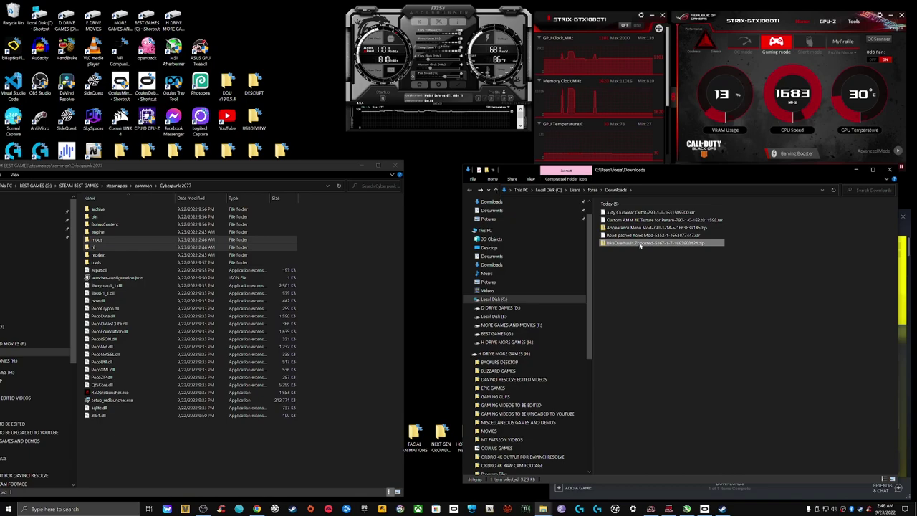
pyautogui.rightClick(640, 245)
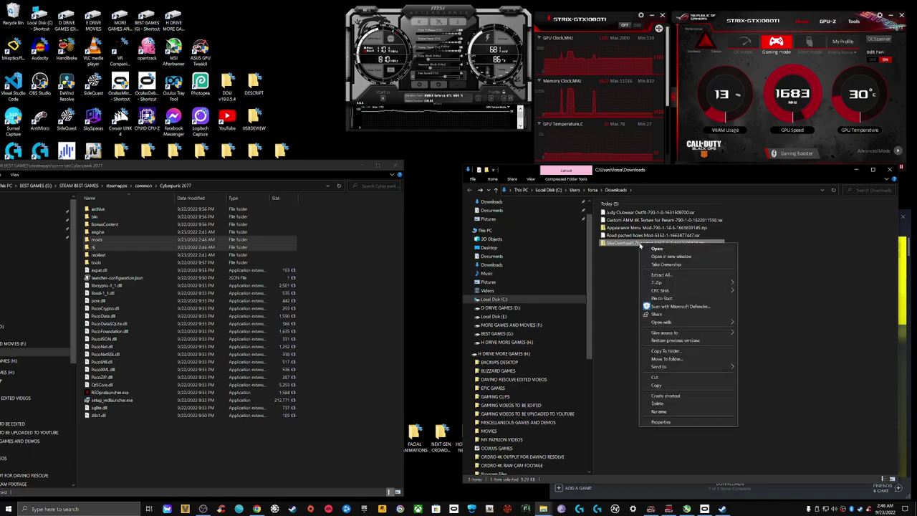
pyautogui.click(681, 405)
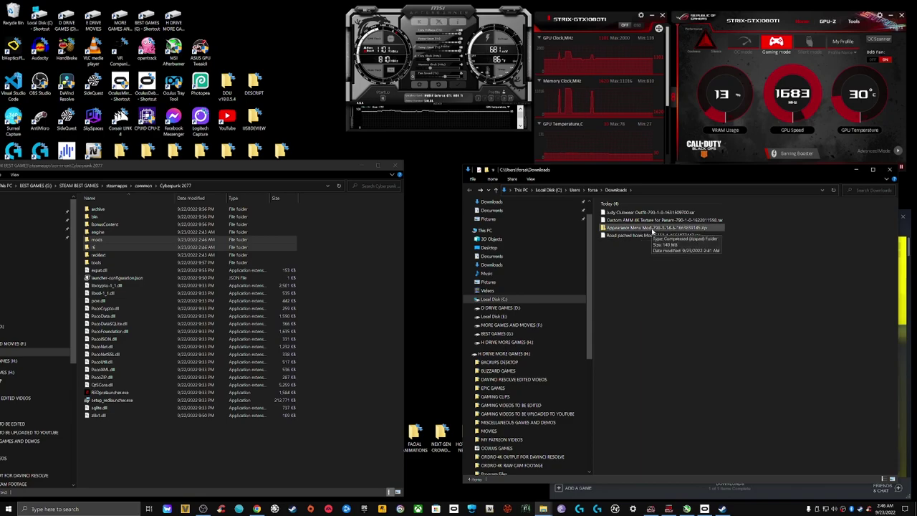
# Step: Copy the archive and bin folders from the Appearance Menu Mod zip into the Cyberpunk 2077 folder and delete the zip from Downloads
pyautogui.doubleClick(652, 229)
pyautogui.click(646, 216)
pyautogui.hotkey('ctrl', 'a')
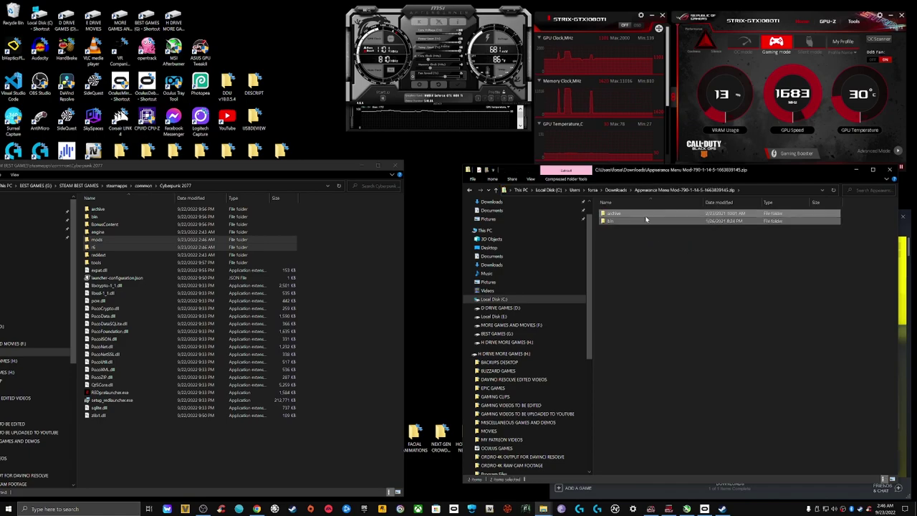
pyautogui.moveTo(646, 220); pyautogui.dragTo(375, 289)
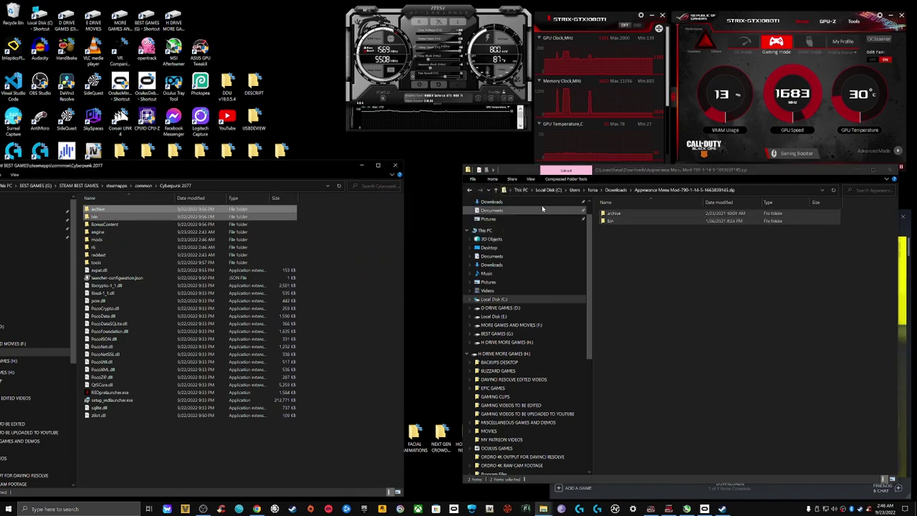
pyautogui.click(469, 190)
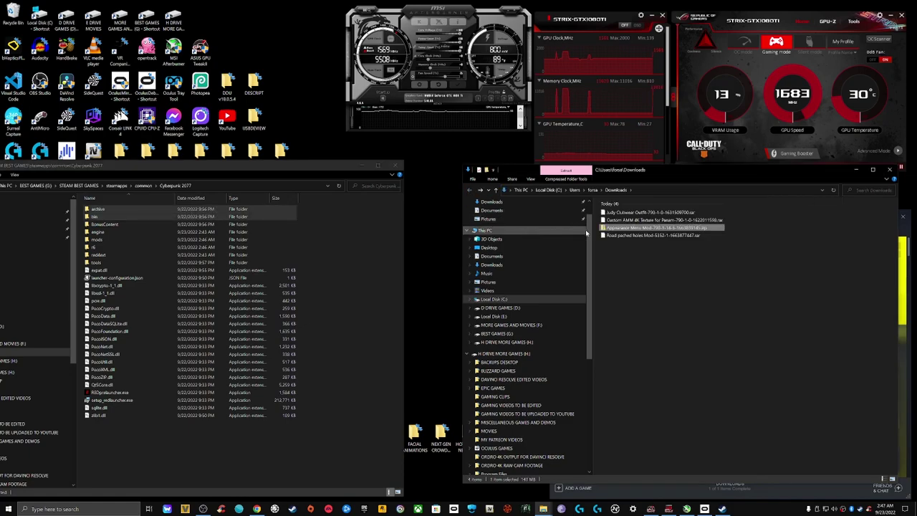
pyautogui.rightClick(631, 230)
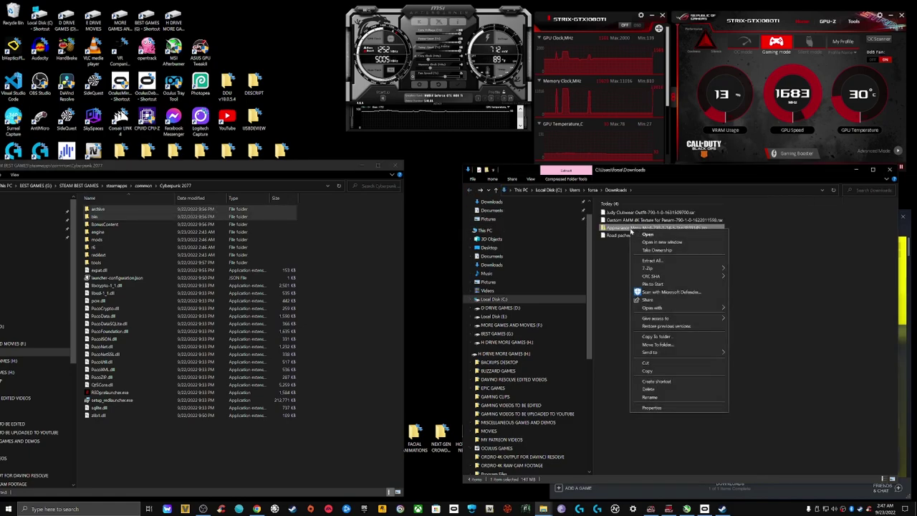
pyautogui.click(671, 391)
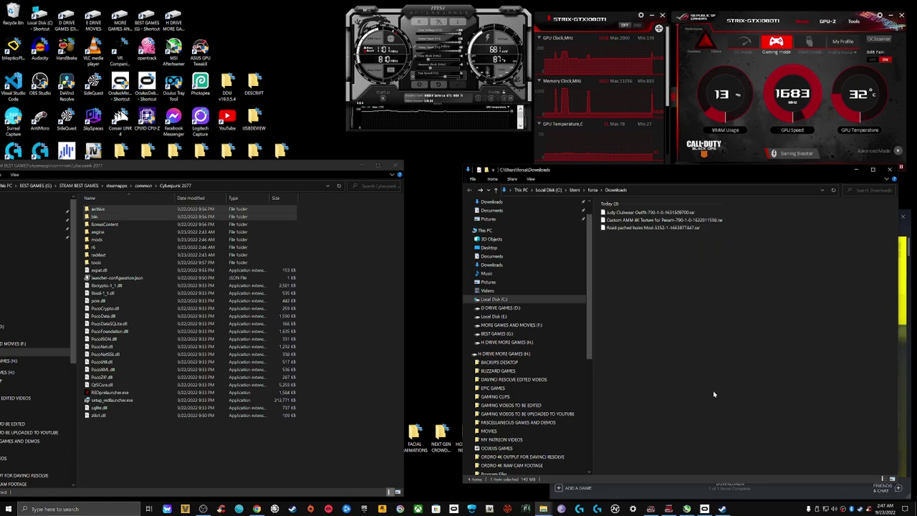
# Step: Create a folder with the default name in Downloads and move the Road pached holes Mod rar into it
pyautogui.rightClick(647, 267)
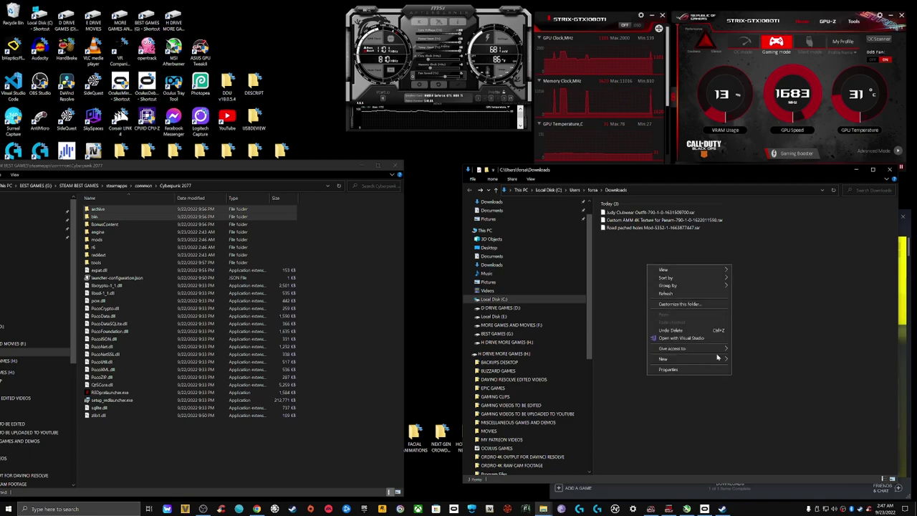
pyautogui.click(745, 361)
pyautogui.press('Return')
pyautogui.click(667, 283)
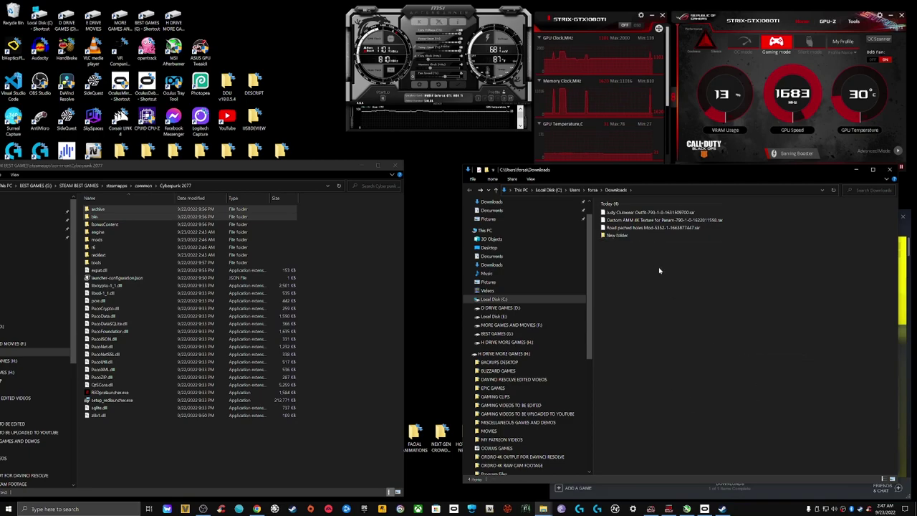
pyautogui.moveTo(644, 229); pyautogui.dragTo(639, 237)
pyautogui.doubleClick(640, 228)
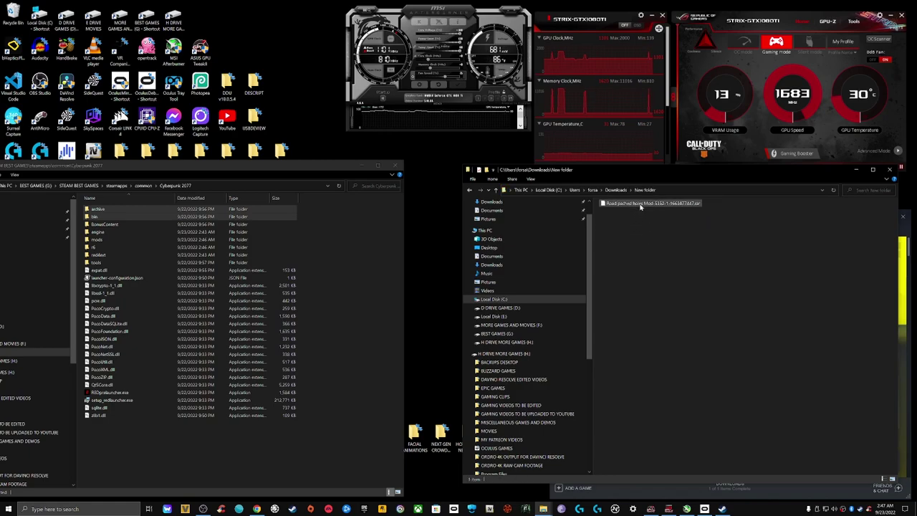
# Step: Extract the Road pached holes Mod rar with 7-Zip into its current folder and delete the rar
pyautogui.rightClick(644, 205)
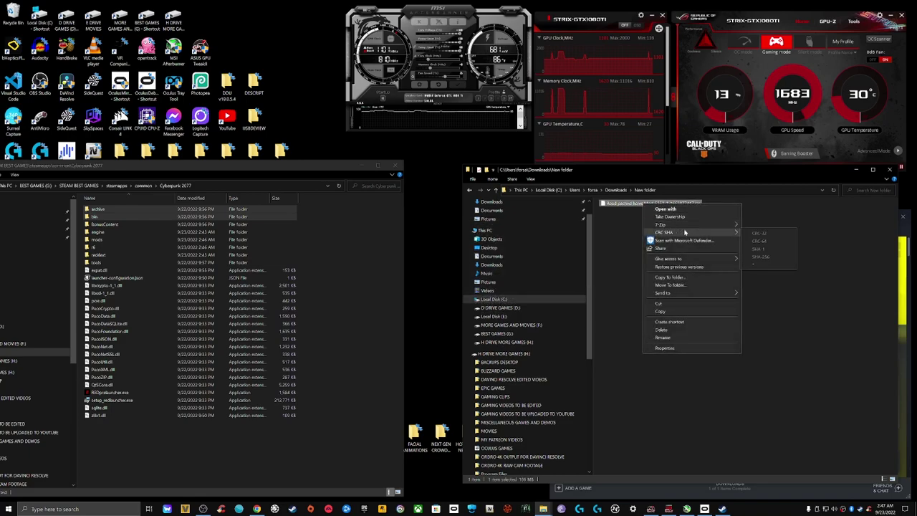
pyautogui.moveTo(734, 226)
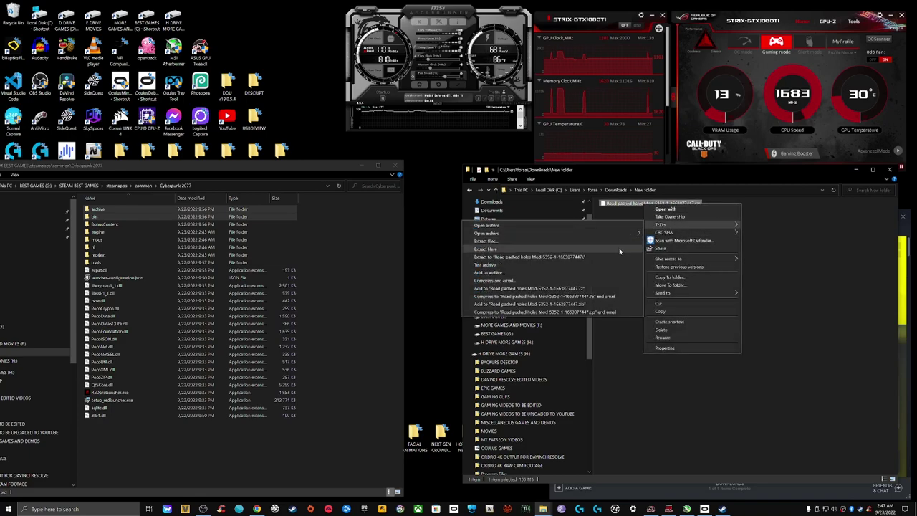
pyautogui.click(620, 251)
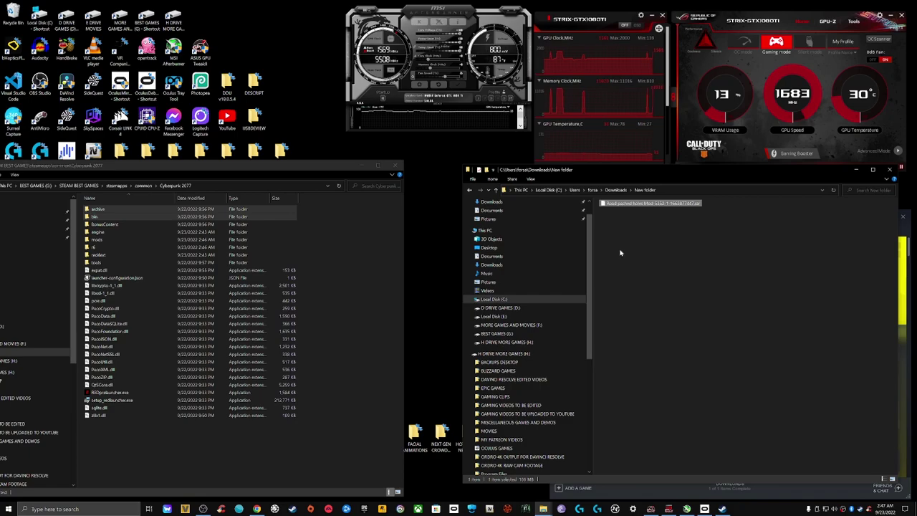
pyautogui.rightClick(640, 215)
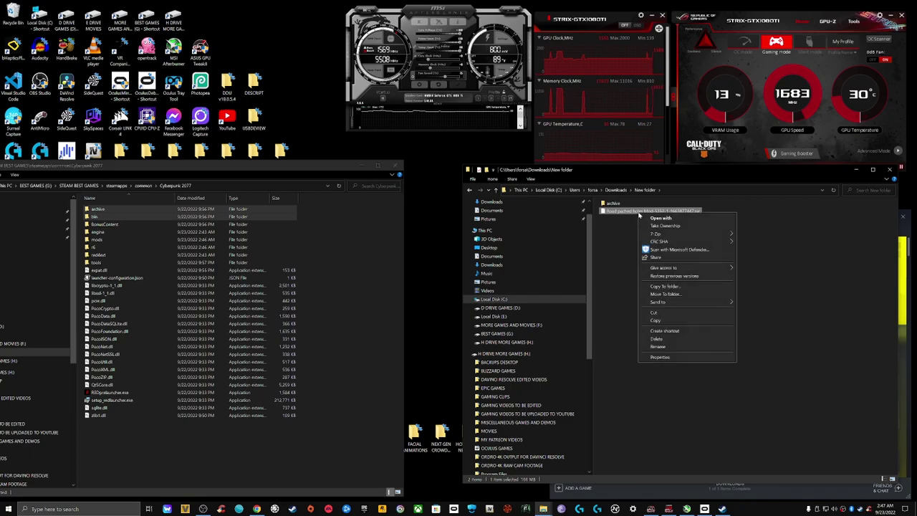
pyautogui.click(656, 338)
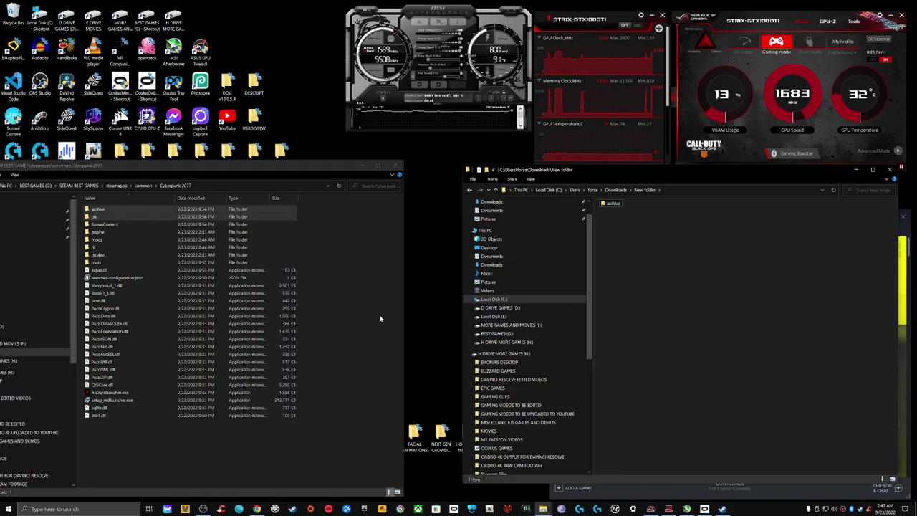
# Step: Examine the contents of the extracted archive folder down to its pc\mod subfolder
pyautogui.click(379, 283)
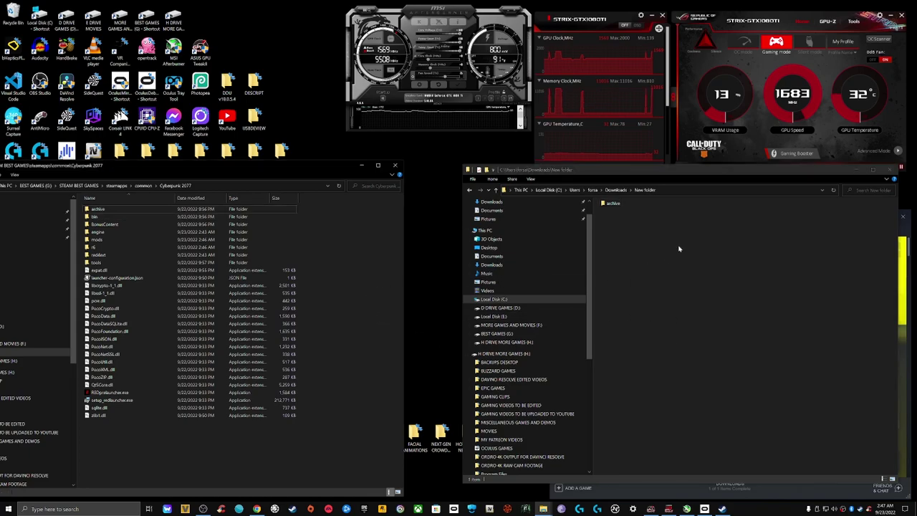
pyautogui.click(619, 207)
pyautogui.click(615, 245)
pyautogui.doubleClick(613, 204)
pyautogui.doubleClick(616, 215)
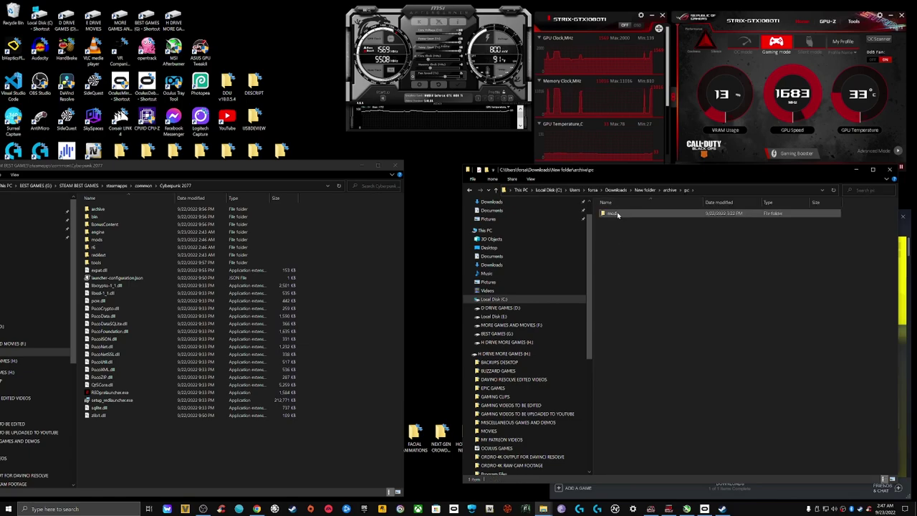
pyautogui.doubleClick(617, 215)
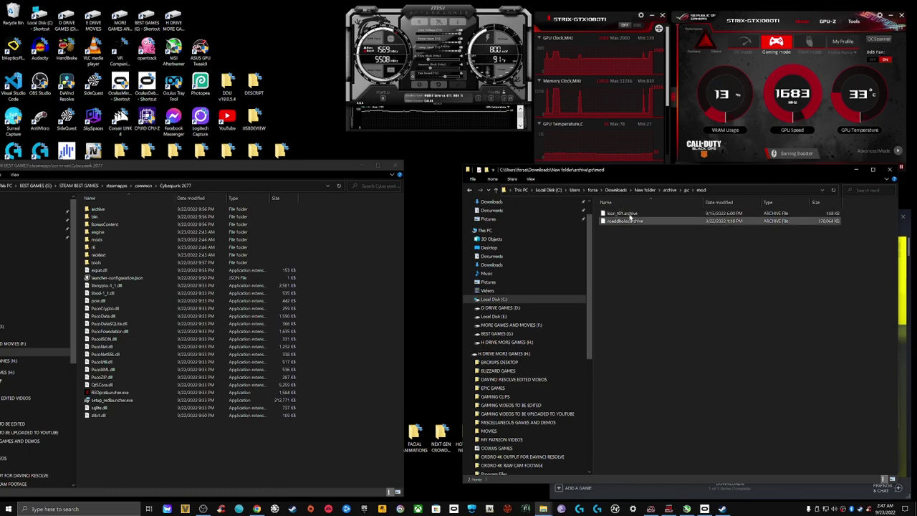
pyautogui.click(469, 190)
pyautogui.click(469, 190)
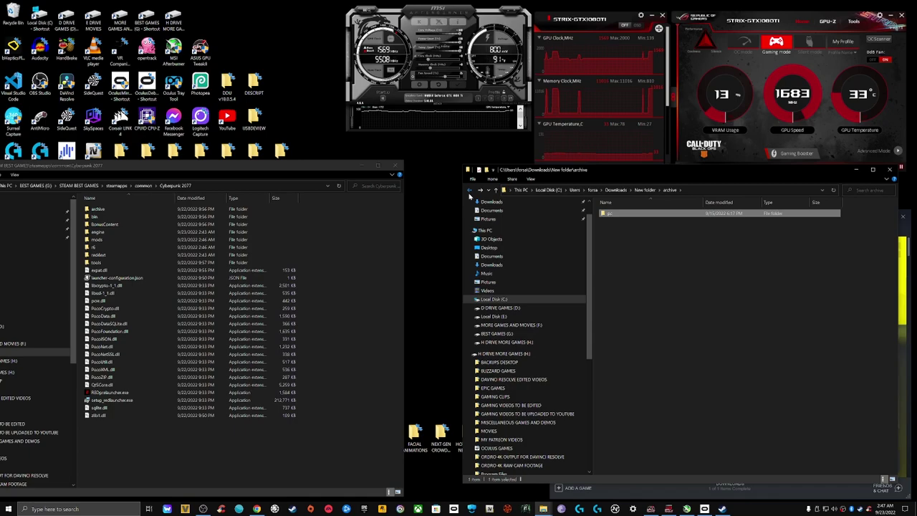
# Step: Copy the extracted archive folder from New folder in Downloads into the Cyberpunk 2077 folder
pyautogui.click(469, 190)
pyautogui.click(469, 191)
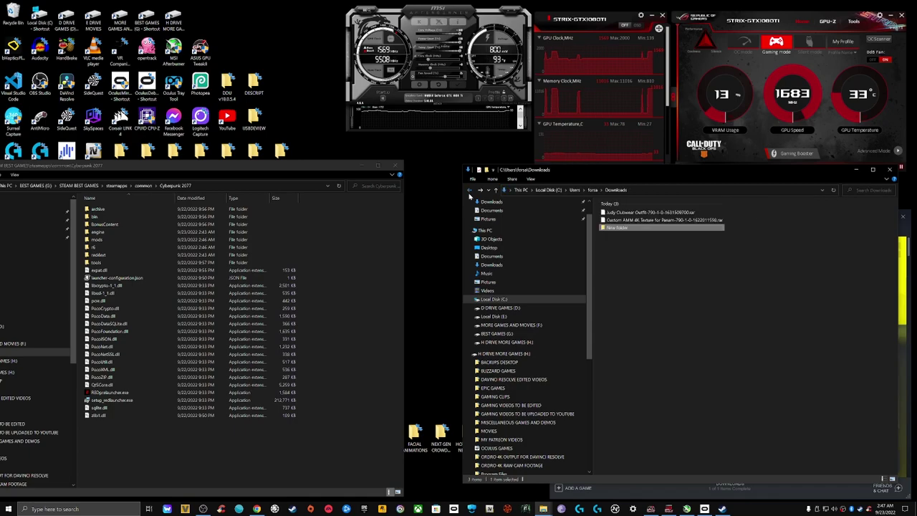
pyautogui.doubleClick(649, 230)
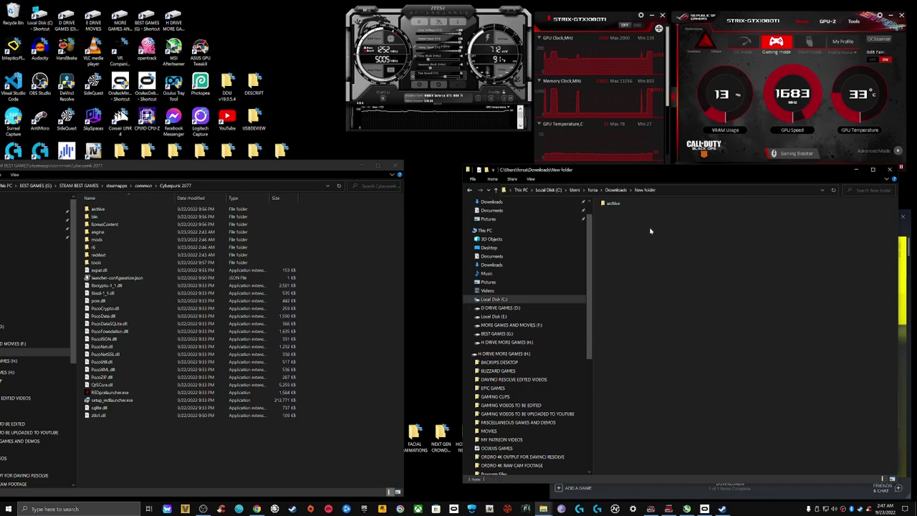
pyautogui.click(616, 205)
pyautogui.moveTo(616, 206); pyautogui.dragTo(383, 236)
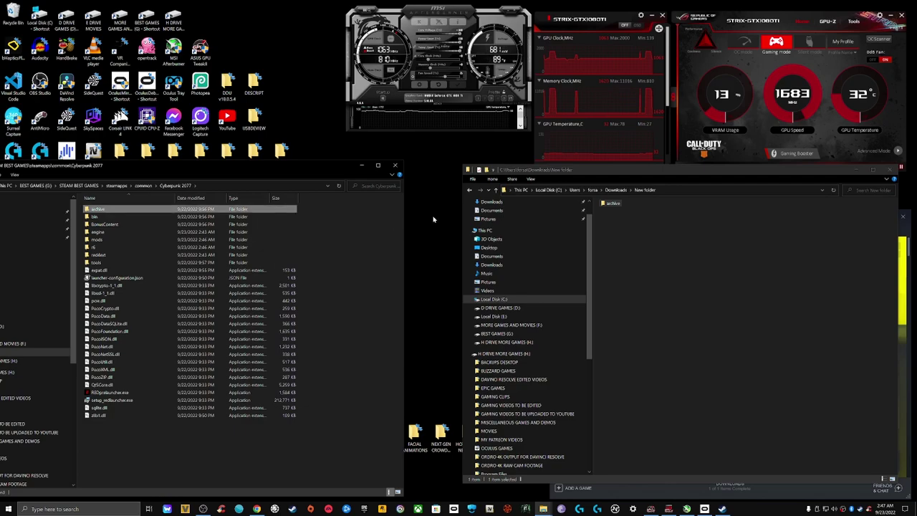
# Step: Delete the extracted archive folder from New folder and return to Downloads
pyautogui.click(477, 193)
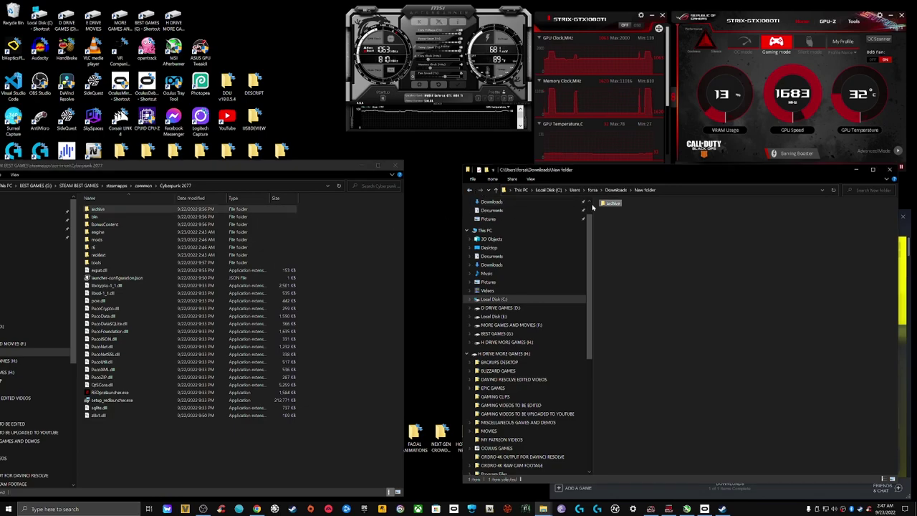
pyautogui.rightClick(608, 205)
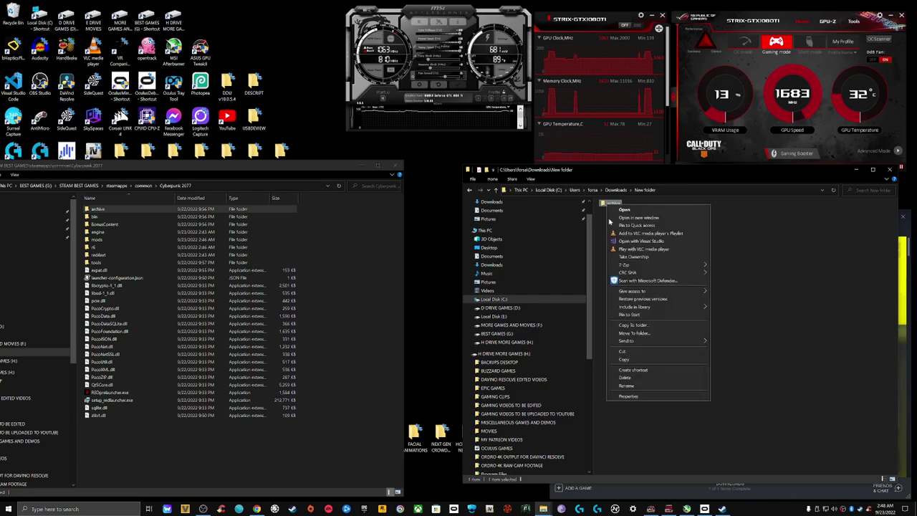
pyautogui.click(626, 378)
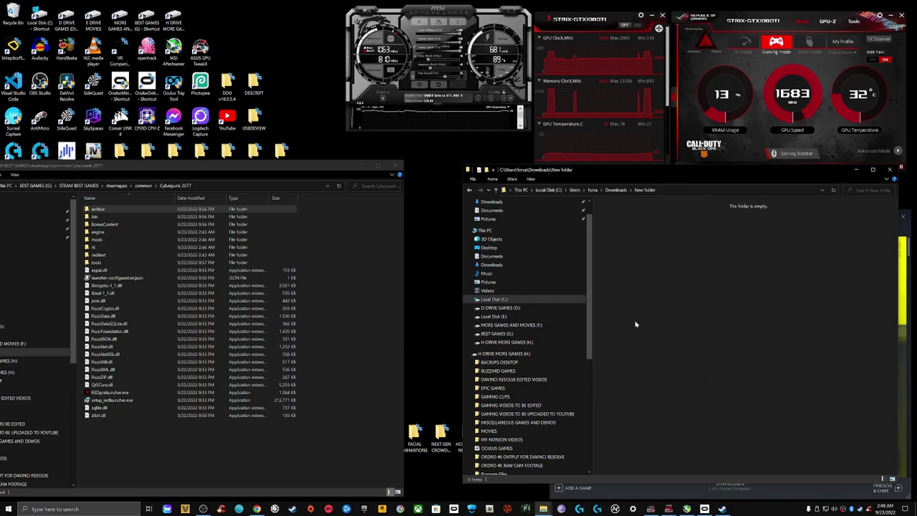
pyautogui.click(616, 190)
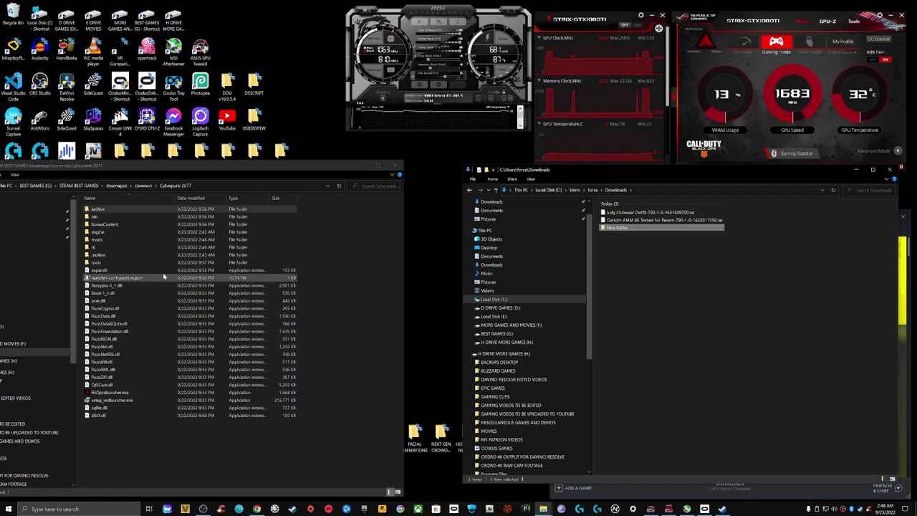
# Step: Examine the installed mod files in the Cyberpunk 2077 archive\pc\mod folder
pyautogui.click(163, 210)
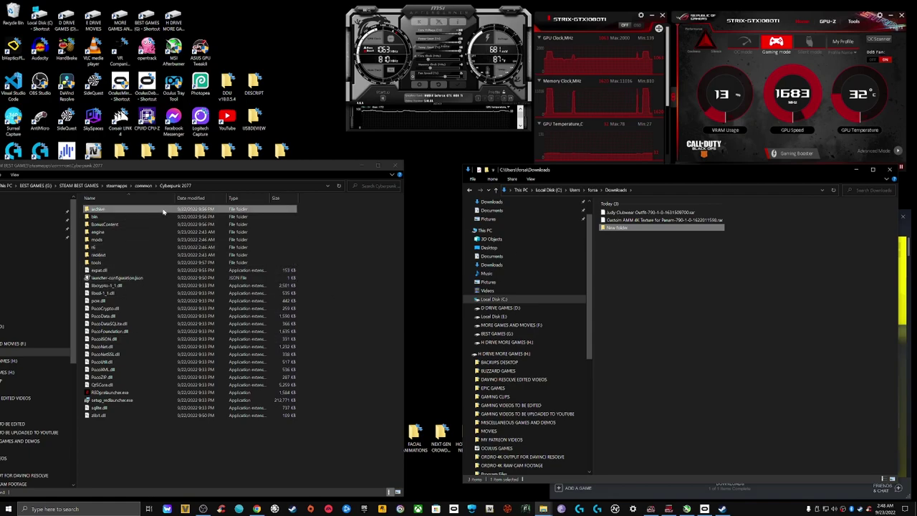
pyautogui.doubleClick(164, 210)
pyautogui.doubleClick(163, 210)
pyautogui.doubleClick(164, 216)
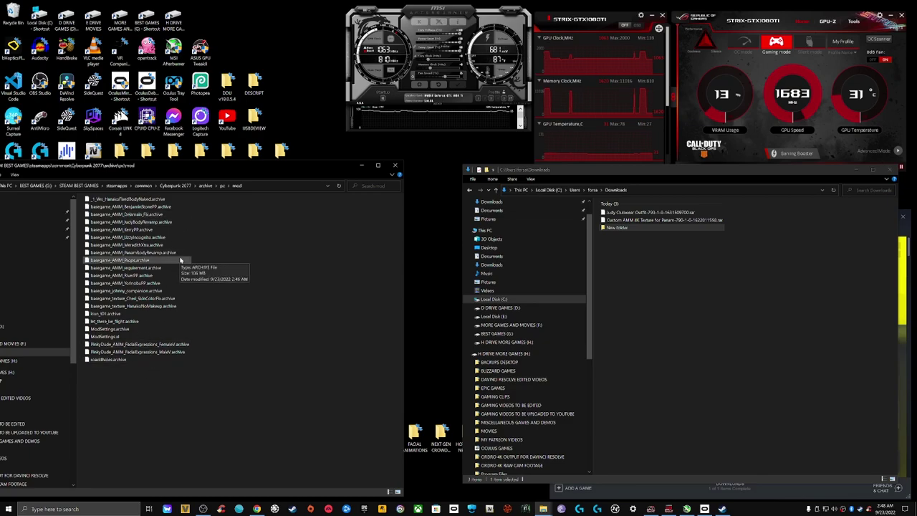
pyautogui.moveTo(236, 166); pyautogui.dragTo(305, 167)
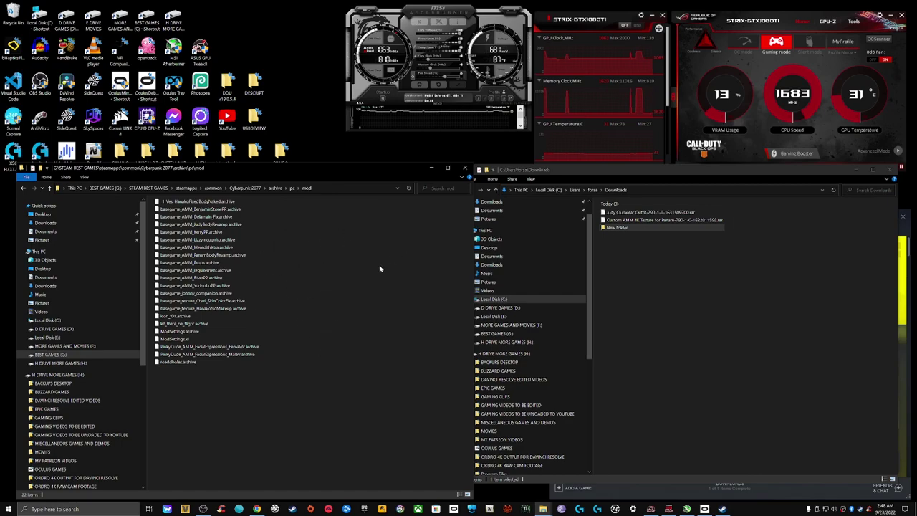
# Step: Return to the main Cyberpunk 2077 folder and reposition and narrow its window so it clears the Downloads window
pyautogui.click(22, 188)
pyautogui.click(22, 187)
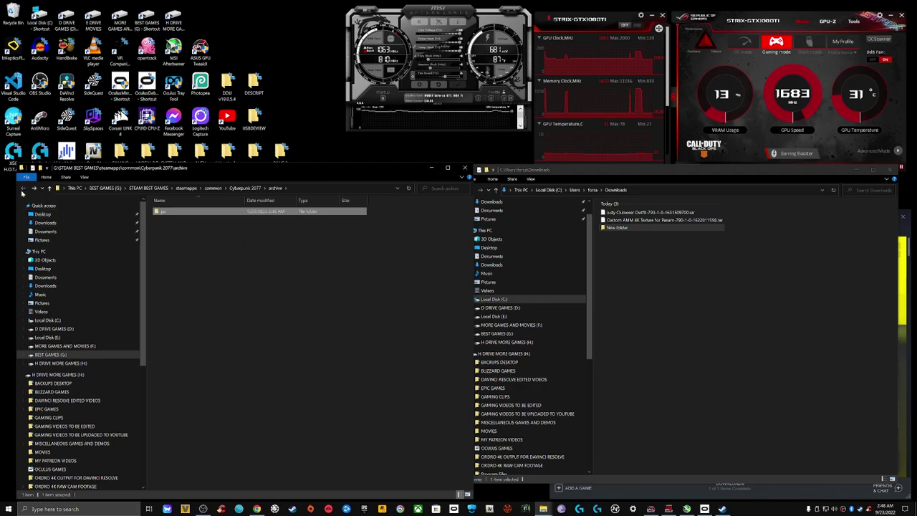
pyautogui.click(22, 188)
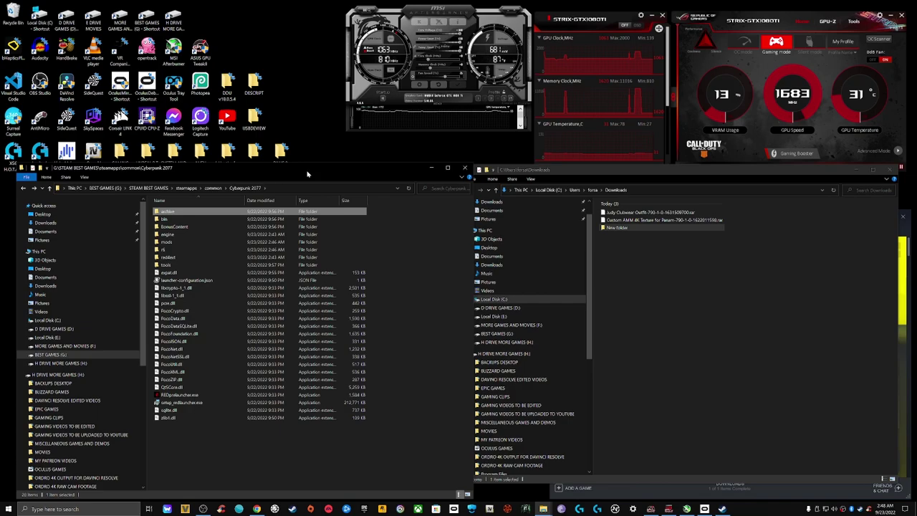
pyautogui.moveTo(309, 174); pyautogui.dragTo(299, 175)
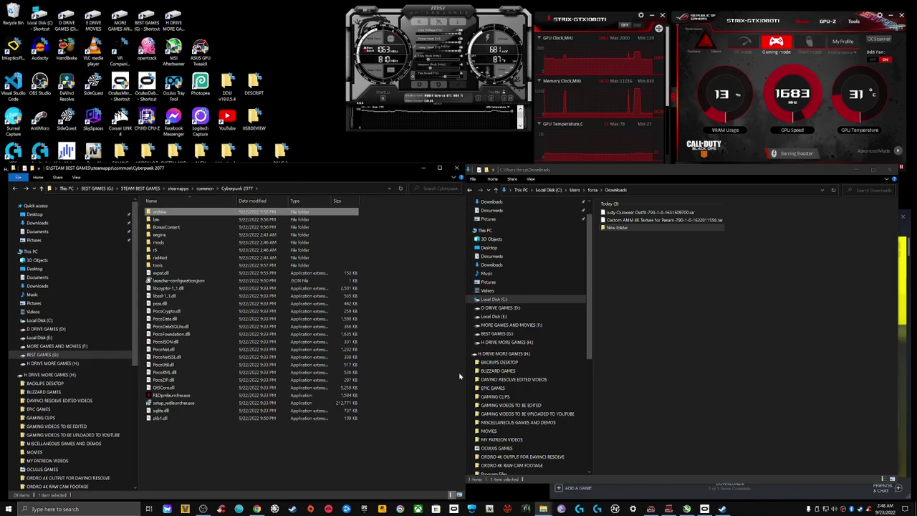
pyautogui.moveTo(464, 375); pyautogui.dragTo(440, 378)
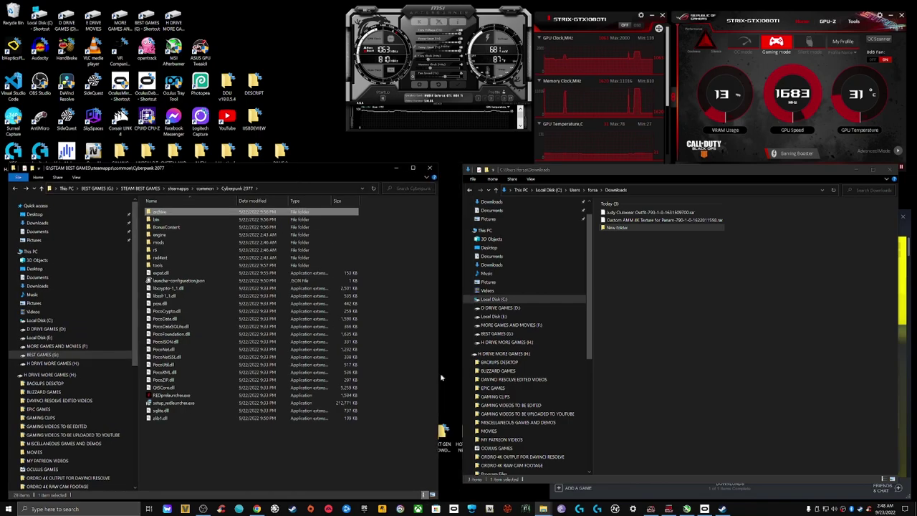
# Step: Move the Custom AMM 4K Texture for Panam rar into New folder and open that folder
pyautogui.click(640, 221)
pyautogui.moveTo(639, 222); pyautogui.dragTo(638, 227)
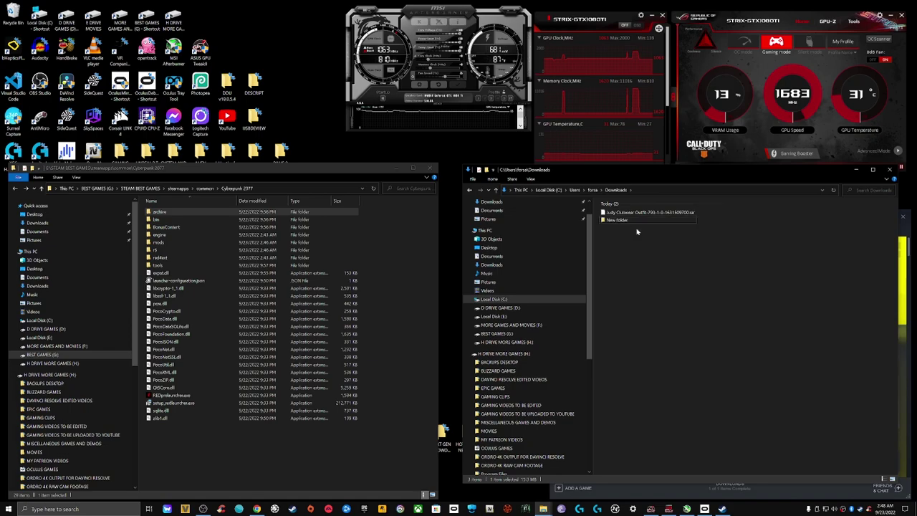
pyautogui.doubleClick(638, 222)
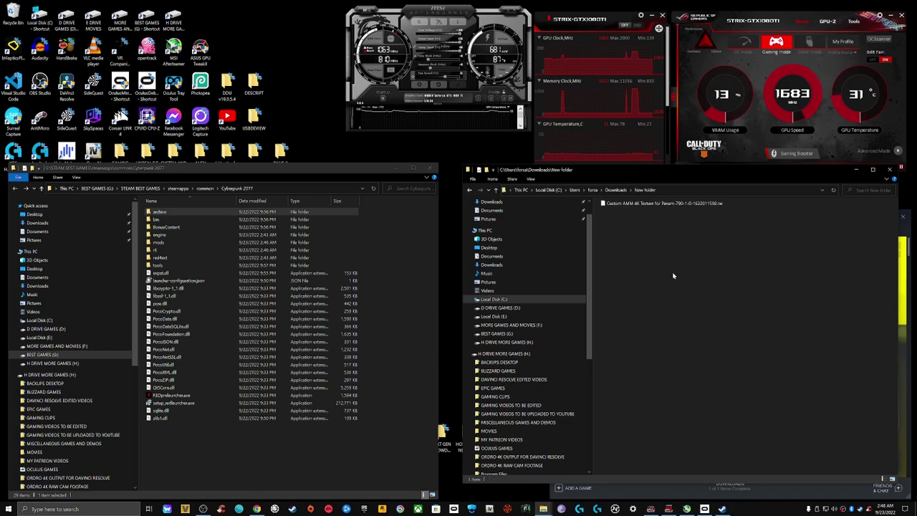
# Step: Extract the Custom AMM 4K Texture for Panam rar with 7-Zip into its current folder and delete the rar
pyautogui.rightClick(657, 205)
pyautogui.moveTo(725, 225)
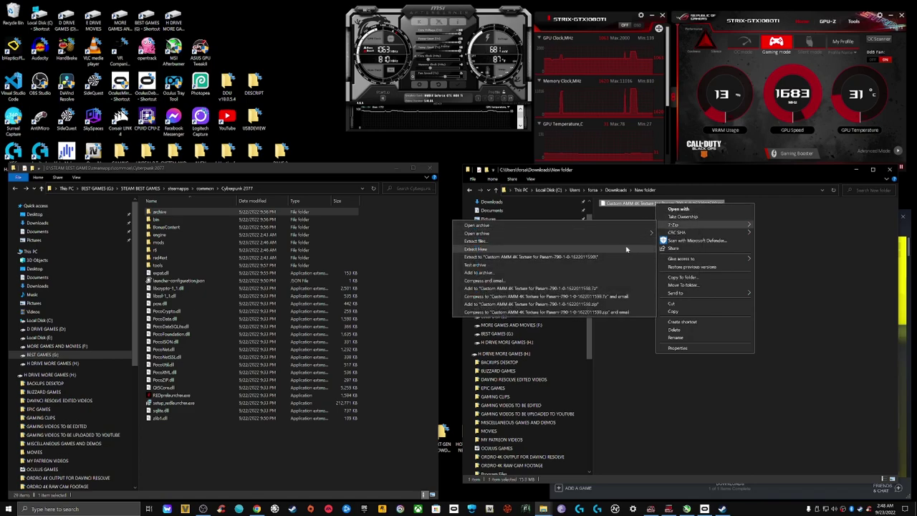
pyautogui.click(626, 249)
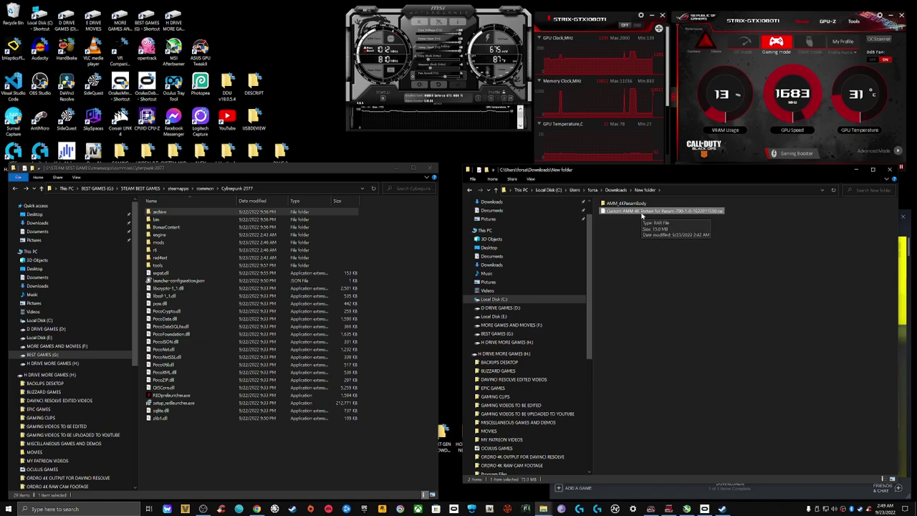
pyautogui.rightClick(642, 215)
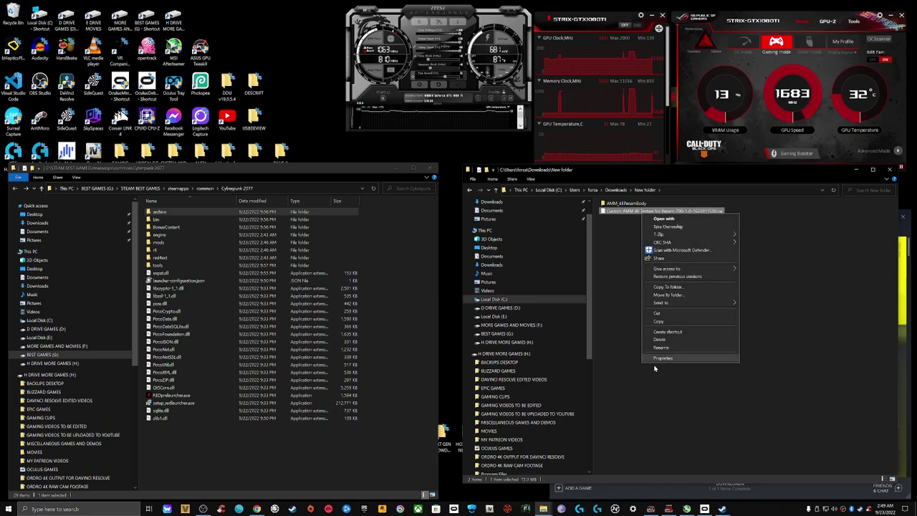
pyautogui.click(658, 339)
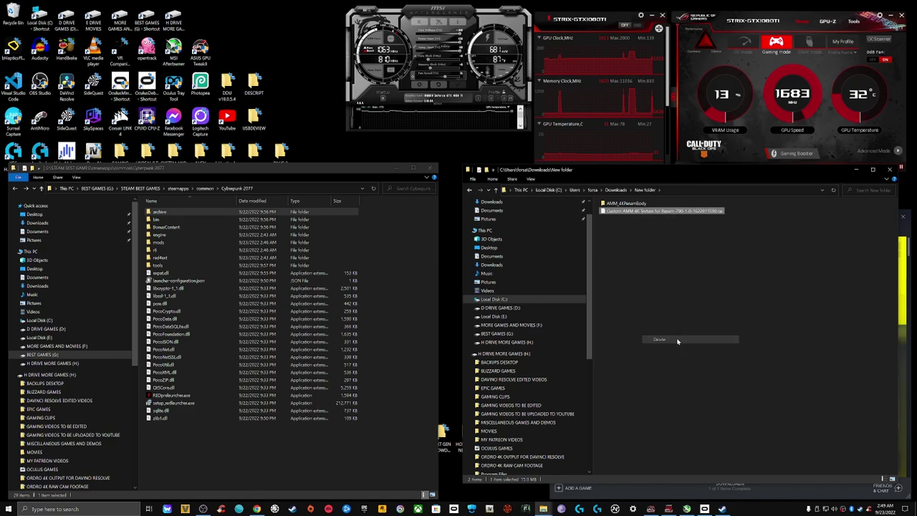
# Step: Copy basegame_AMM_4KPanamBody.archive from the extracted mod folder into the game's archive\pc\mod folder, and return to the main Cyberpunk 2077 folder
pyautogui.doubleClick(640, 204)
pyautogui.doubleClick(645, 213)
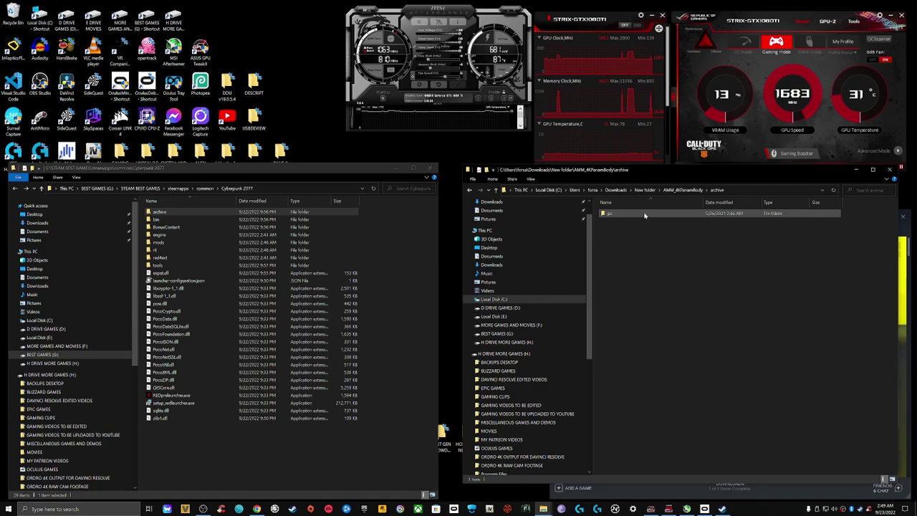
pyautogui.doubleClick(645, 213)
pyautogui.doubleClick(645, 214)
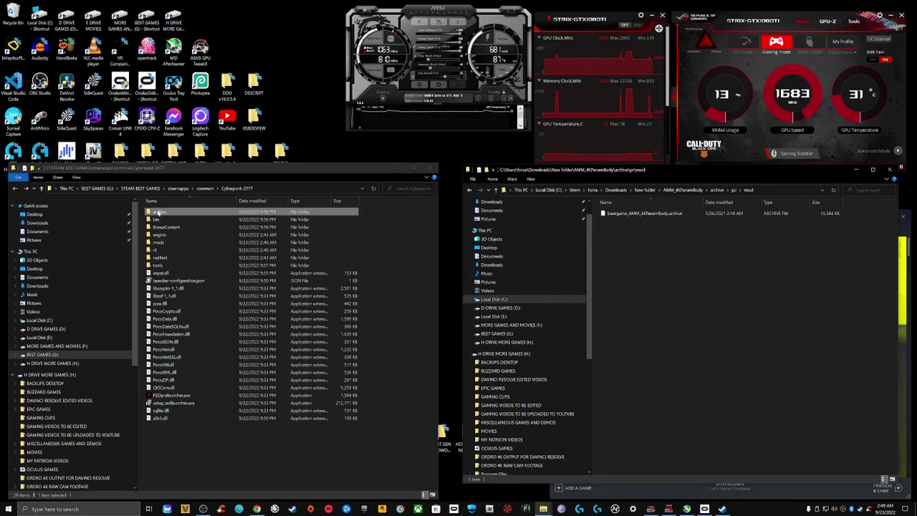
pyautogui.doubleClick(187, 214)
pyautogui.doubleClick(189, 213)
pyautogui.doubleClick(196, 222)
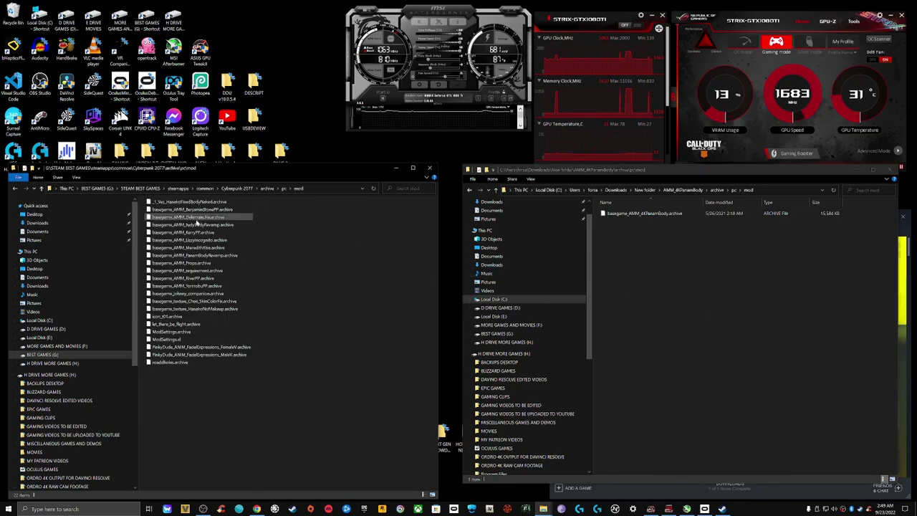
pyautogui.moveTo(678, 213); pyautogui.dragTo(313, 392)
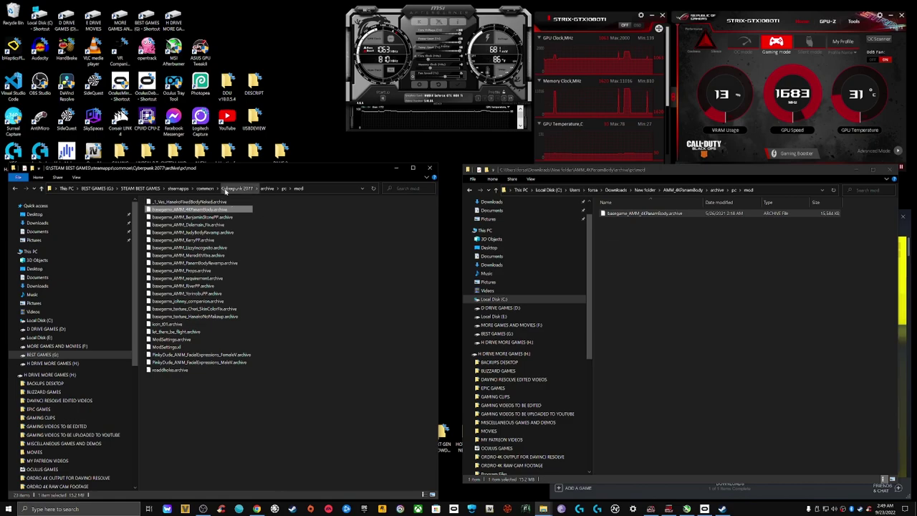
pyautogui.click(226, 188)
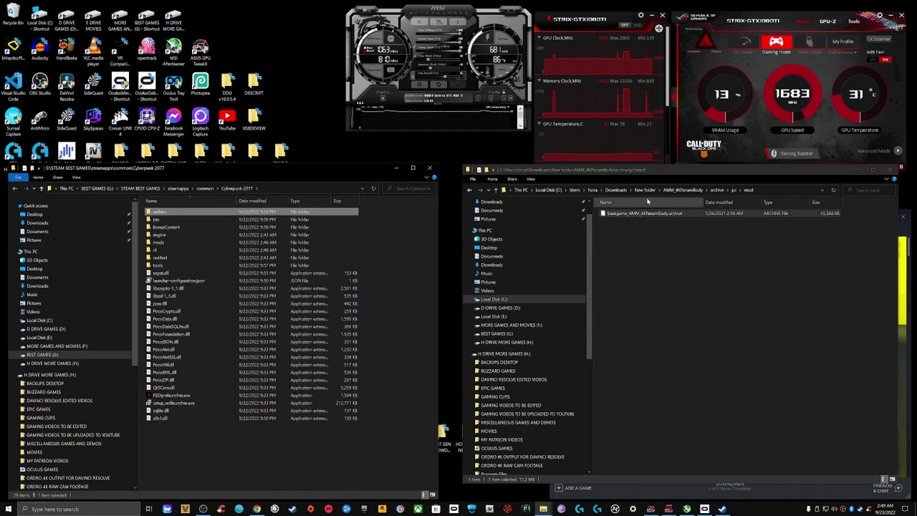
# Step: Delete the extracted AMM_4KPanamBody folder from New folder and return to Downloads
pyautogui.click(614, 190)
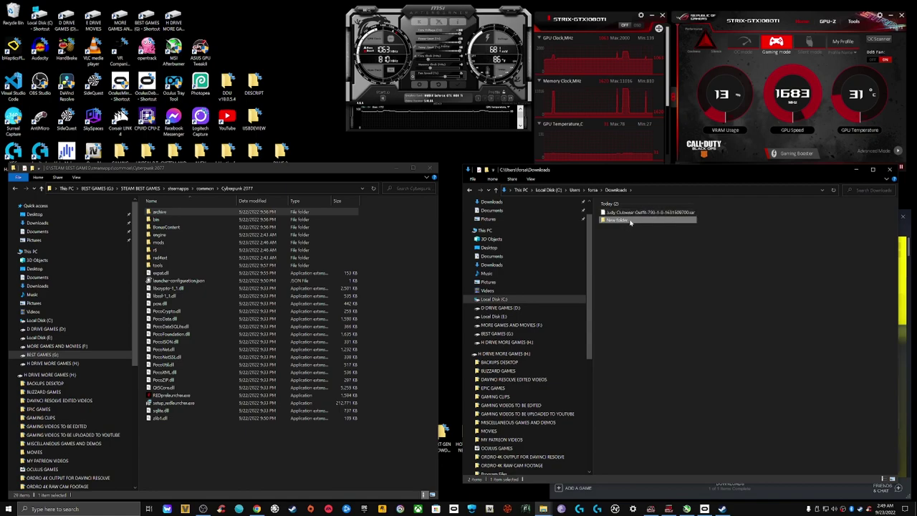
pyautogui.doubleClick(617, 220)
pyautogui.rightClick(636, 205)
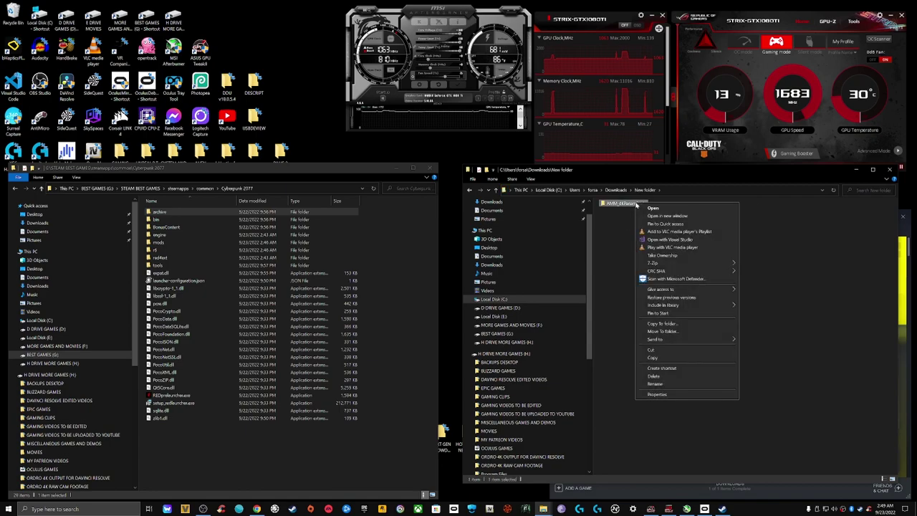
pyautogui.click(651, 376)
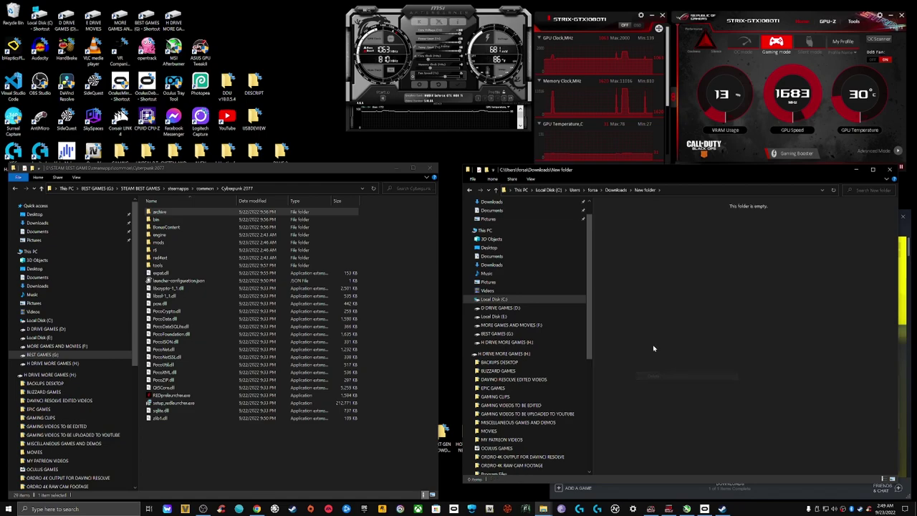
pyautogui.click(468, 190)
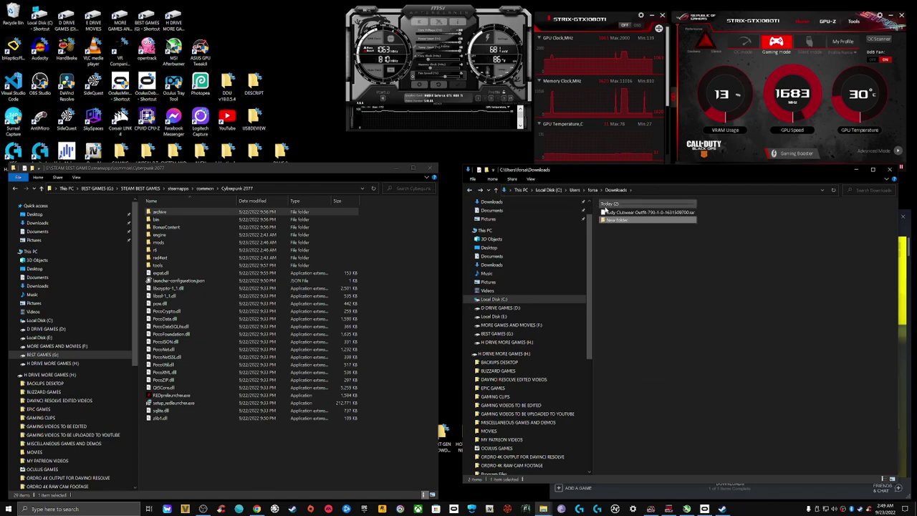
# Step: Move the Judy Clubwear Outfit rar into New folder and open that folder
pyautogui.click(628, 214)
pyautogui.moveTo(627, 213); pyautogui.dragTo(619, 219)
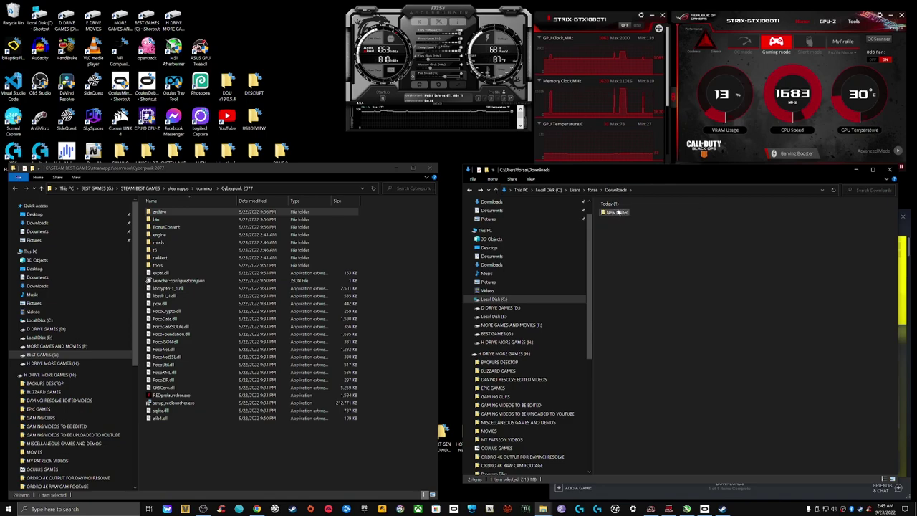
pyautogui.doubleClick(617, 213)
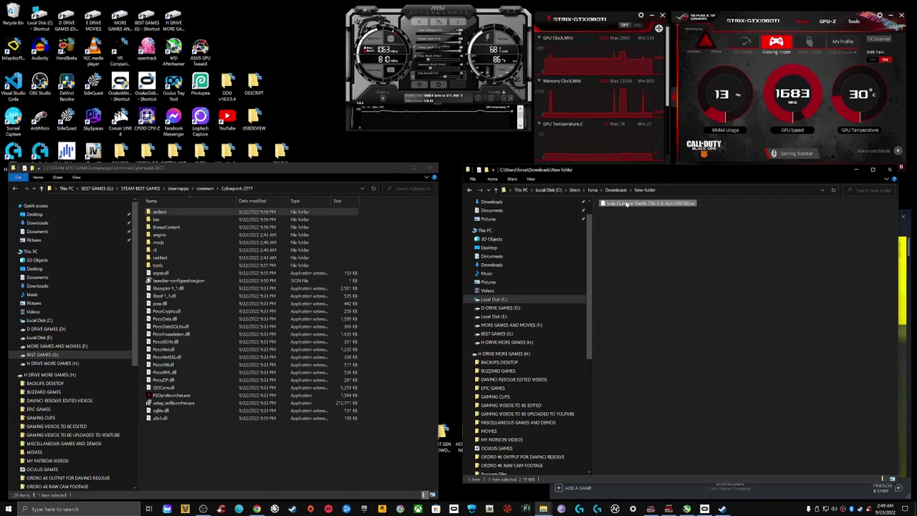
# Step: Extract the Judy Clubwear Outfit rar with 7-Zip into its current folder and delete the rar
pyautogui.rightClick(626, 204)
pyautogui.moveTo(645, 222)
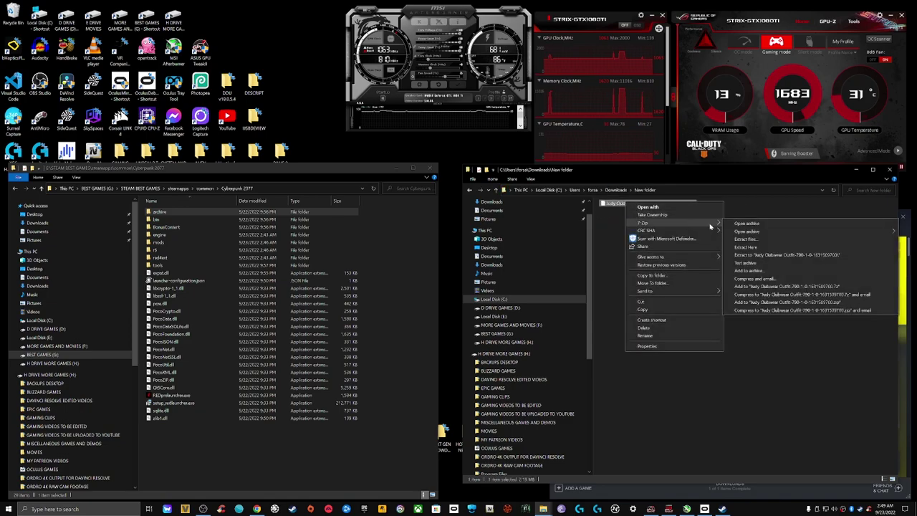
pyautogui.click(751, 246)
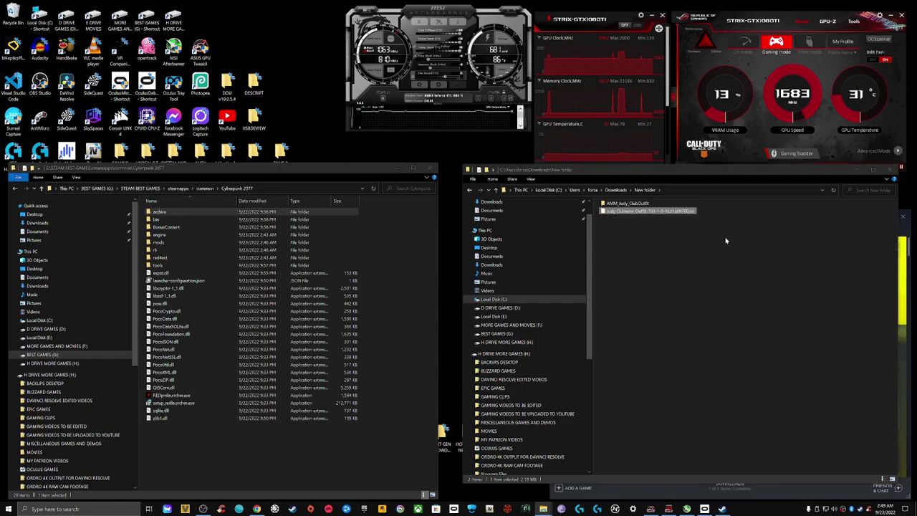
pyautogui.rightClick(664, 214)
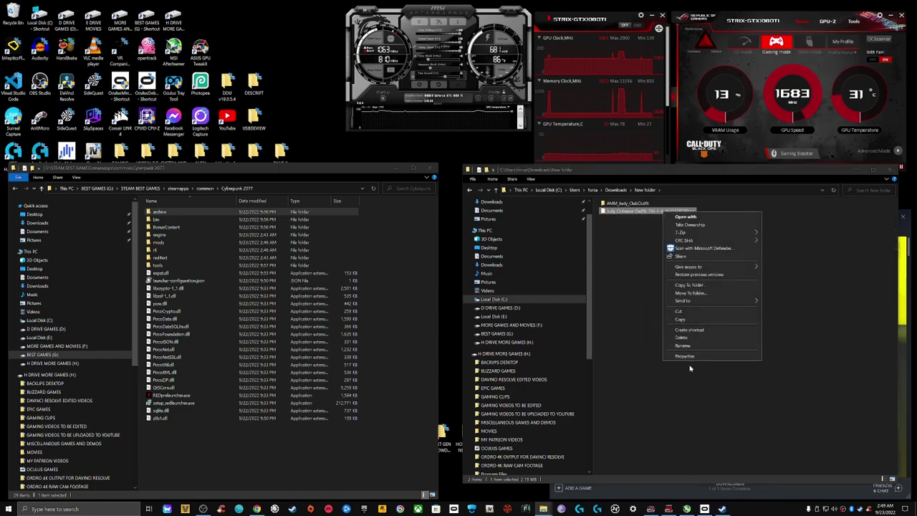
pyautogui.click(691, 338)
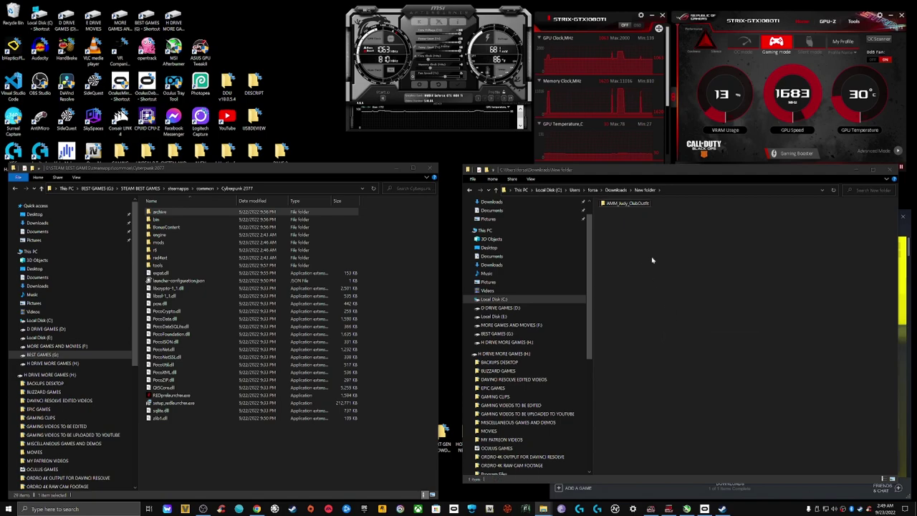
# Step: Examine the nested folders of AMM_Judy_ClubOutfit's bin folder down to Collabs, and return to the AMM_Judy_ClubOutfit folder
pyautogui.doubleClick(629, 204)
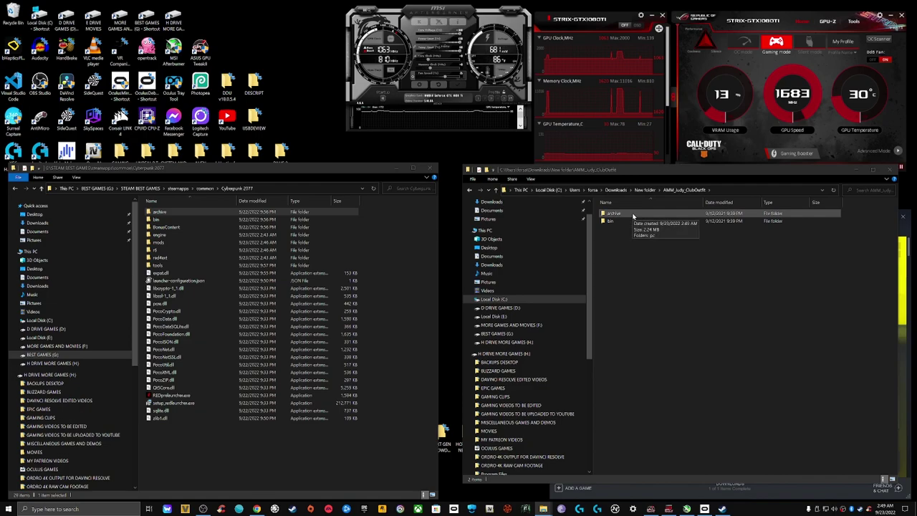
pyautogui.doubleClick(631, 223)
pyautogui.doubleClick(630, 213)
pyautogui.doubleClick(631, 214)
pyautogui.doubleClick(631, 213)
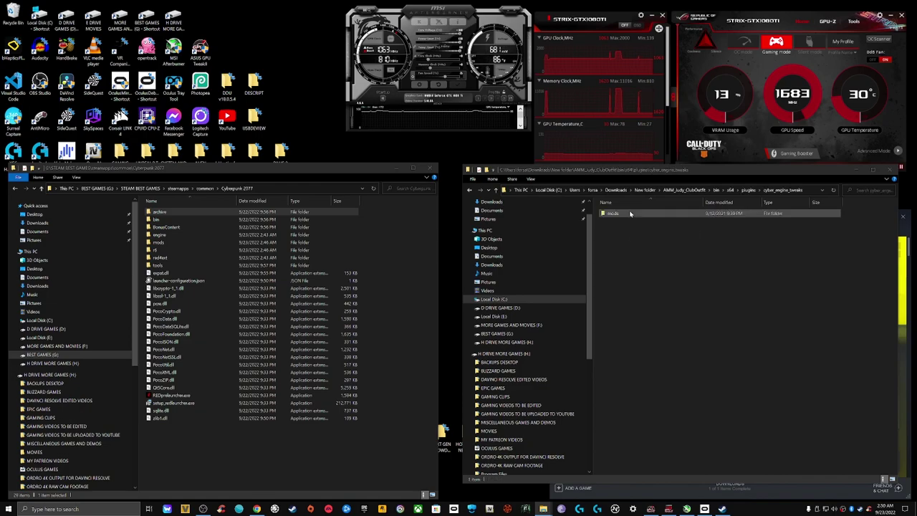
pyautogui.doubleClick(631, 214)
pyautogui.doubleClick(630, 213)
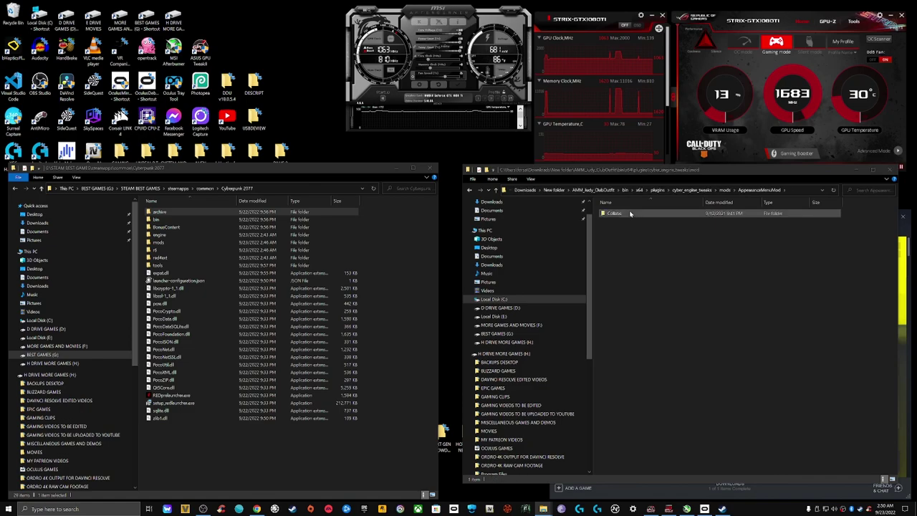
pyautogui.doubleClick(631, 213)
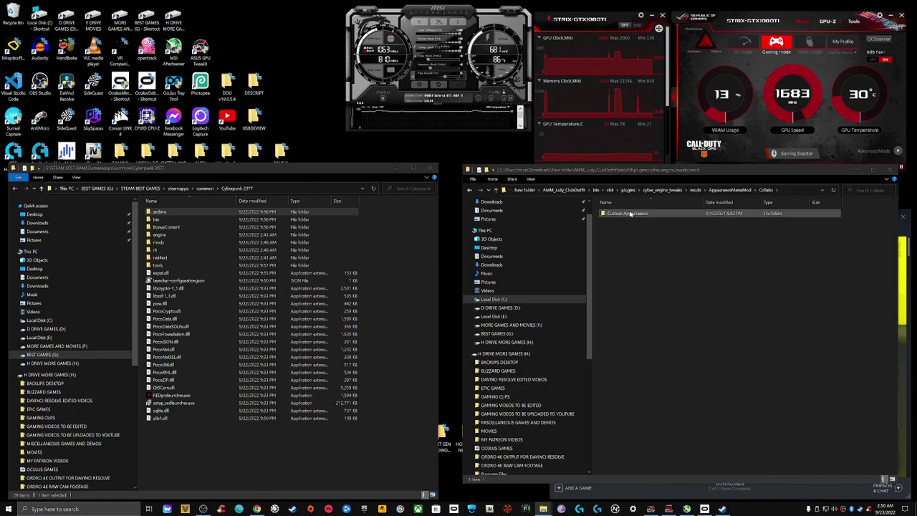
pyautogui.click(469, 190)
pyautogui.click(470, 190)
pyautogui.click(469, 191)
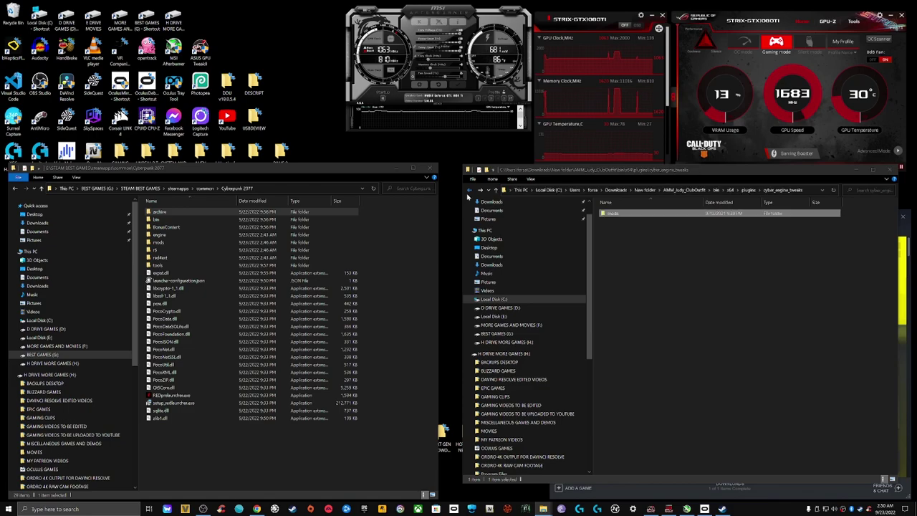
pyautogui.click(470, 191)
pyautogui.click(469, 191)
pyautogui.click(469, 190)
pyautogui.click(468, 191)
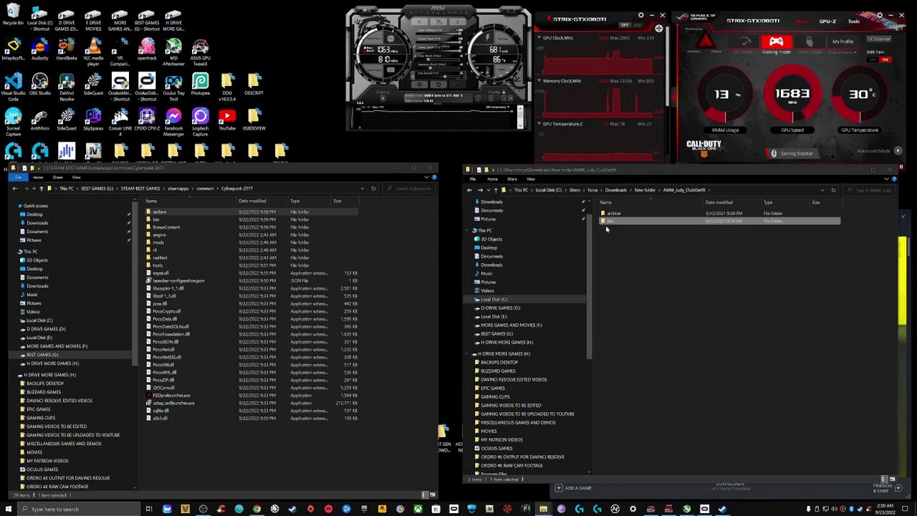
# Step: Copy the archive and bin folders from AMM_Judy_ClubOutfit into the main Cyberpunk 2077 game folder
pyautogui.press('Up')
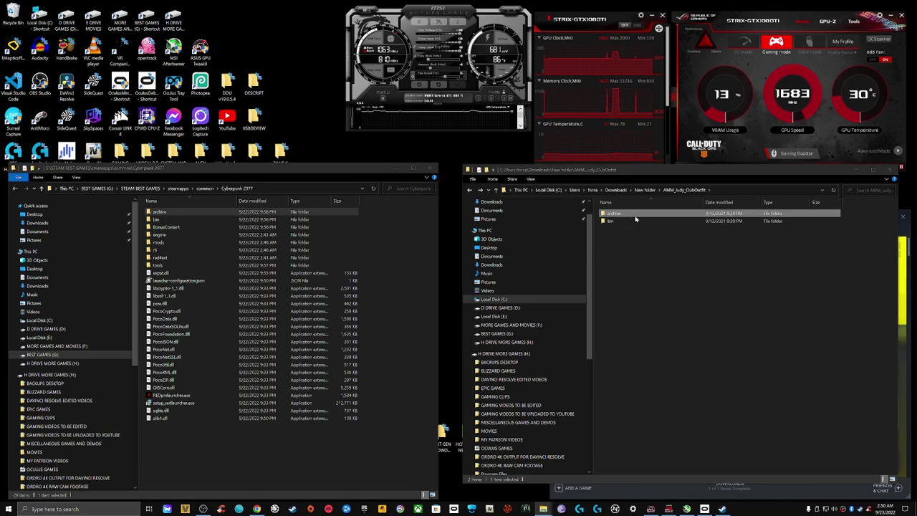
pyautogui.hotkey('ctrl', 'a')
pyautogui.moveTo(636, 218); pyautogui.dragTo(422, 257)
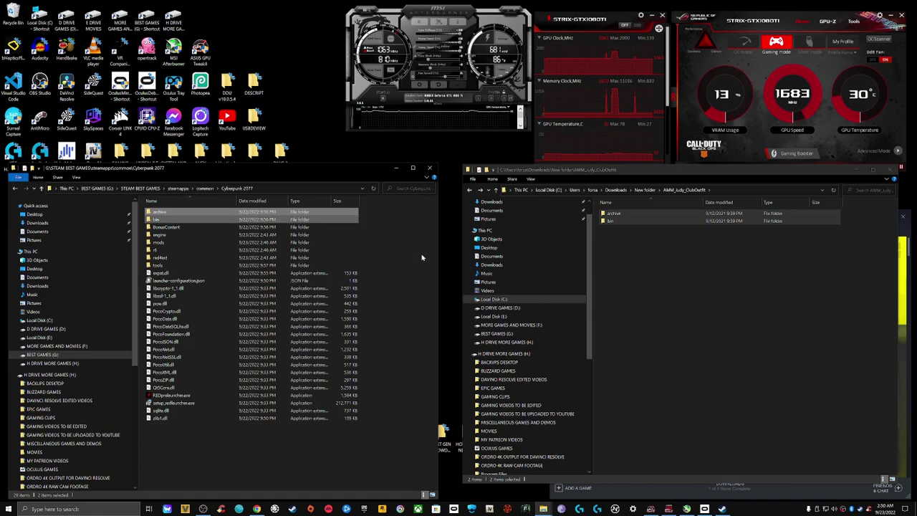
# Step: Delete the extracted AMM_Judy_ClubOutfit folder from New folder and return to Downloads
pyautogui.click(472, 191)
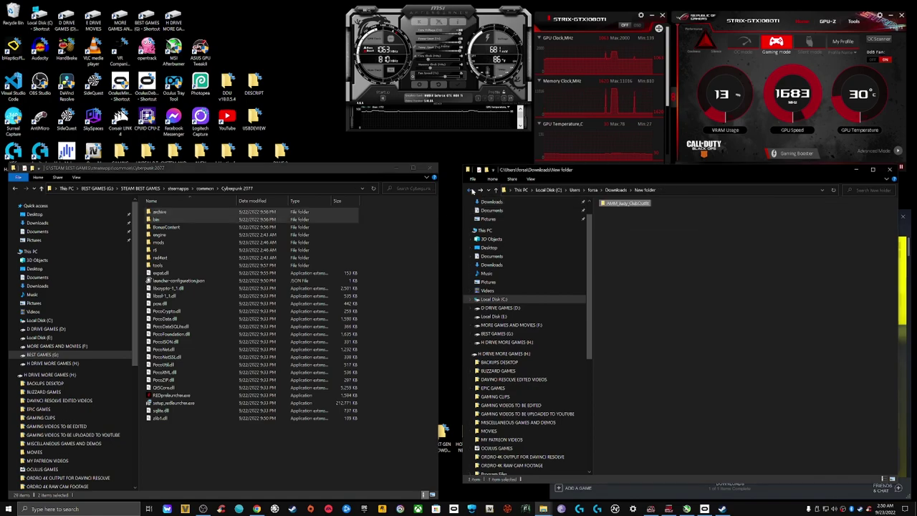
pyautogui.click(473, 191)
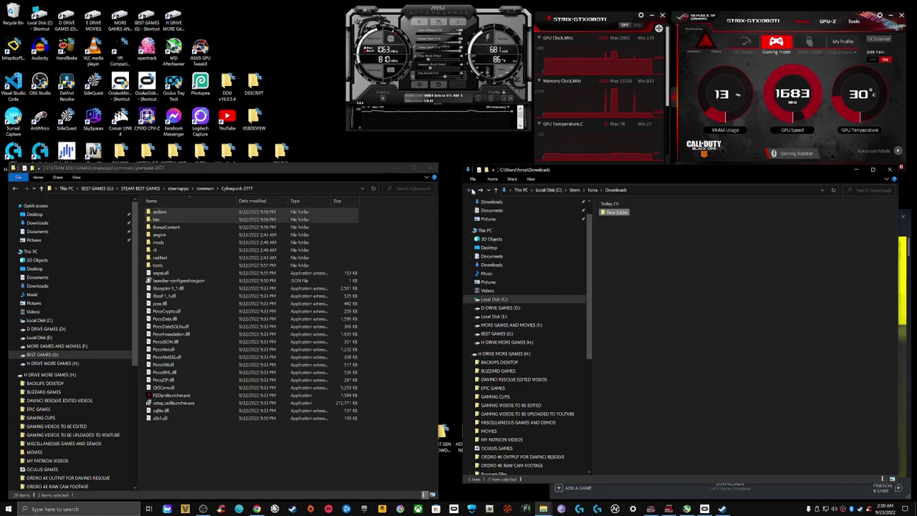
pyautogui.doubleClick(616, 212)
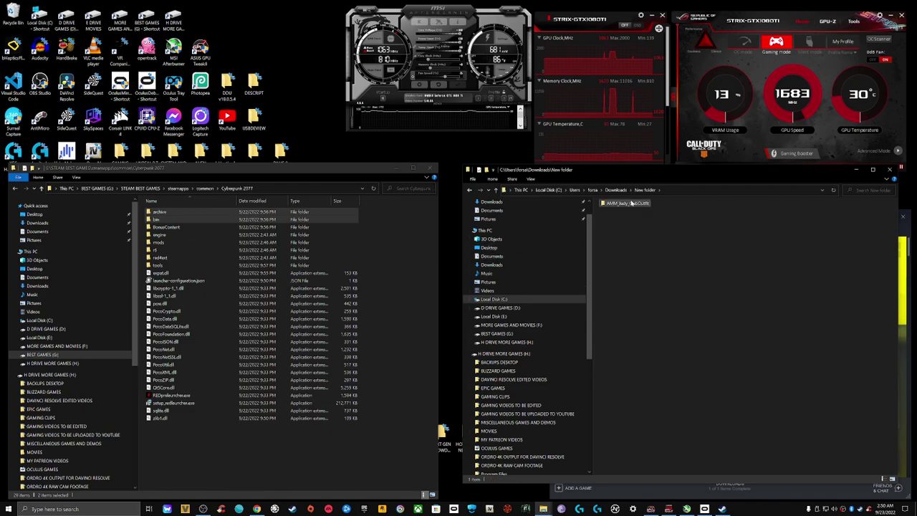
pyautogui.rightClick(632, 204)
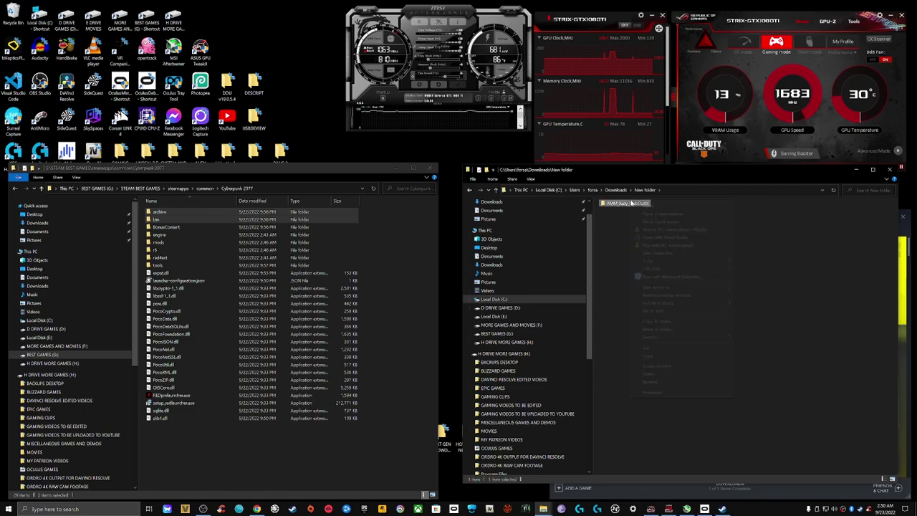
pyautogui.click(668, 373)
pyautogui.click(517, 204)
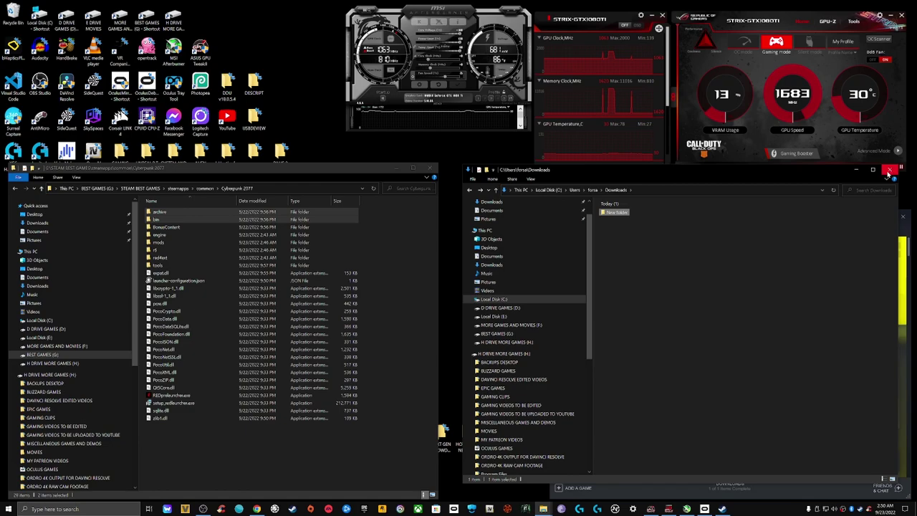
# Step: Minimize the Downloads window and open the desktop folder SOUTH CALIFORNIA BADLANDS beside the Cyberpunk 2077 folder window
pyautogui.click(857, 171)
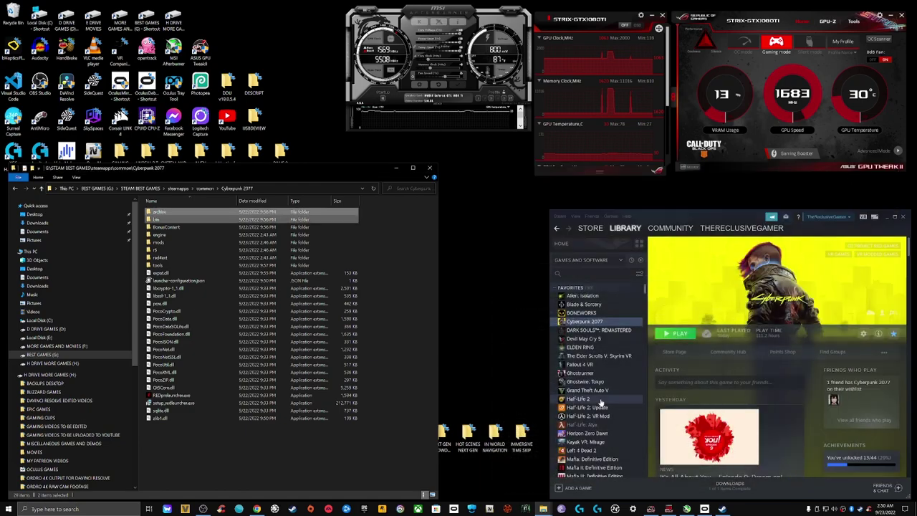
pyautogui.moveTo(331, 172); pyautogui.dragTo(249, 174)
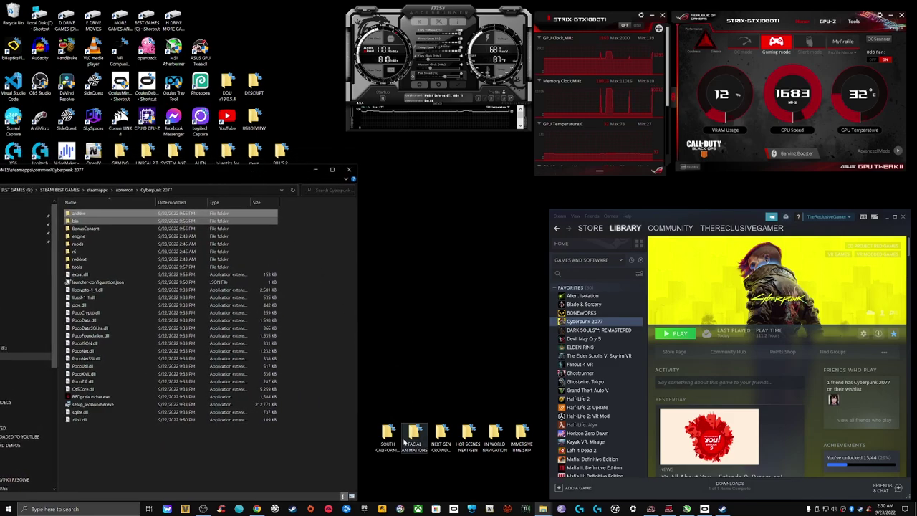
pyautogui.moveTo(387, 430); pyautogui.dragTo(441, 264)
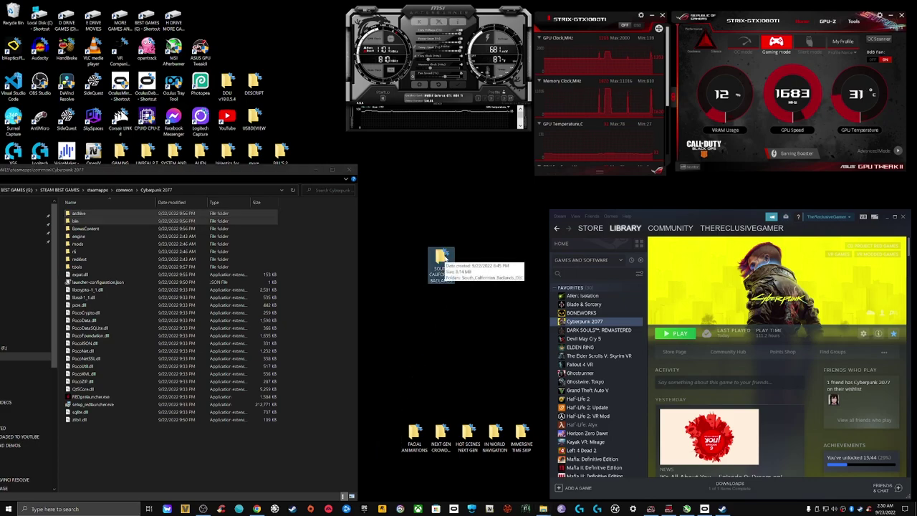
pyautogui.doubleClick(441, 257)
pyautogui.moveTo(289, 5); pyautogui.dragTo(679, 147)
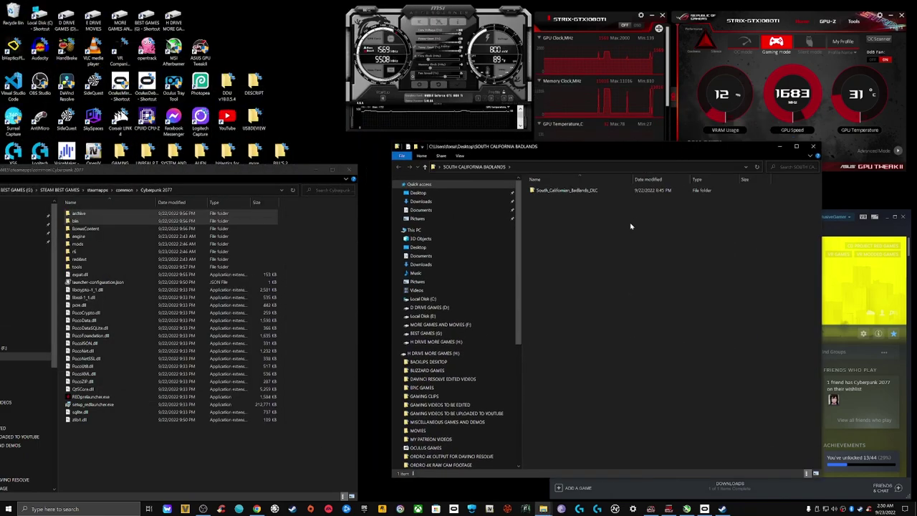
pyautogui.doubleClick(578, 192)
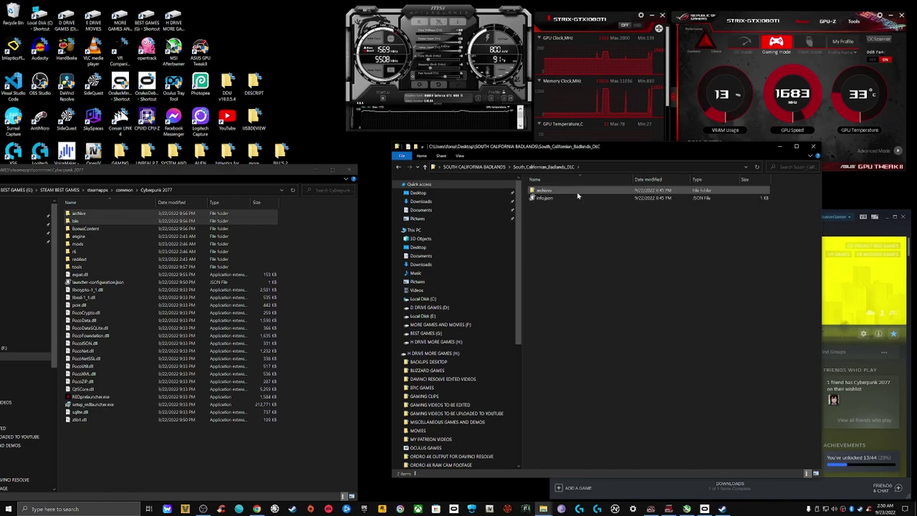
pyautogui.click(400, 168)
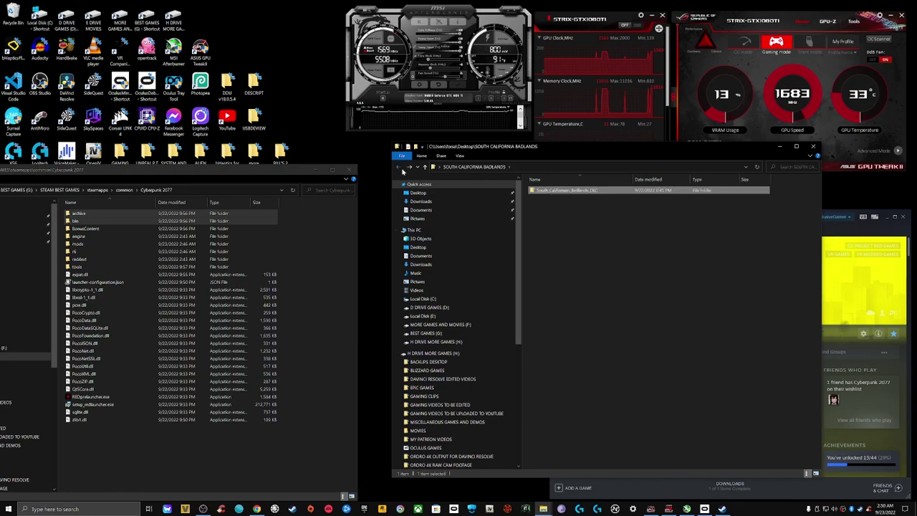
# Step: Copy the South_Californian_Badlands_DLC folder into the game's mods folder, close the source window and return to the main Cyberpunk 2077 folder
pyautogui.doubleClick(125, 245)
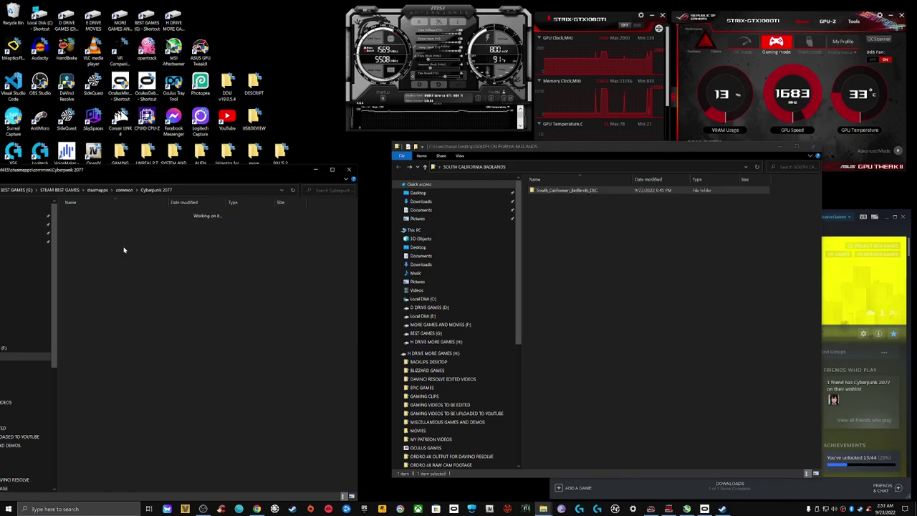
pyautogui.moveTo(566, 190); pyautogui.dragTo(270, 318)
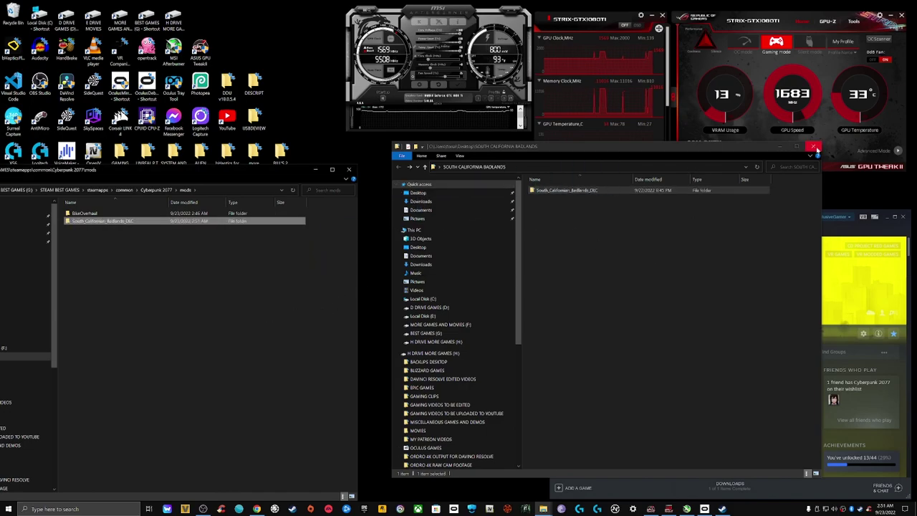
pyautogui.click(812, 146)
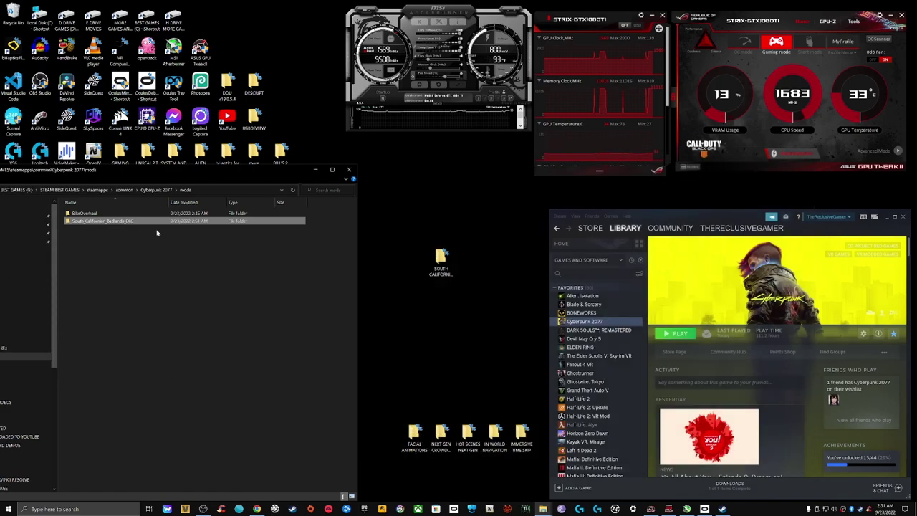
pyautogui.click(155, 190)
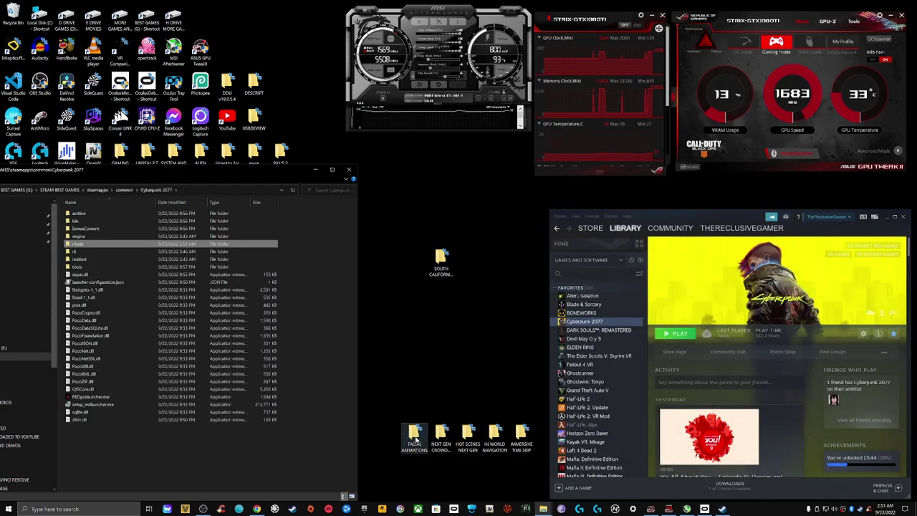
# Step: Set the FACIAL ANIMATIONS folder apart on the desktop and open its FACIAL EXPRESSION SCENERIOS PACK subfolder
pyautogui.moveTo(418, 439); pyautogui.dragTo(489, 265)
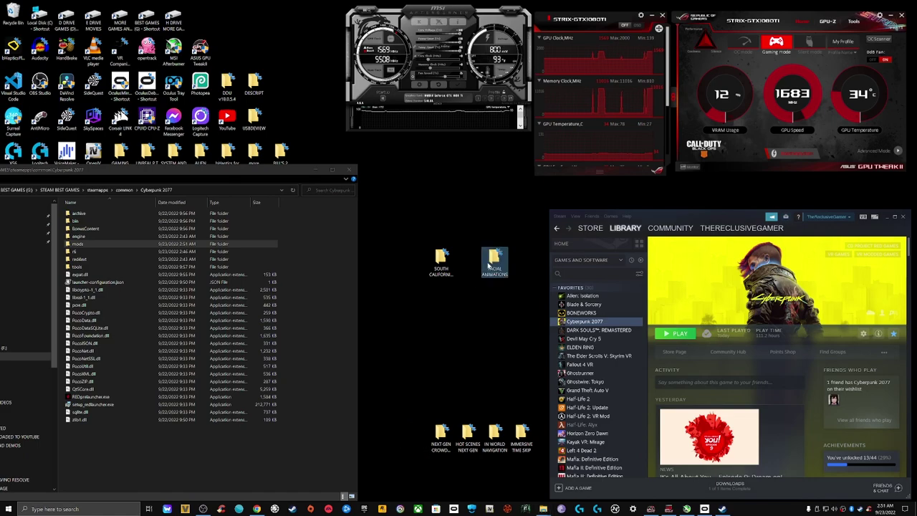
pyautogui.doubleClick(494, 263)
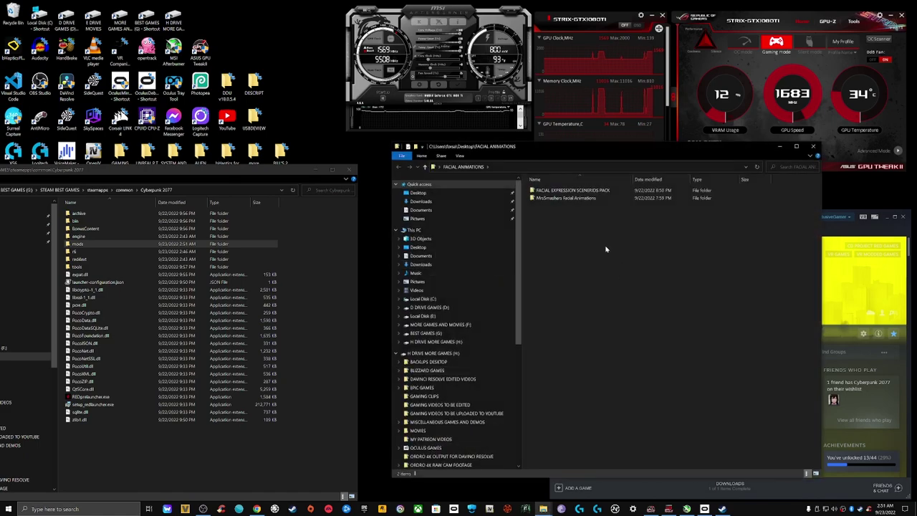
pyautogui.doubleClick(606, 190)
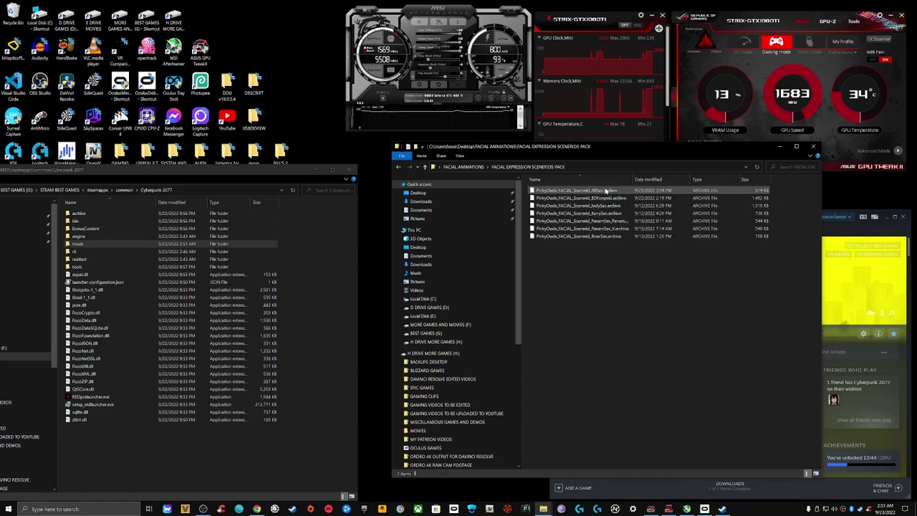
# Step: Copy all PinkyDude_FACIAL archive files from the FACIAL EXPRESSION SCENERIOS PACK into the game's archive\pc\mod folder
pyautogui.doubleClick(122, 216)
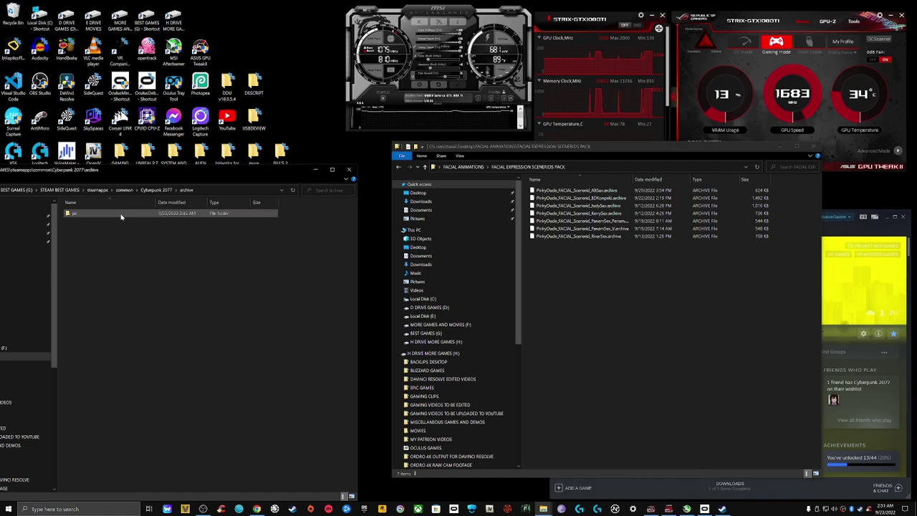
pyautogui.doubleClick(122, 214)
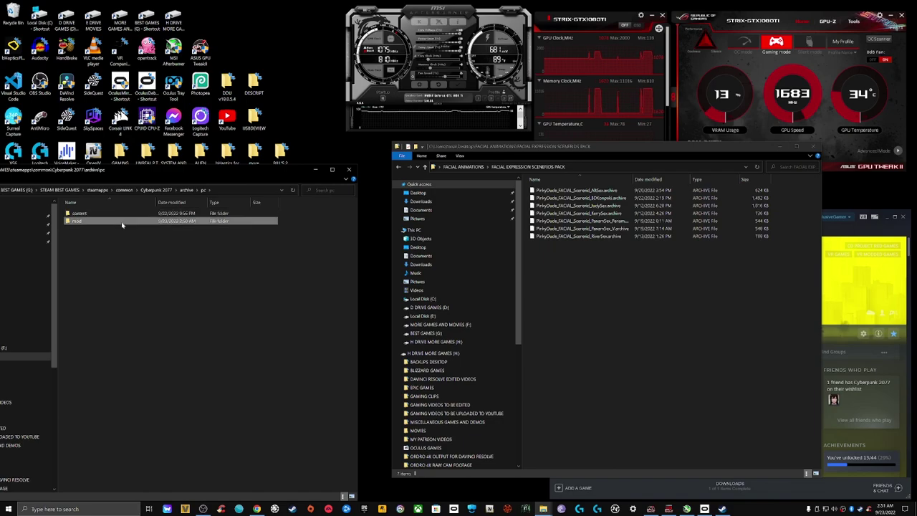
pyautogui.doubleClick(121, 222)
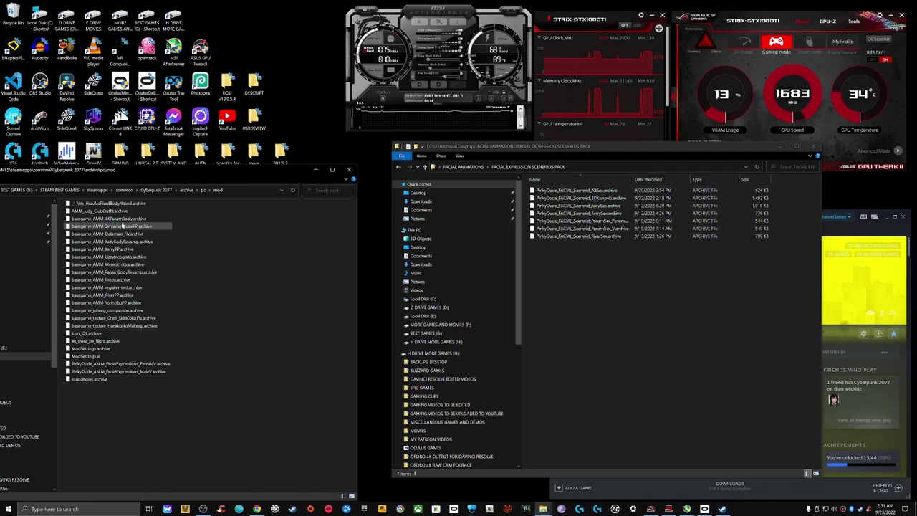
pyautogui.click(640, 192)
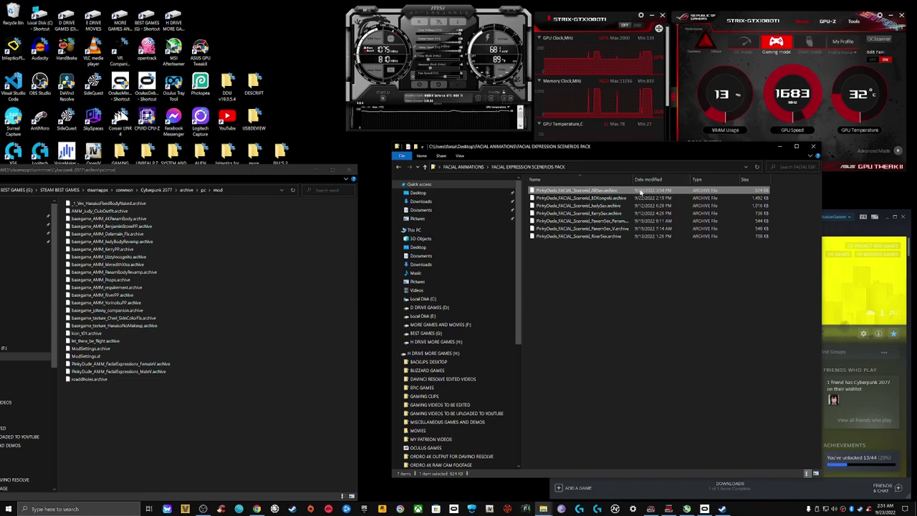
pyautogui.hotkey('ctrl', 'a')
pyautogui.moveTo(649, 206); pyautogui.dragTo(249, 391)
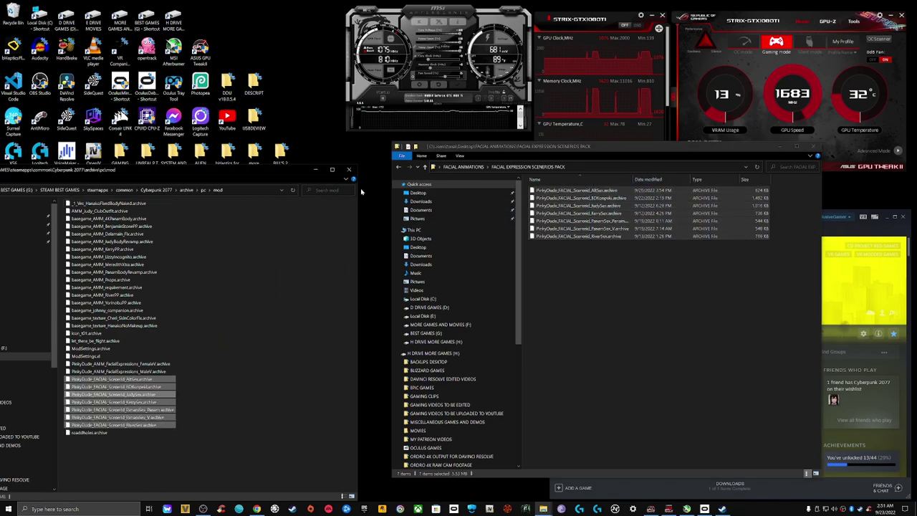
# Step: Copy all MrsSmasher_FacialAnim archive files from the MrsSmashers Facial Animations folder into the game's archive\pc\mod folder and close the source window
pyautogui.click(404, 168)
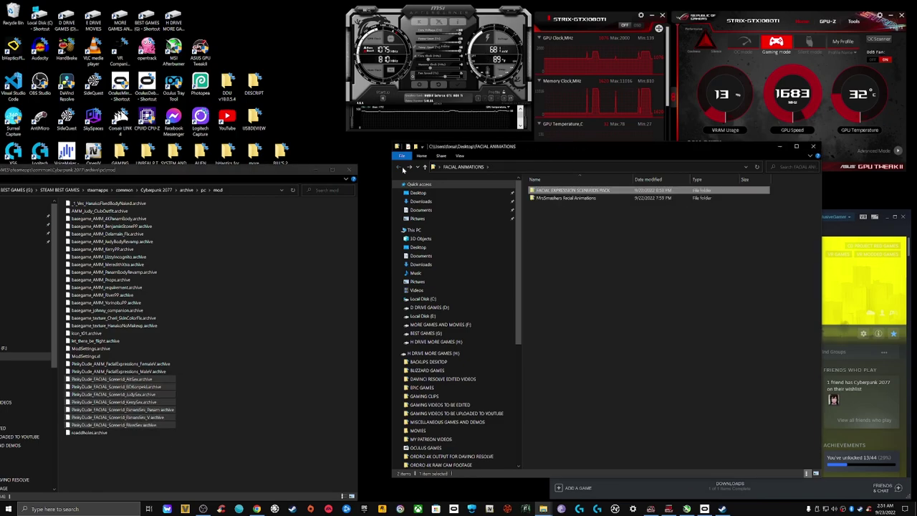
pyautogui.doubleClick(589, 203)
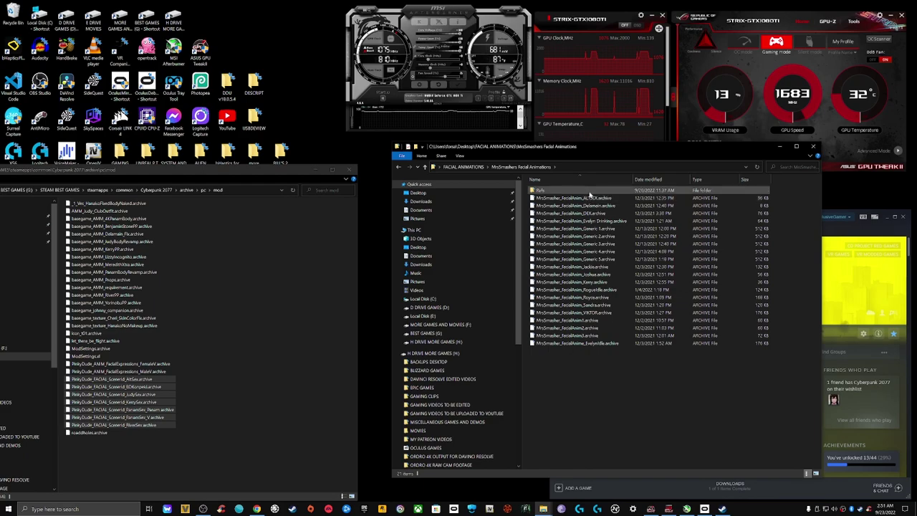
pyautogui.click(591, 198)
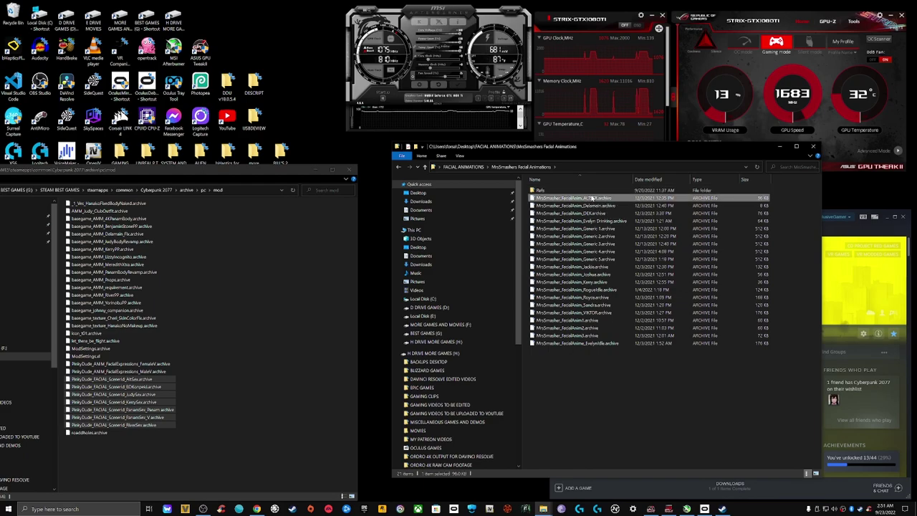
pyautogui.hotkey('shift', 'Down')
pyautogui.hotkey('shift', 'Down')
pyautogui.hotkey('shift', 'Down')
pyautogui.hotkey('shift', 'Down')
pyautogui.hotkey('shift', 'Down')
pyautogui.hotkey('shift', 'Down')
pyautogui.hotkey('shift', 'Down')
pyautogui.hotkey('shift', 'Down')
pyautogui.hotkey('shift', 'Down')
pyautogui.hotkey('shift', 'Down')
pyautogui.hotkey('shift', 'Down')
pyautogui.hotkey('shift', 'Down')
pyautogui.hotkey('shift', 'Down')
pyautogui.hotkey('shift', 'Down')
pyautogui.hotkey('shift', 'Down')
pyautogui.hotkey('shift', 'Down')
pyautogui.hotkey('shift', 'Down')
pyautogui.hotkey('shift', 'Down')
pyautogui.hotkey('shift', 'Down')
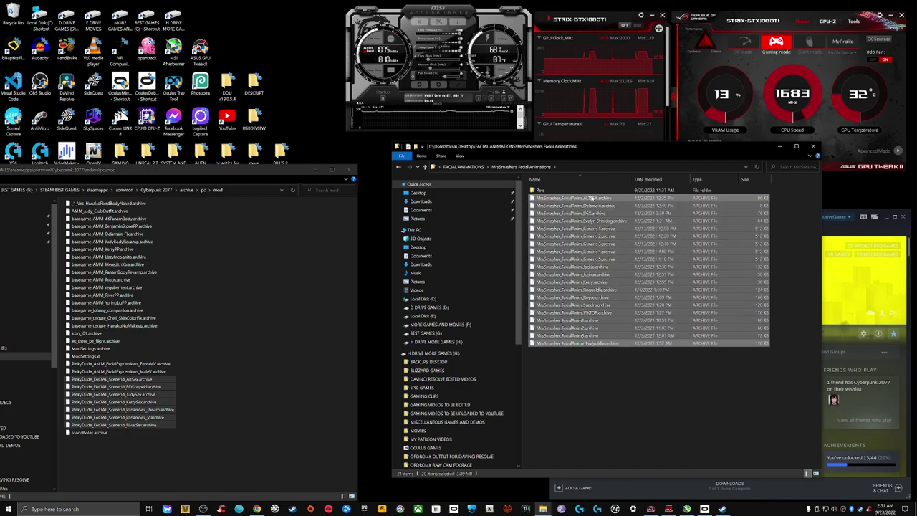
pyautogui.moveTo(633, 277); pyautogui.dragTo(315, 383)
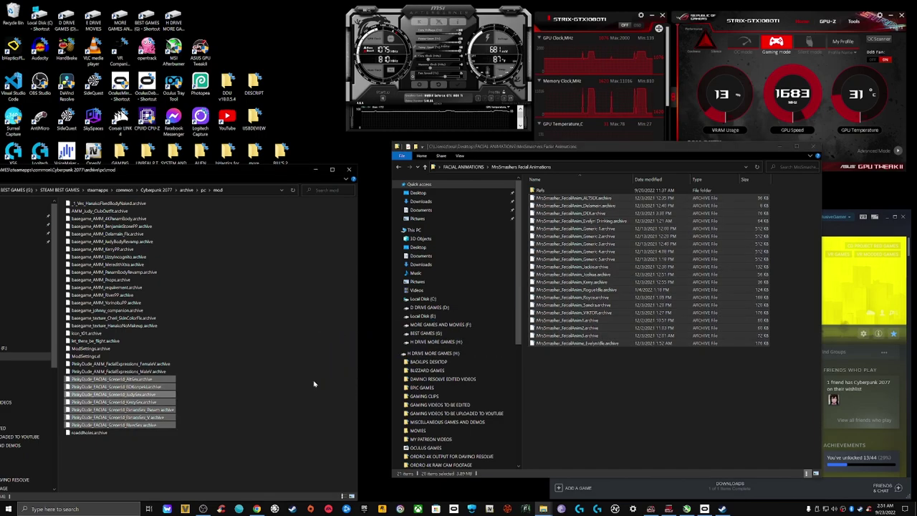
pyautogui.click(398, 169)
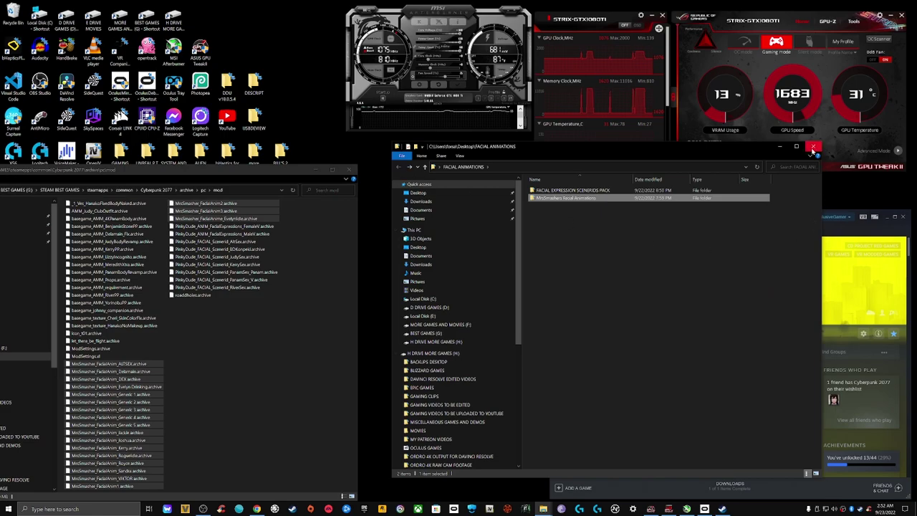
pyautogui.click(813, 147)
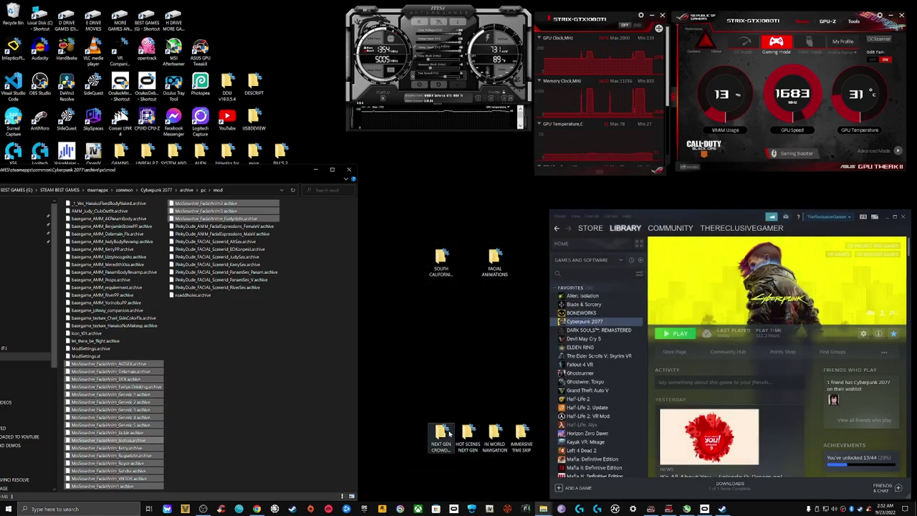
# Step: Set the NEXT GEN CROWD and HOT SCENES NEXT GEN desktop folders apart, open HOT SCENES NEXT GEN and return to the main Cyberpunk 2077 folder
pyautogui.moveTo(440, 441); pyautogui.dragTo(409, 355)
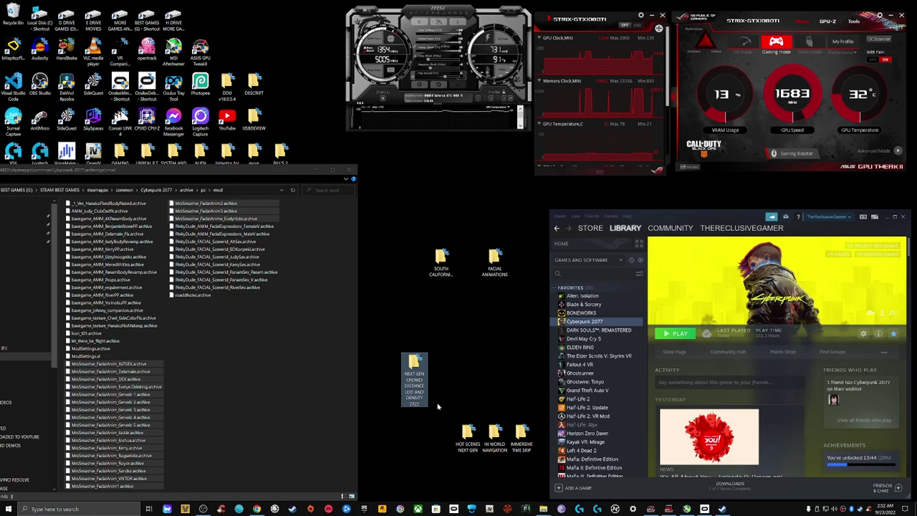
pyautogui.moveTo(467, 434); pyautogui.dragTo(448, 369)
pyautogui.doubleClick(444, 367)
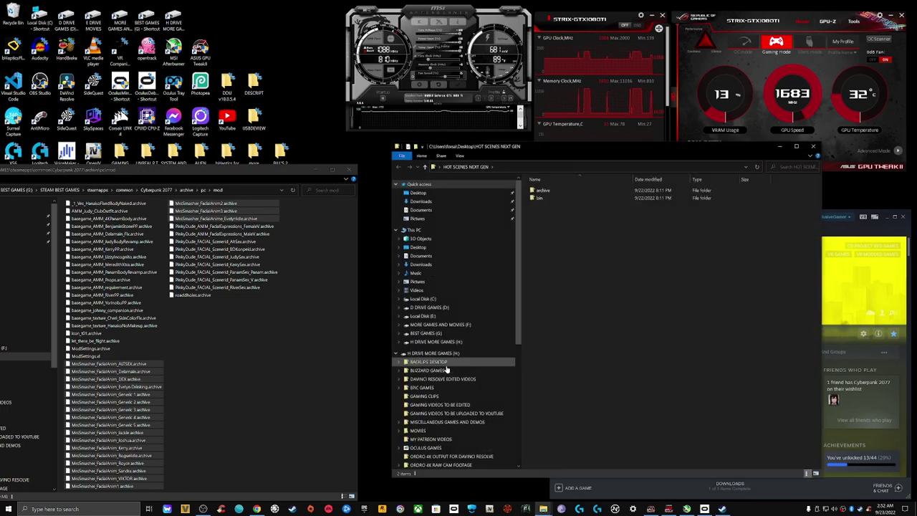
pyautogui.click(158, 190)
# Step: Copy the archive and bin folders from HOT SCENES NEXT GEN into the Cyberpunk 2077 folder and close the source window
pyautogui.click(559, 193)
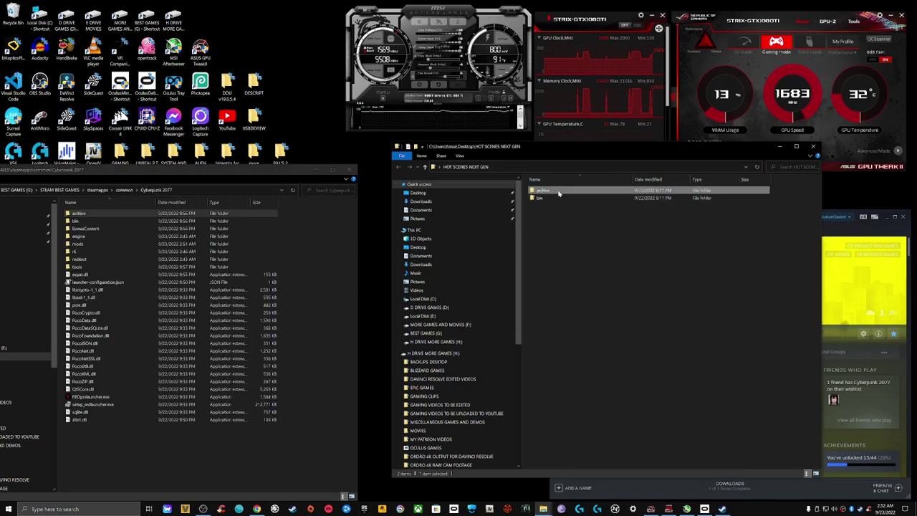
pyautogui.hotkey('ctrl', 'a')
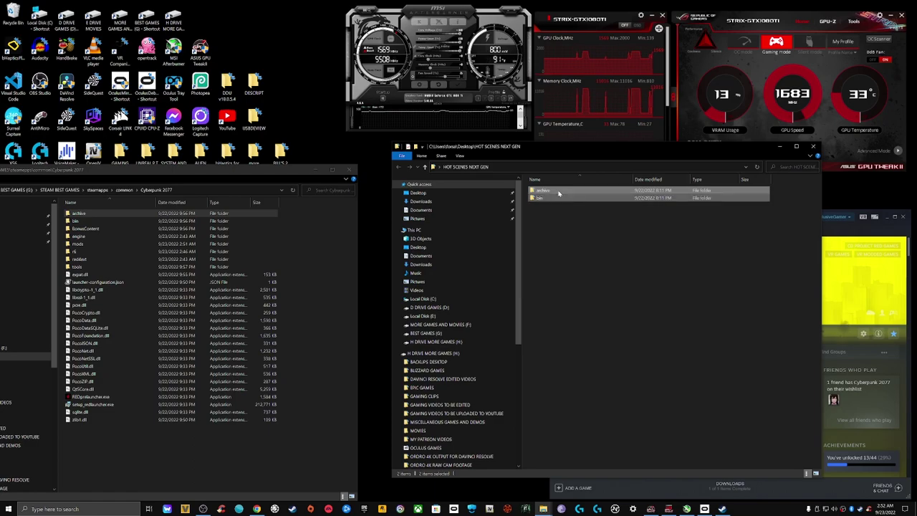
pyautogui.moveTo(592, 193); pyautogui.dragTo(334, 316)
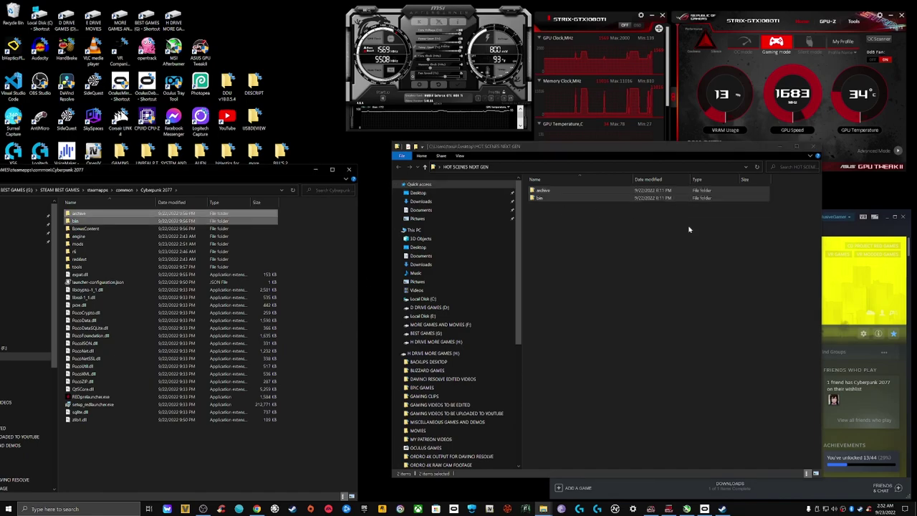
pyautogui.click(813, 147)
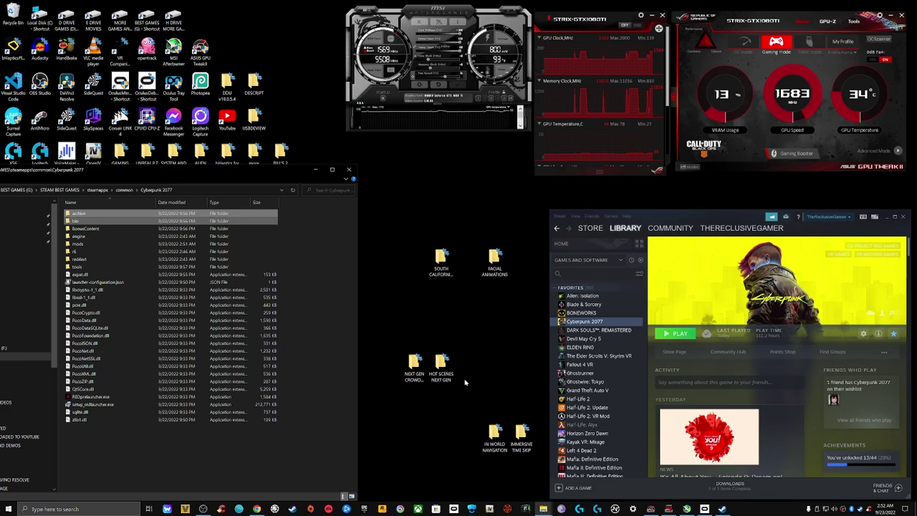
# Step: Group HOT SCENES NEXT GEN and SOUTH CALIFORNIA BADLANDS next to FACIAL ANIMATIONS on the desktop, with the NEXT GEN CROWD folder set apart above them
pyautogui.click(463, 345)
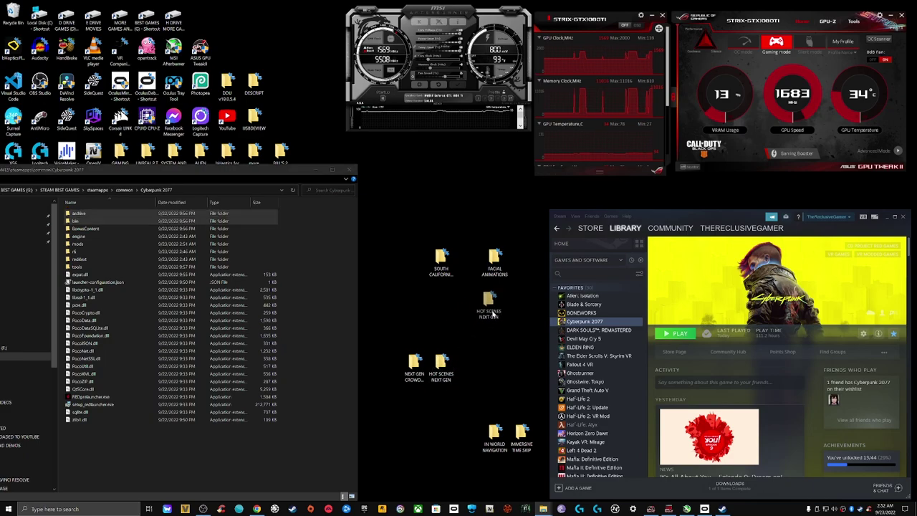
pyautogui.moveTo(492, 314); pyautogui.dragTo(493, 312)
pyautogui.moveTo(415, 365); pyautogui.dragTo(462, 164)
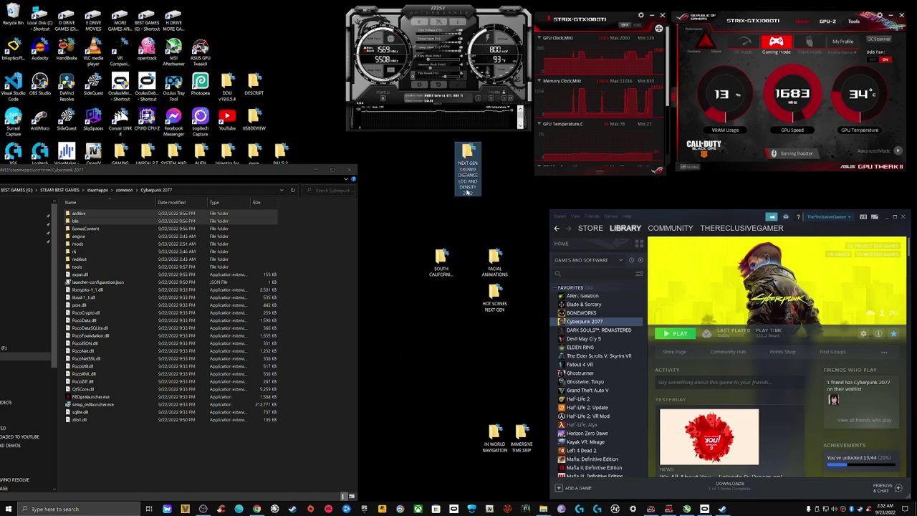
pyautogui.moveTo(449, 265); pyautogui.dragTo(475, 265)
# Step: Copy the archive, r6 and red4ext folders from IN WORLD NAVIGATION into the Cyberpunk 2077 folder, then group the source folder with the other finished mods
pyautogui.moveTo(498, 438); pyautogui.dragTo(450, 398)
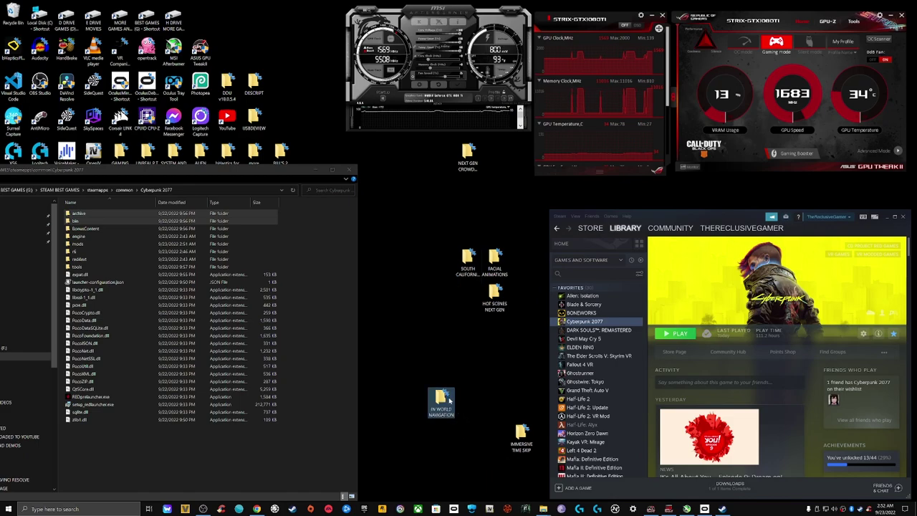
pyautogui.doubleClick(449, 400)
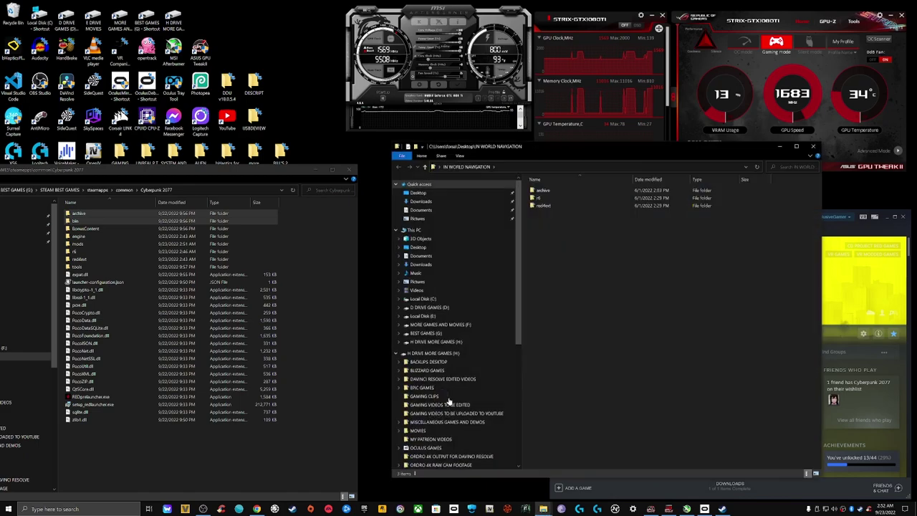
pyautogui.click(570, 192)
pyautogui.hotkey('ctrl', 'a')
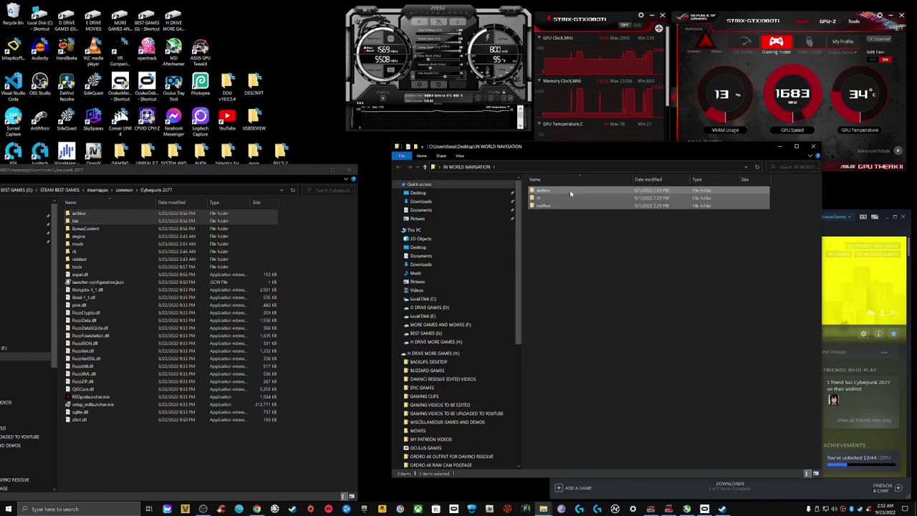
pyautogui.moveTo(571, 192); pyautogui.dragTo(337, 296)
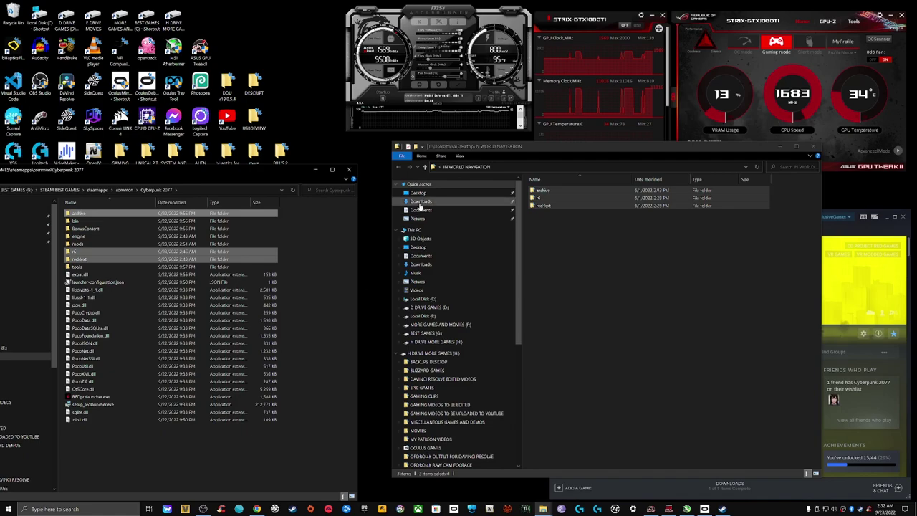
pyautogui.click(815, 145)
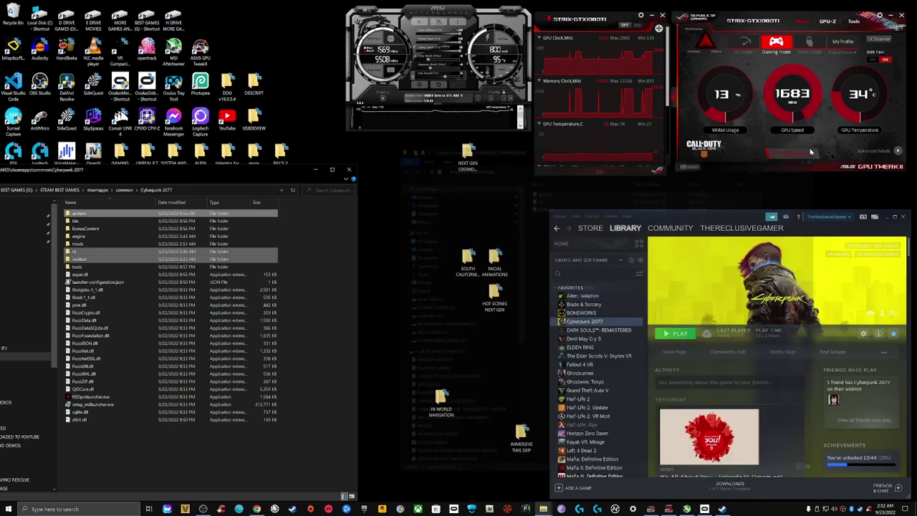
pyautogui.moveTo(448, 415); pyautogui.dragTo(474, 312)
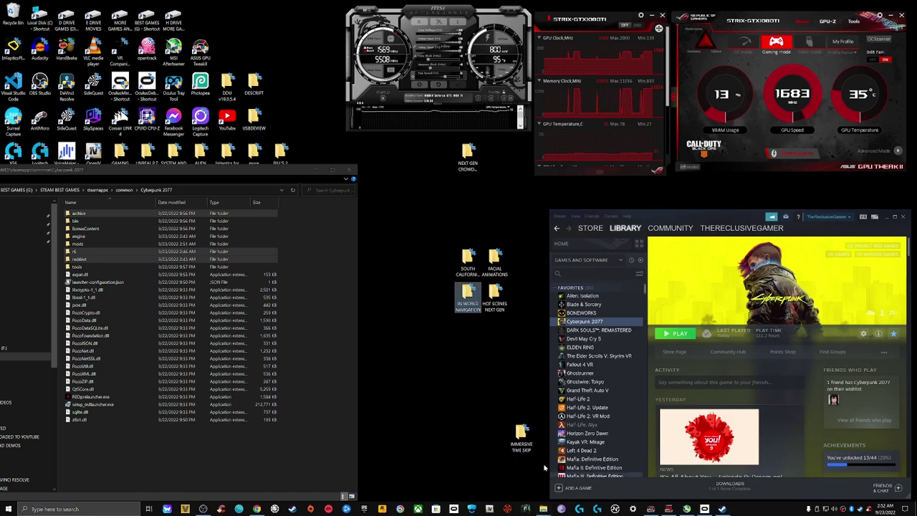
# Step: Move IMMERSIVE TIME SKIP below the grouped desktop folders, copy its r6 folder into the Cyberpunk 2077 folder and close the source window
pyautogui.moveTo(527, 438); pyautogui.dragTo(471, 313)
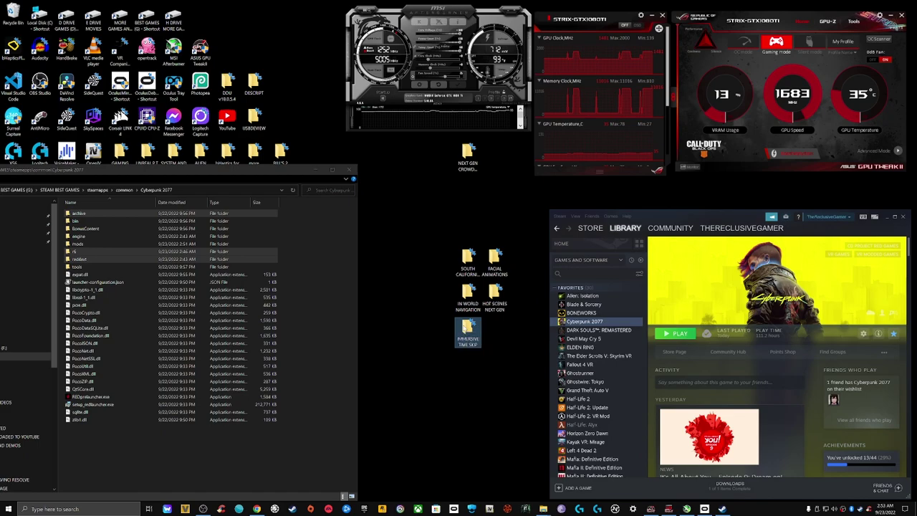
pyautogui.doubleClick(465, 330)
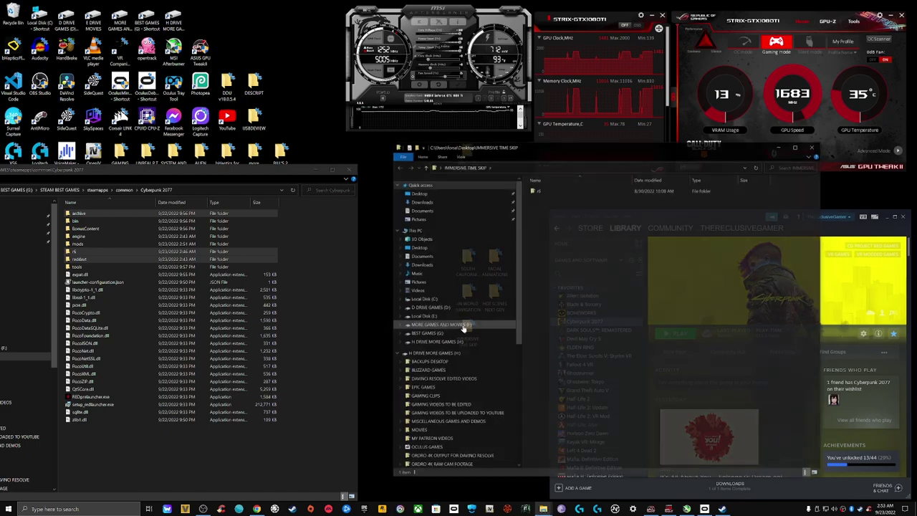
pyautogui.click(614, 190)
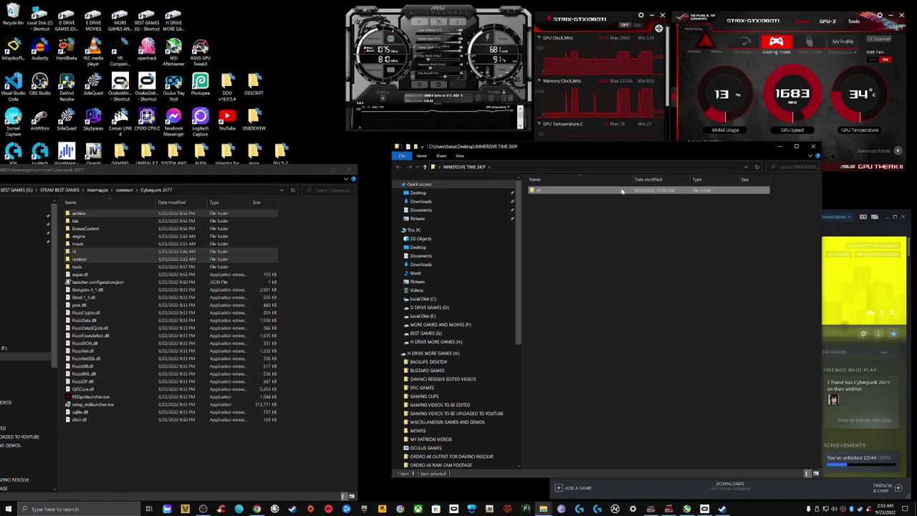
pyautogui.moveTo(614, 190); pyautogui.dragTo(341, 290)
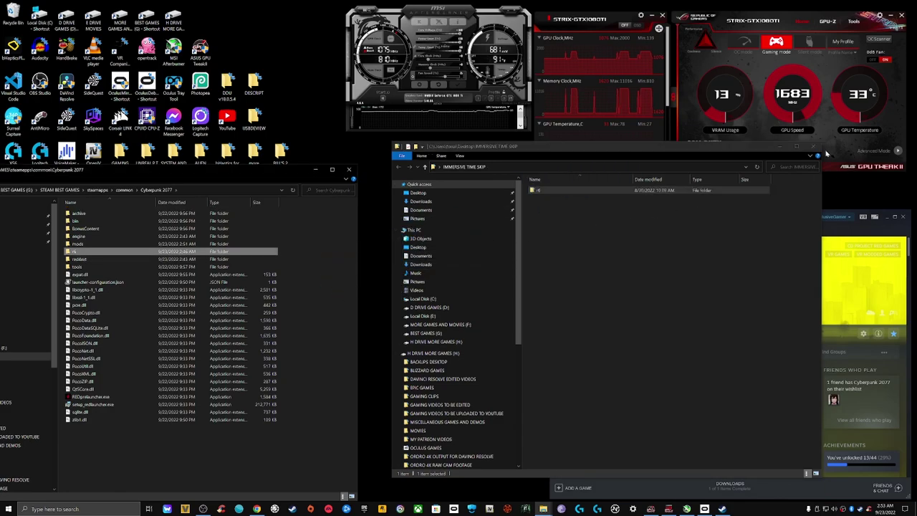
pyautogui.click(815, 147)
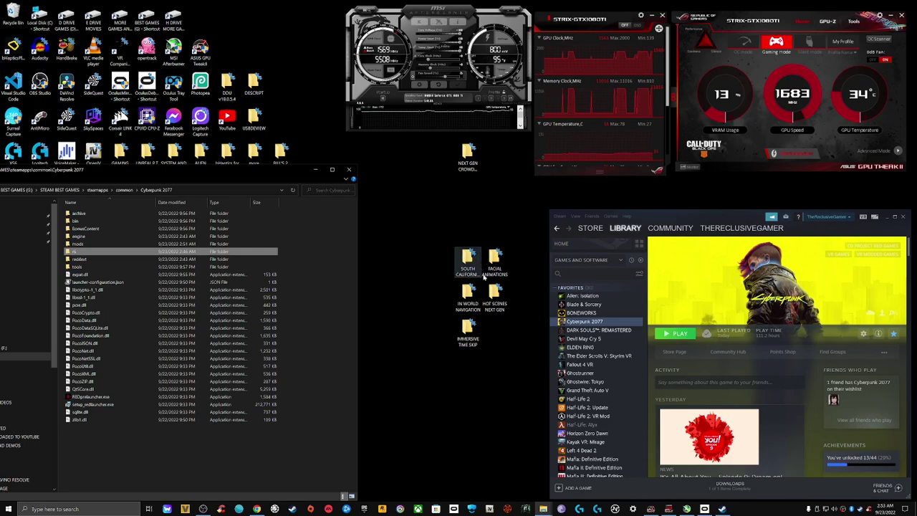
# Step: Open CYBERPUNK 2077 MODS inside ULTIMATE VR MODS AND GAMES on the H drive and move its window clear of the desktop mod folders
pyautogui.doubleClick(174, 21)
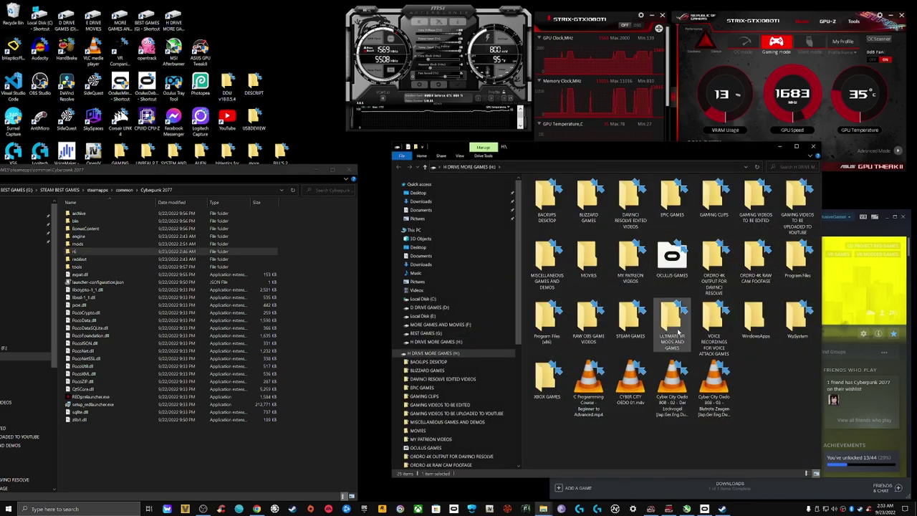
pyautogui.doubleClick(678, 333)
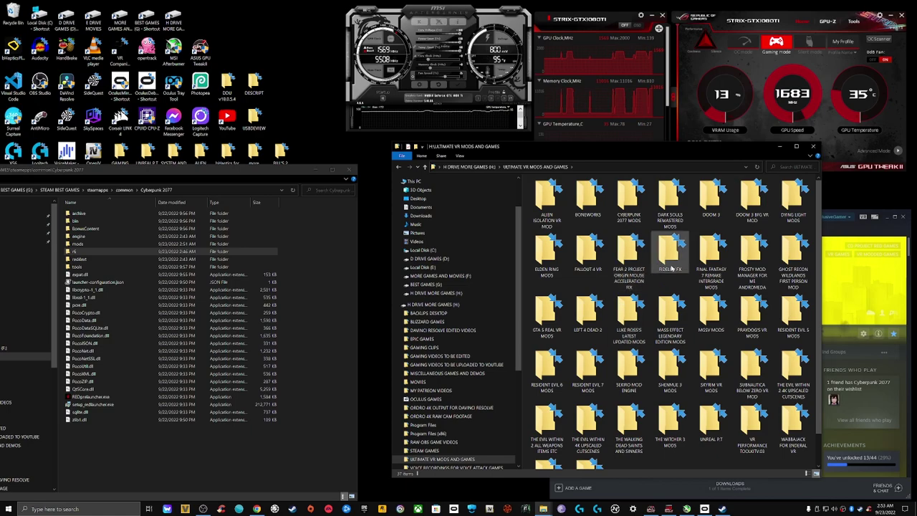
pyautogui.doubleClick(630, 195)
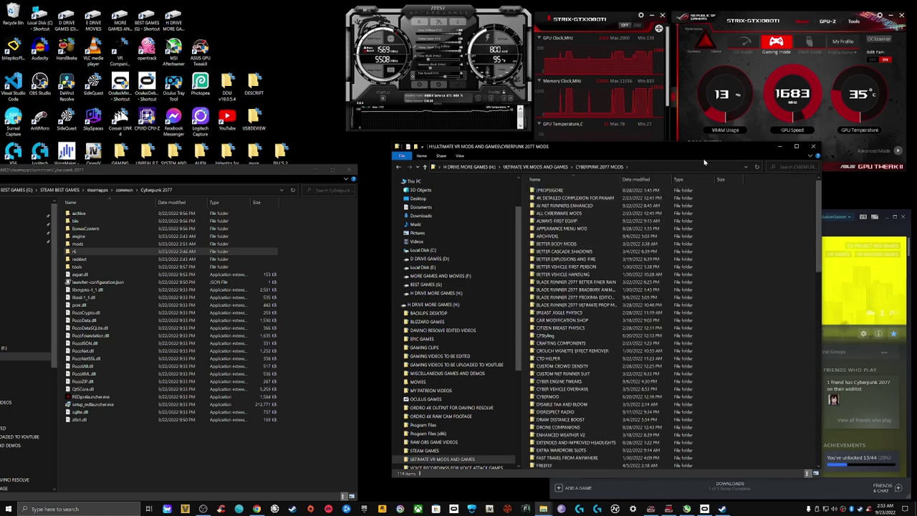
pyautogui.moveTo(648, 150); pyautogui.dragTo(800, 158)
pyautogui.scroll(-1, 799, 215)
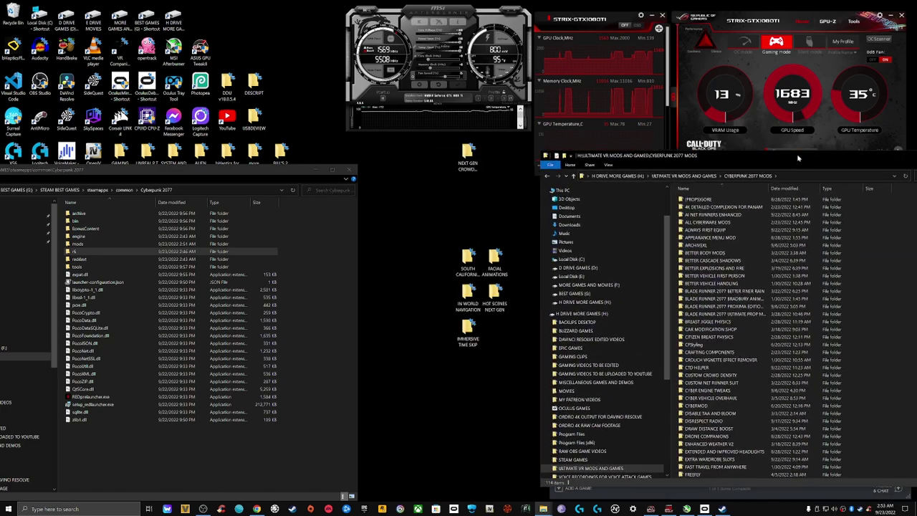
pyautogui.scroll(-5, 731, 382)
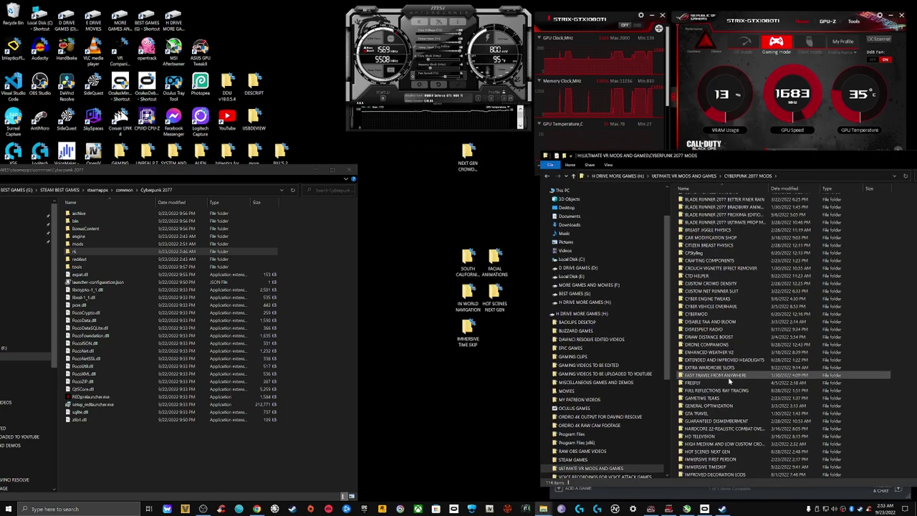
pyautogui.scroll(-3, 731, 358)
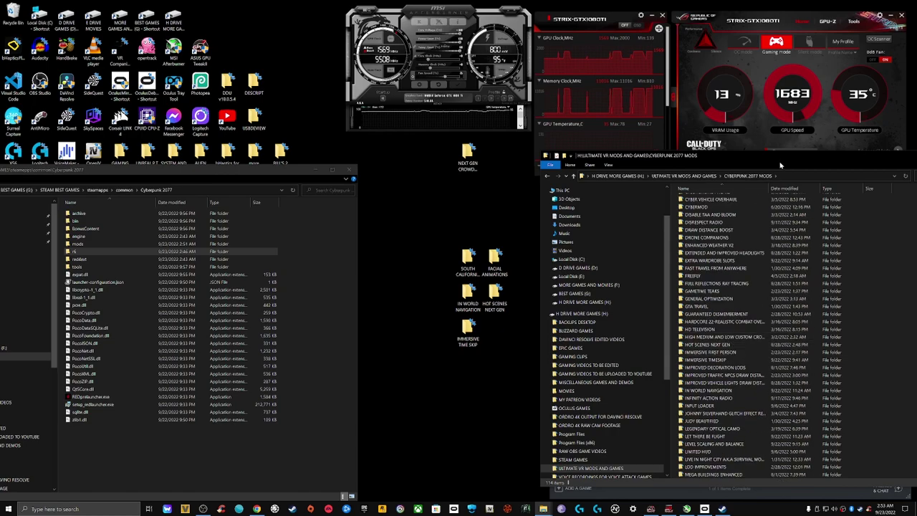
pyautogui.moveTo(754, 161)
pyautogui.mouseDown()
pyautogui.moveTo(728, 162)
pyautogui.moveTo(738, 162)
pyautogui.mouseUp()
# Step: Copy the NEXT GEN CROWD, FACIAL ANIMATIONS and SOUTH CALIFORNIA BADLANDS desktop folders into CYBERPUNK 2077 MODS on the H drive
pyautogui.moveTo(466, 154); pyautogui.dragTo(897, 337)
pyautogui.moveTo(496, 266); pyautogui.dragTo(916, 380)
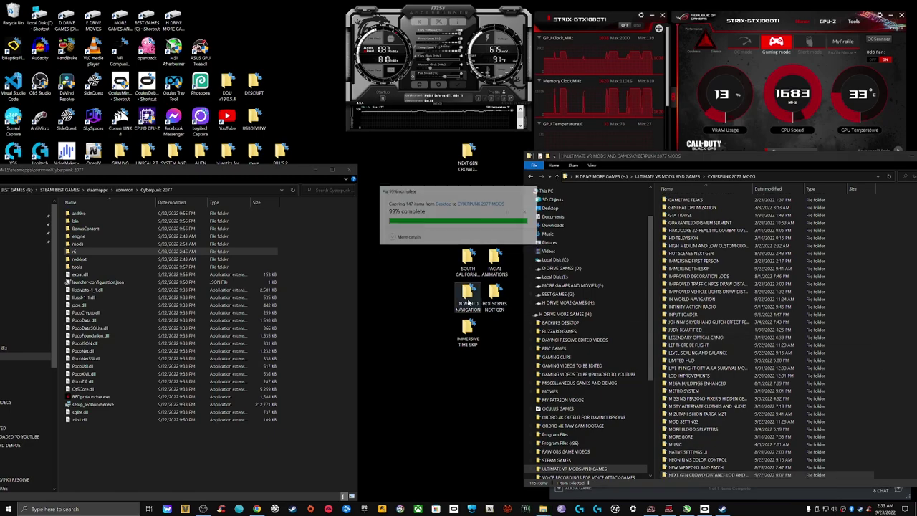
pyautogui.moveTo(469, 266); pyautogui.dragTo(907, 408)
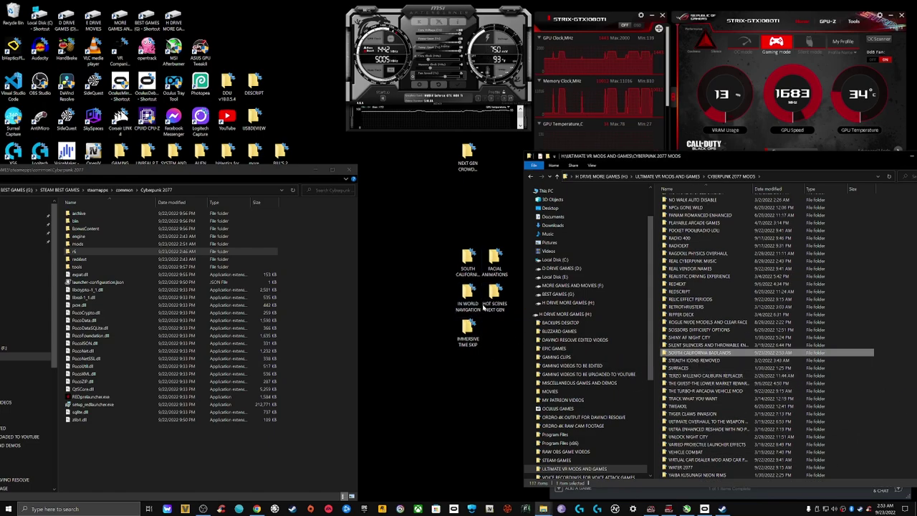
# Step: Copy HOT SCENES NEXT GEN, IN WORLD NAVIGATION and IMMERSIVE TIME SKIP into CYBERPUNK 2077 MODS, replacing files with the same names
pyautogui.moveTo(495, 294); pyautogui.dragTo(905, 412)
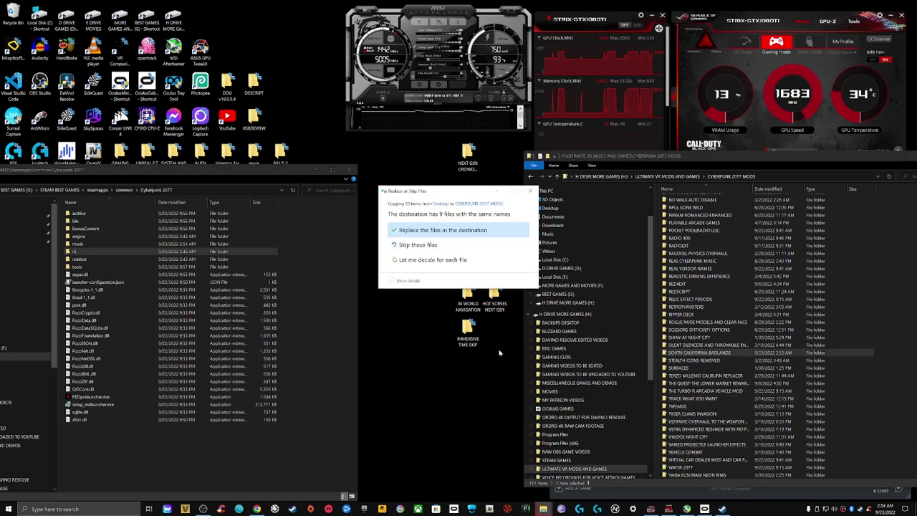
pyautogui.click(449, 231)
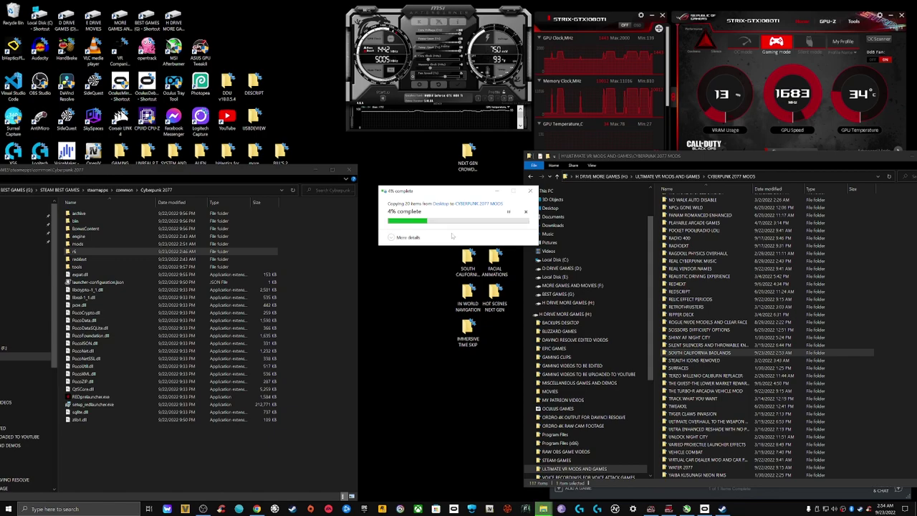
pyautogui.moveTo(469, 293); pyautogui.dragTo(880, 430)
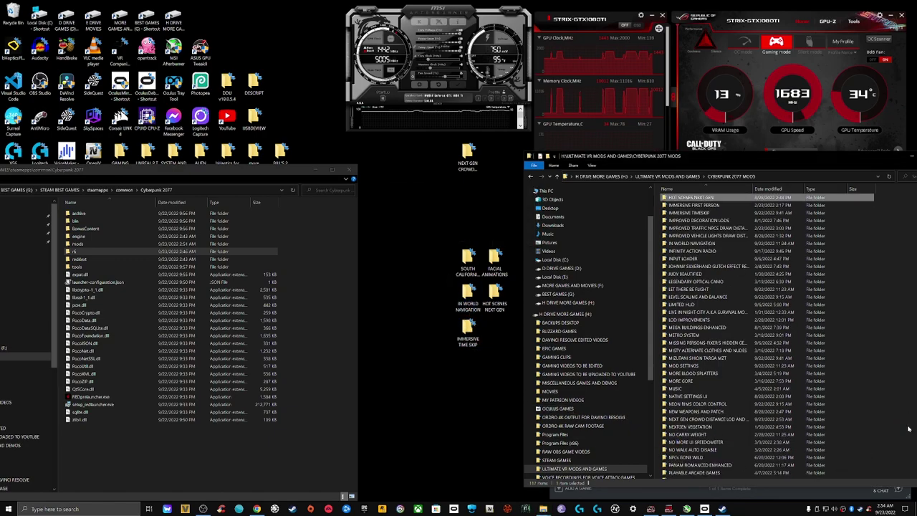
pyautogui.click(443, 230)
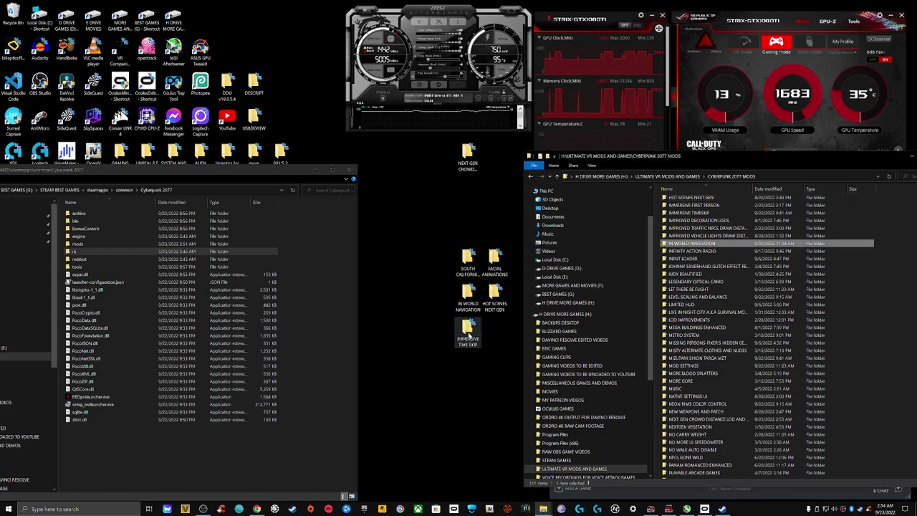
pyautogui.moveTo(468, 333); pyautogui.dragTo(864, 430)
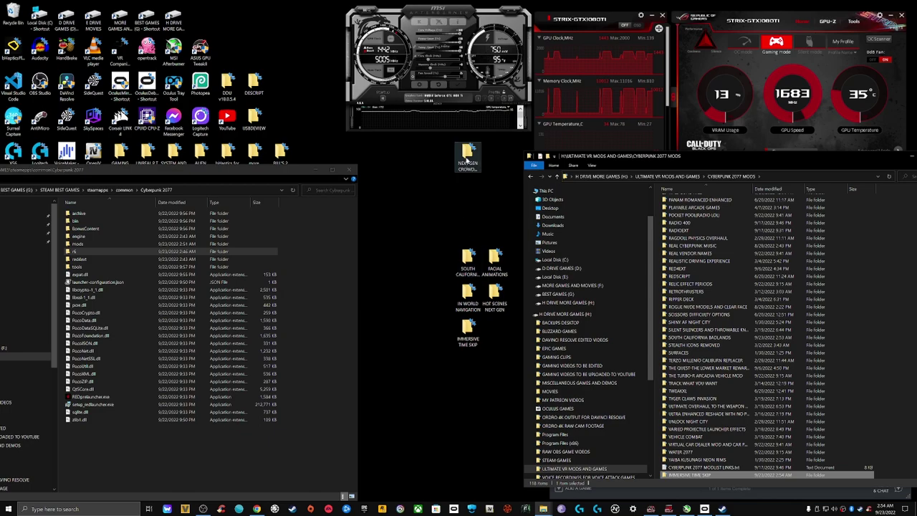
# Step: Delete the NEXT GEN CROWD, FACIAL ANIMATIONS and HOT SCENES NEXT GEN folders from the desktop
pyautogui.click(467, 159)
pyautogui.rightClick(467, 159)
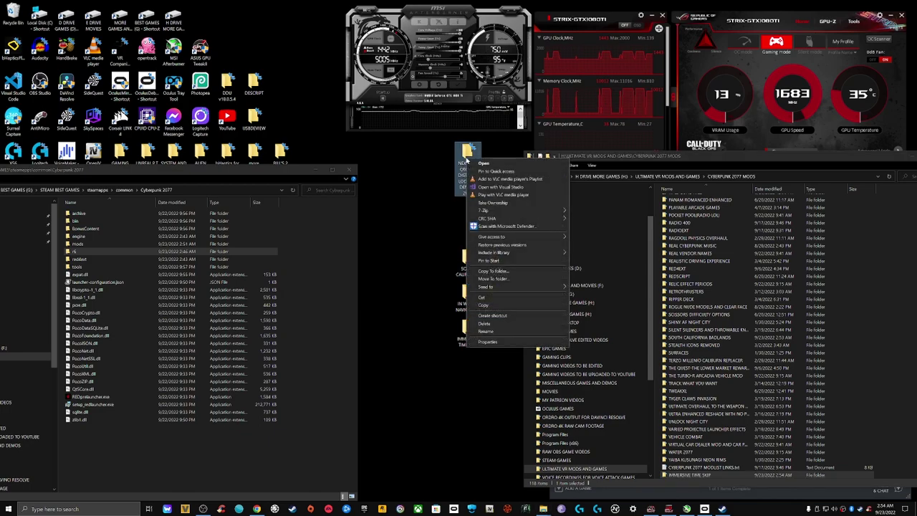
pyautogui.click(497, 329)
pyautogui.click(494, 262)
pyautogui.rightClick(495, 262)
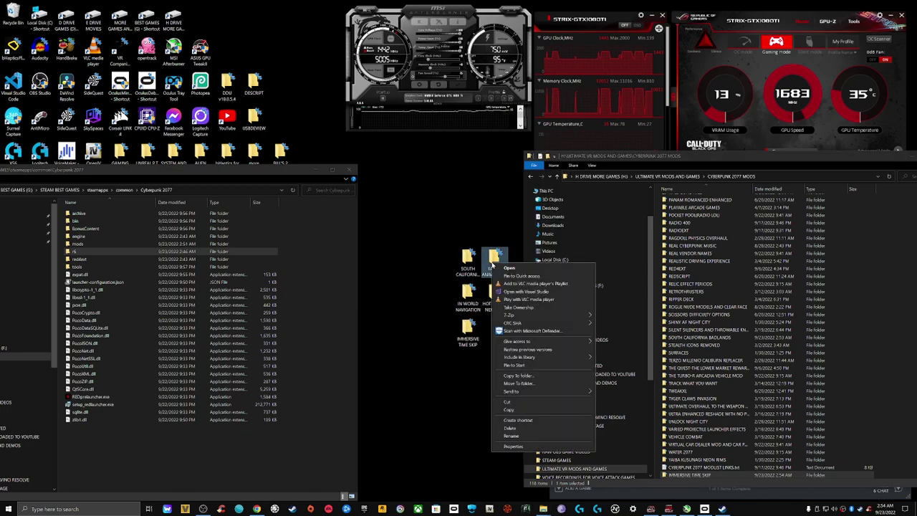
pyautogui.click(510, 427)
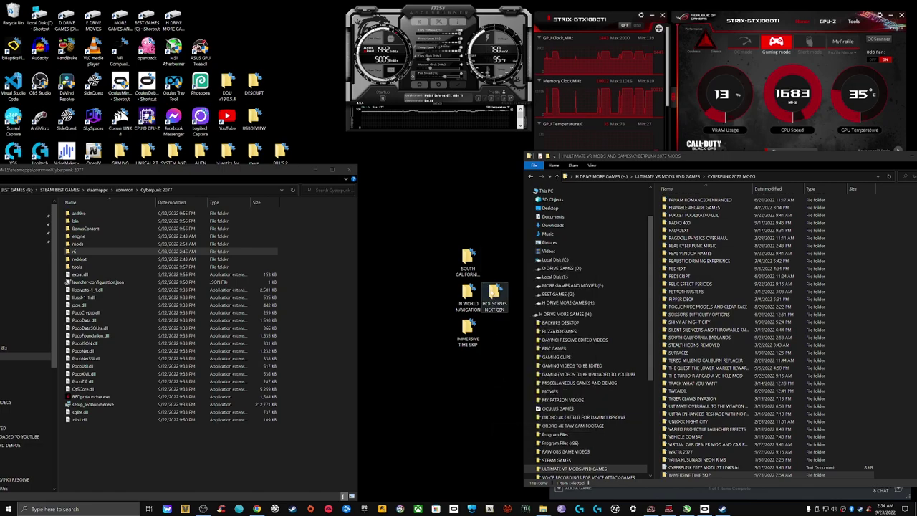
pyautogui.rightClick(489, 286)
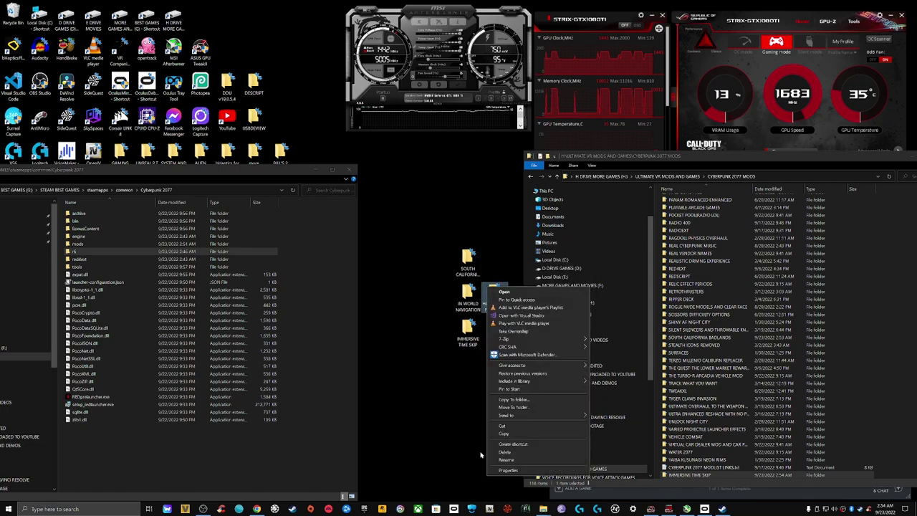
pyautogui.click(504, 453)
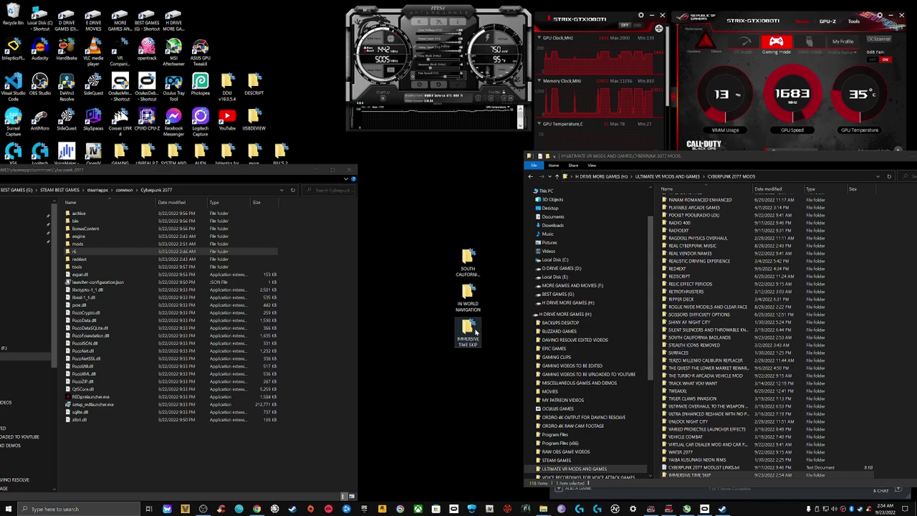
# Step: Delete the IMMERSIVE TIME SKIP, IN WORLD NAVIGATION and SOUTH CALIFORNIA BADLANDS folders from the desktop
pyautogui.click(473, 333)
pyautogui.rightClick(475, 332)
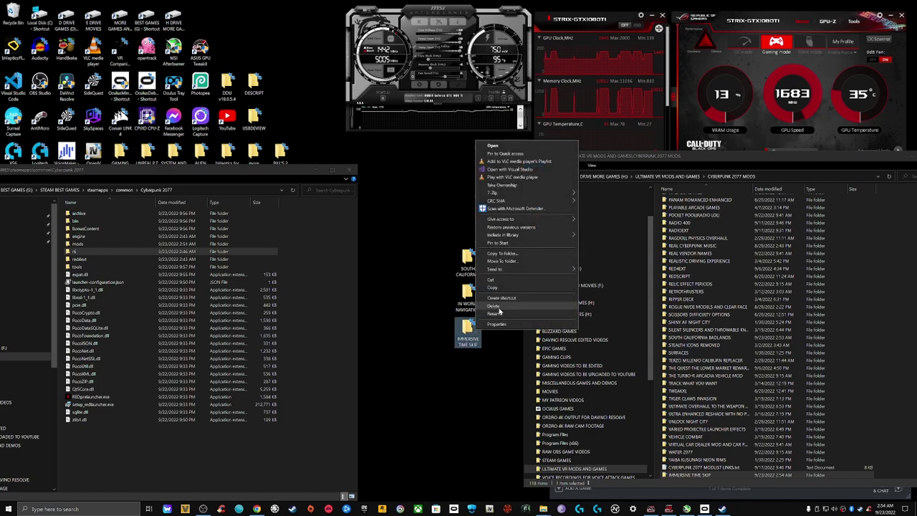
pyautogui.click(500, 311)
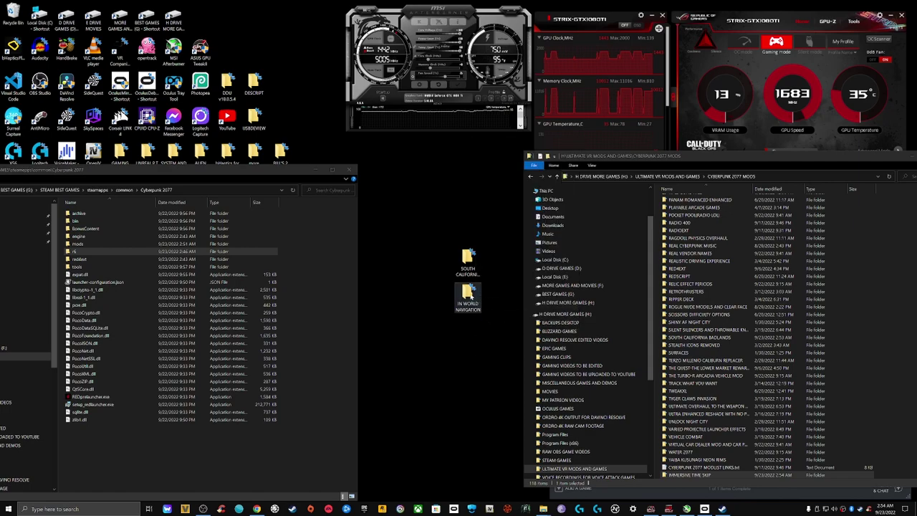
pyautogui.click(471, 294)
pyautogui.rightClick(471, 294)
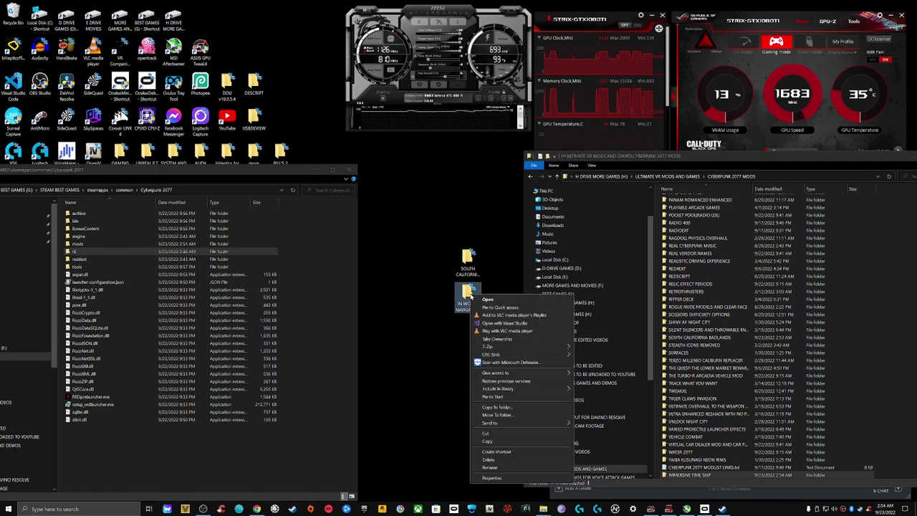
pyautogui.click(490, 459)
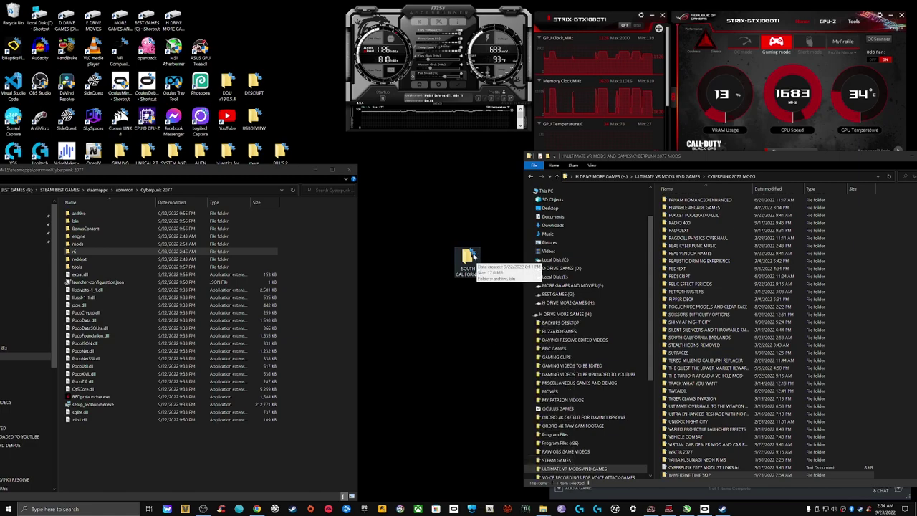
pyautogui.rightClick(476, 265)
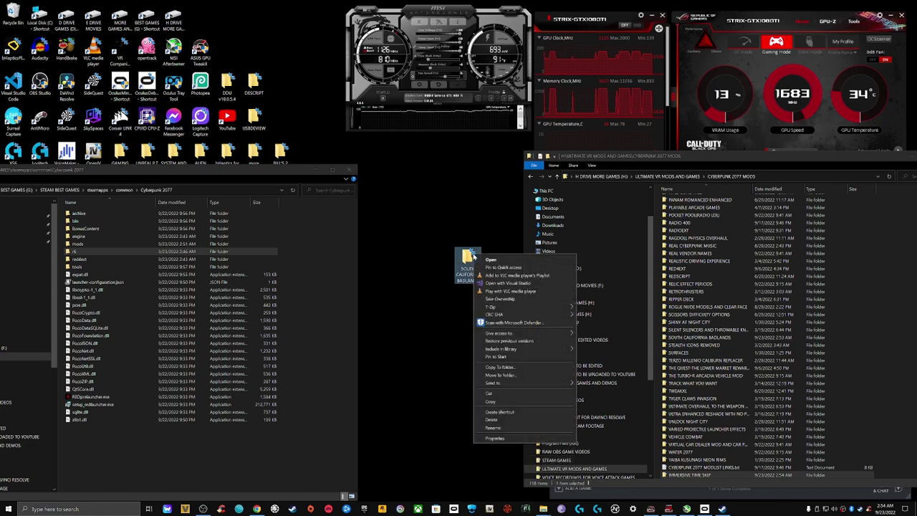
pyautogui.click(483, 421)
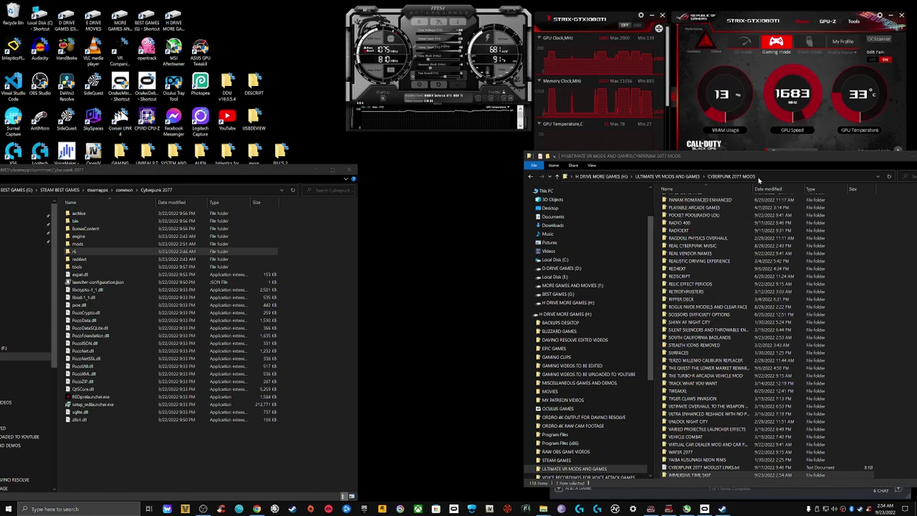
# Step: Look through the mod folders in CYBERPUNK 2077 MODS, including the contents of BETTER EXPLOSIONS AND FIRE, and close the window
pyautogui.moveTo(753, 157); pyautogui.dragTo(629, 141)
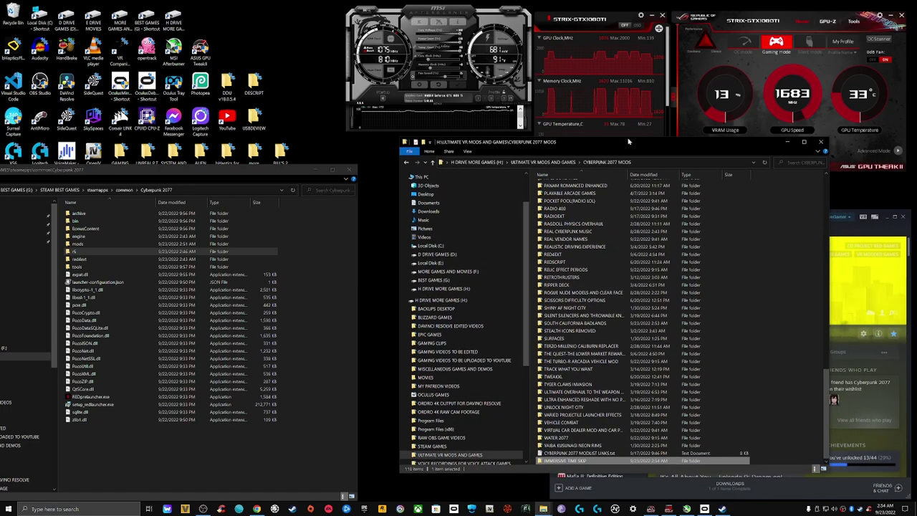
pyautogui.scroll(3, 618, 277)
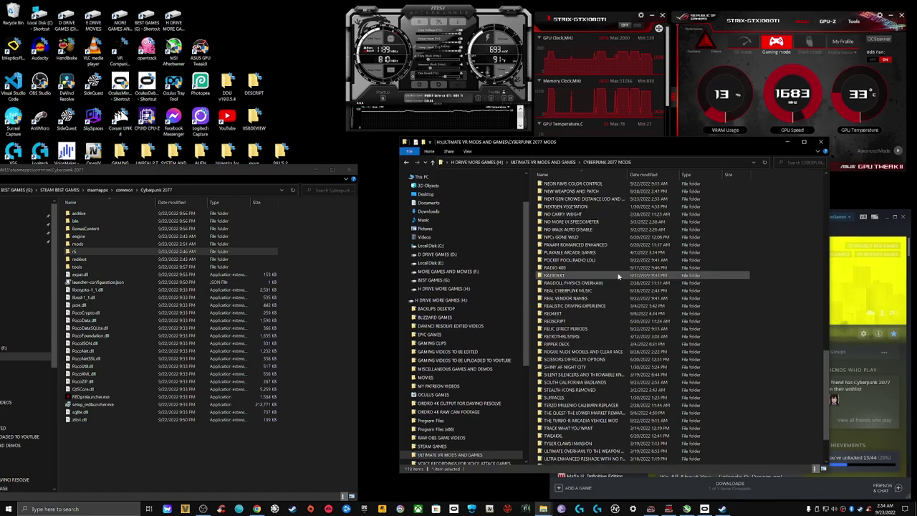
pyautogui.scroll(7, 619, 277)
pyautogui.scroll(10, 621, 277)
pyautogui.scroll(8, 625, 276)
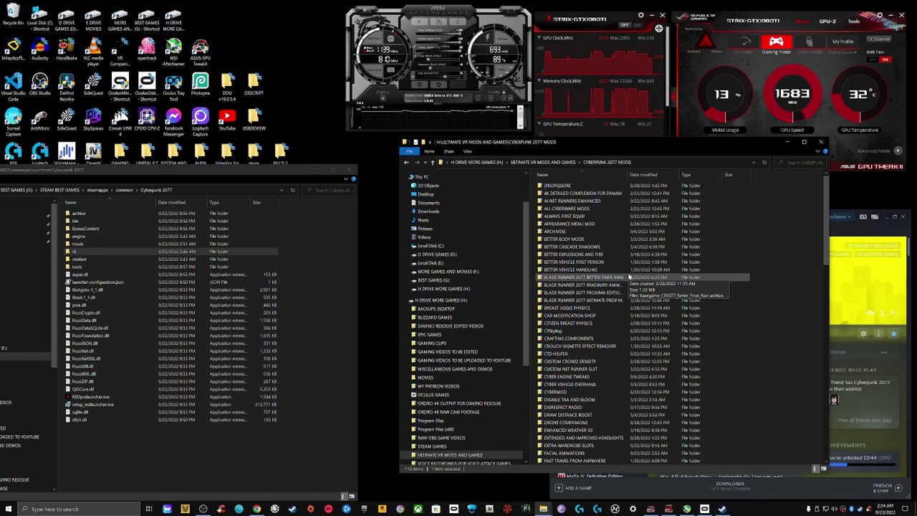
pyautogui.scroll(-1, 629, 278)
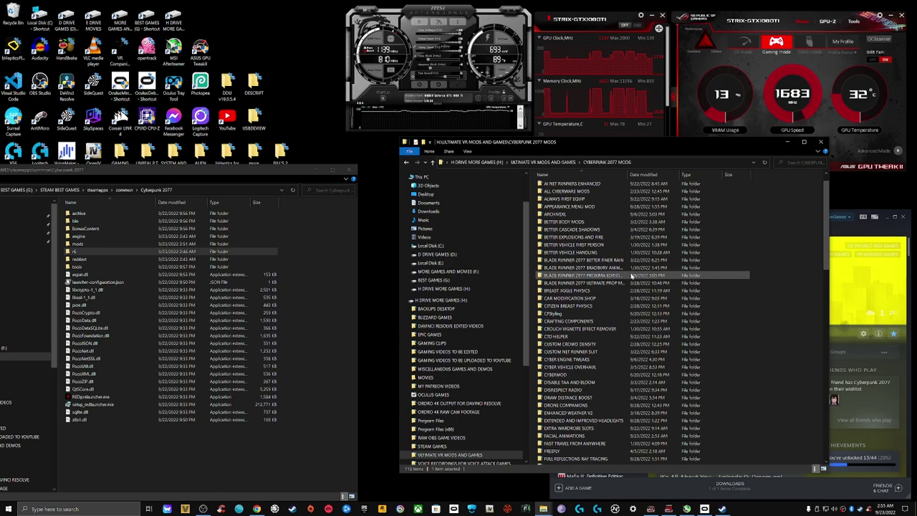
pyautogui.doubleClick(620, 239)
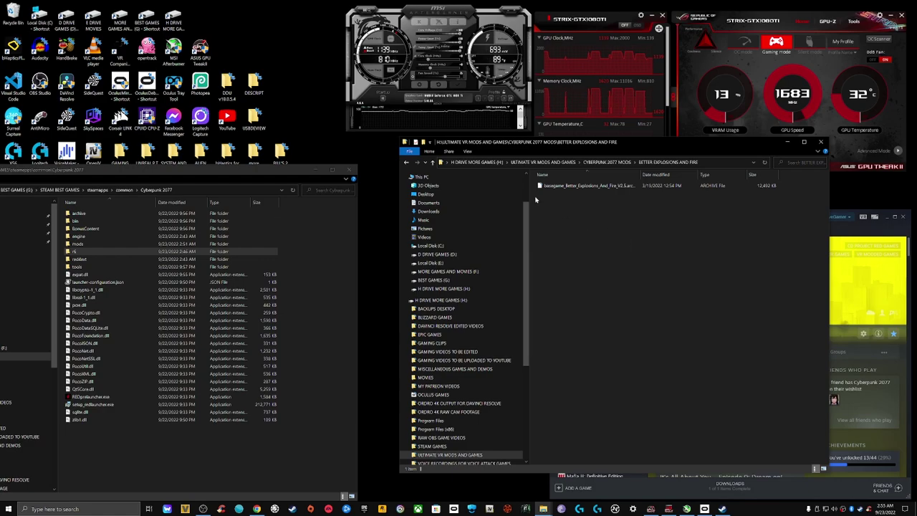
pyautogui.click(406, 163)
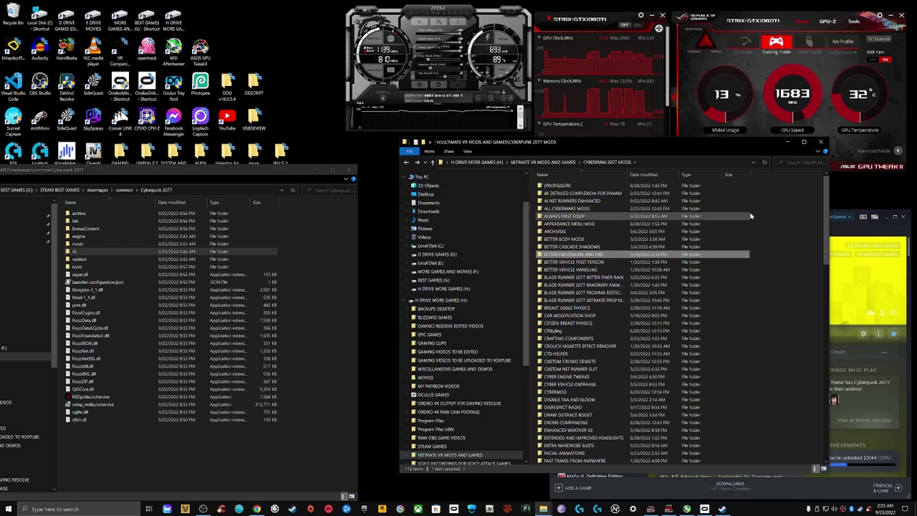
pyautogui.click(821, 143)
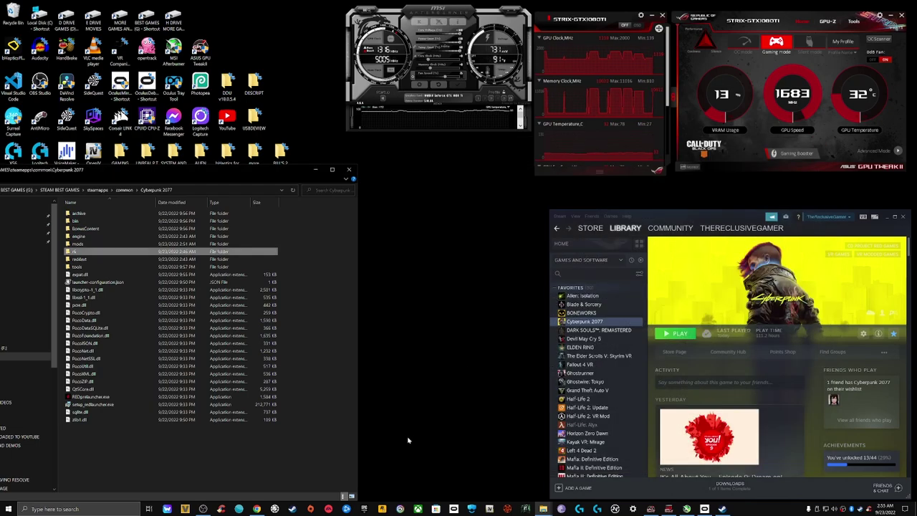
# Step: Switch to the Nexus Mods Cyberpunk 2077 page in Chrome and search the mods for "blade runner"
pyautogui.moveTo(265, 510)
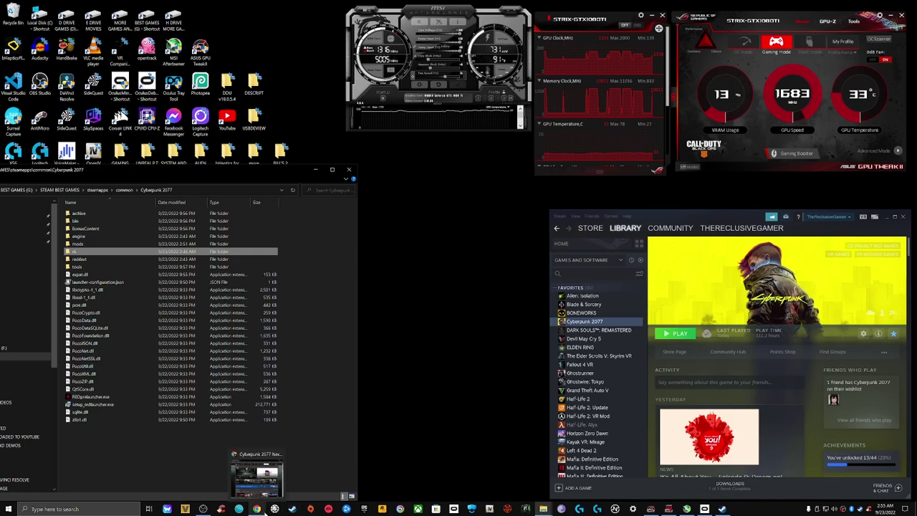
pyautogui.click(257, 473)
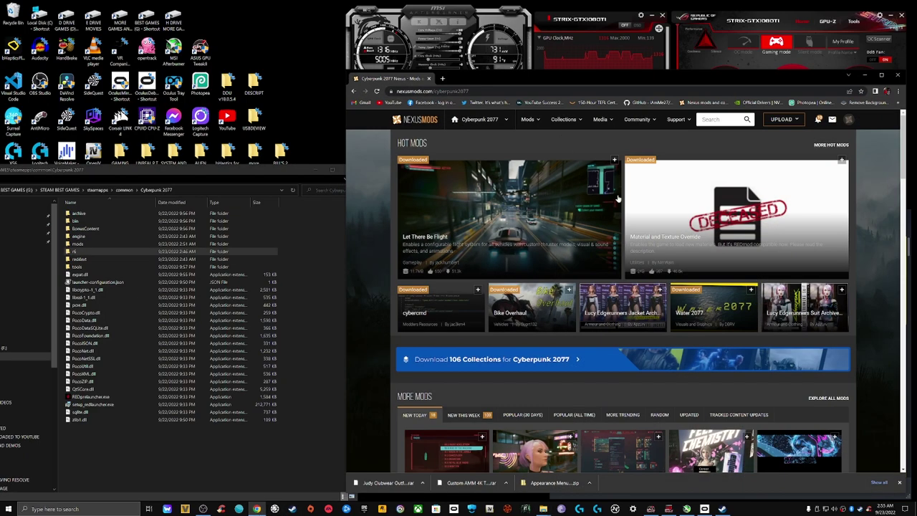
pyautogui.click(709, 125)
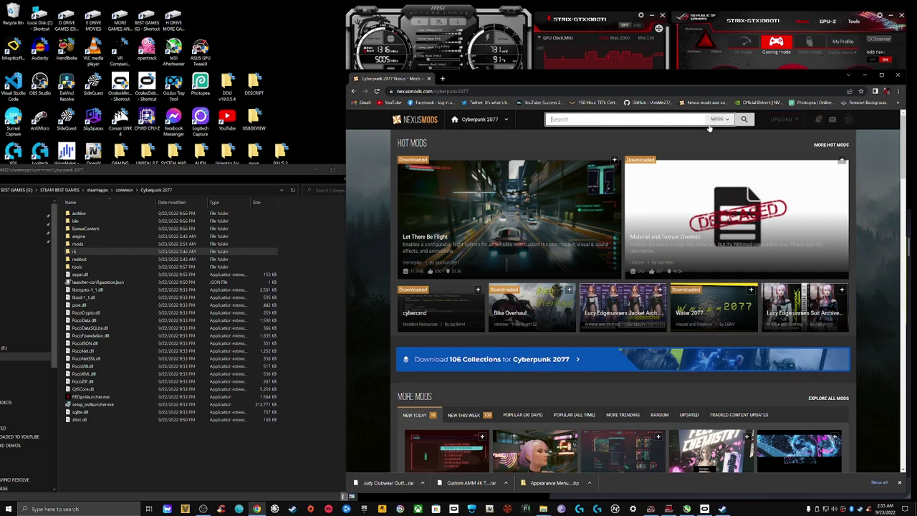
pyautogui.write('blade runner')
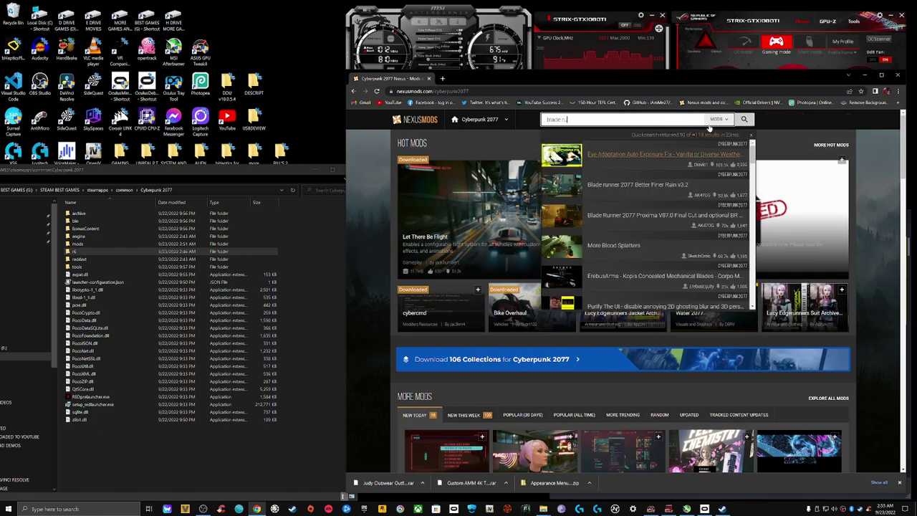
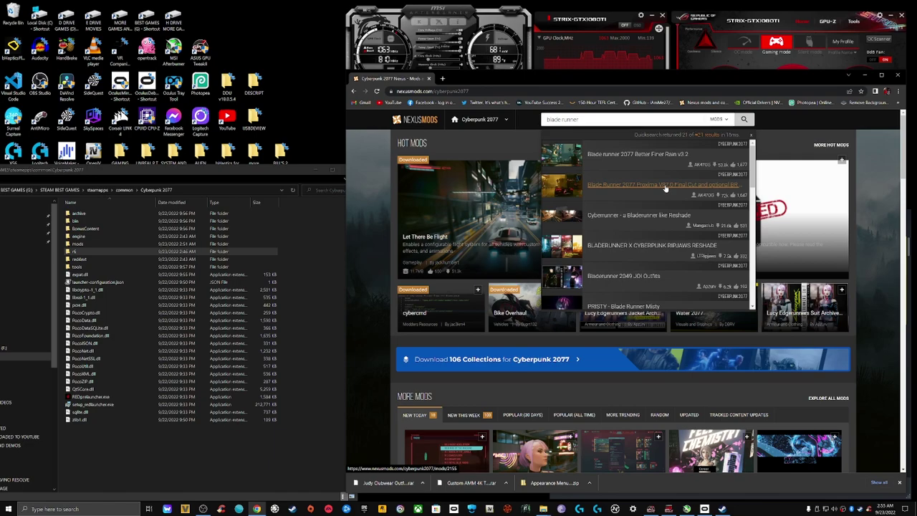
# Step: Open the Blade Runner 2077 Proxima V87.0 Final Cut and Blade runner 2077 Better Finer Rain v3.2 results in separate new tabs
pyautogui.rightClick(671, 188)
pyautogui.click(678, 193)
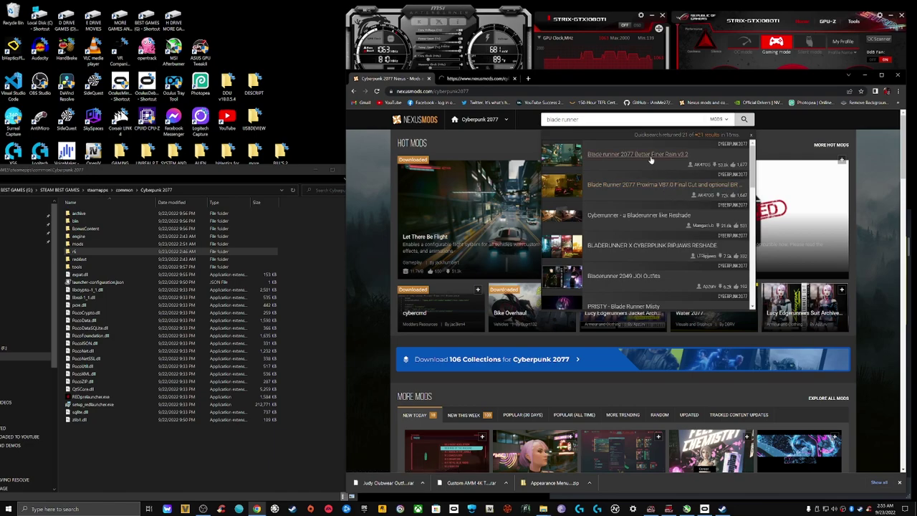
pyautogui.rightClick(658, 156)
pyautogui.click(672, 160)
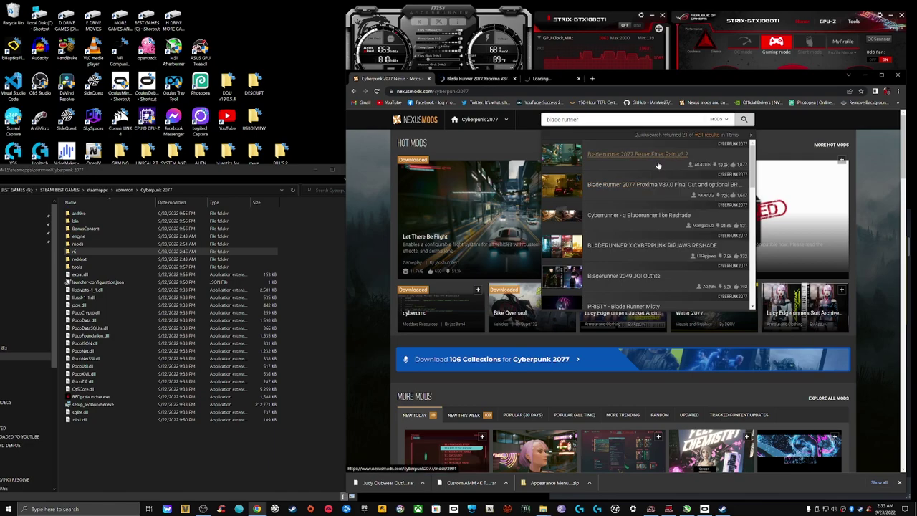
# Step: Show the downloadable files of the Blade Runner 2077 Proxima V87.0 Final Cut mod on its page
pyautogui.click(499, 78)
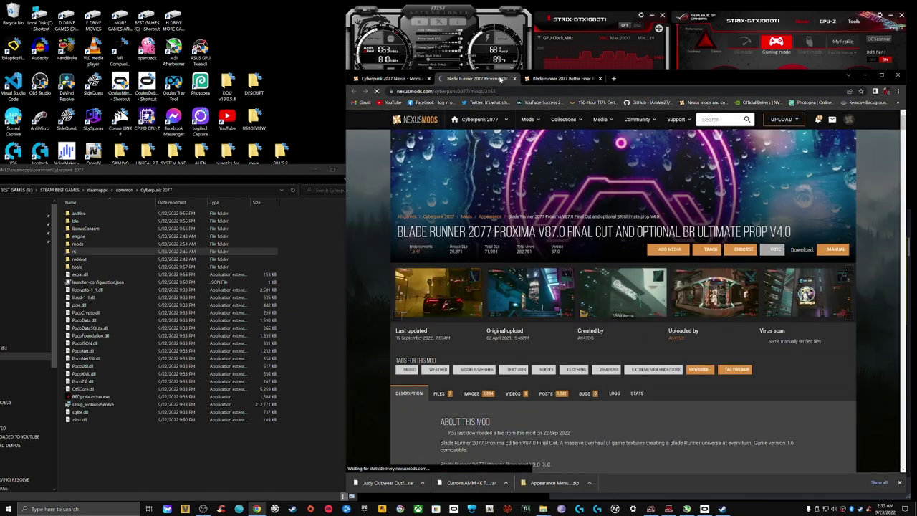
pyautogui.scroll(-1, 661, 338)
pyautogui.scroll(-3, 661, 338)
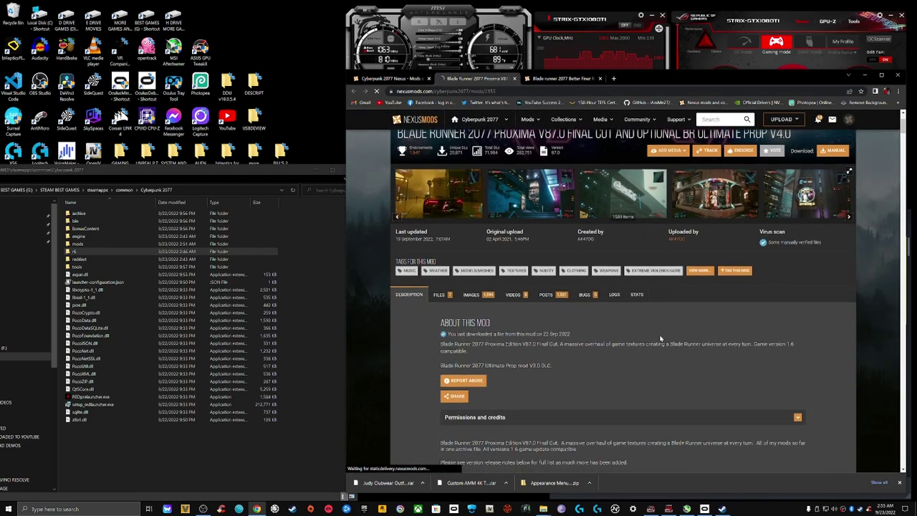
pyautogui.click(449, 182)
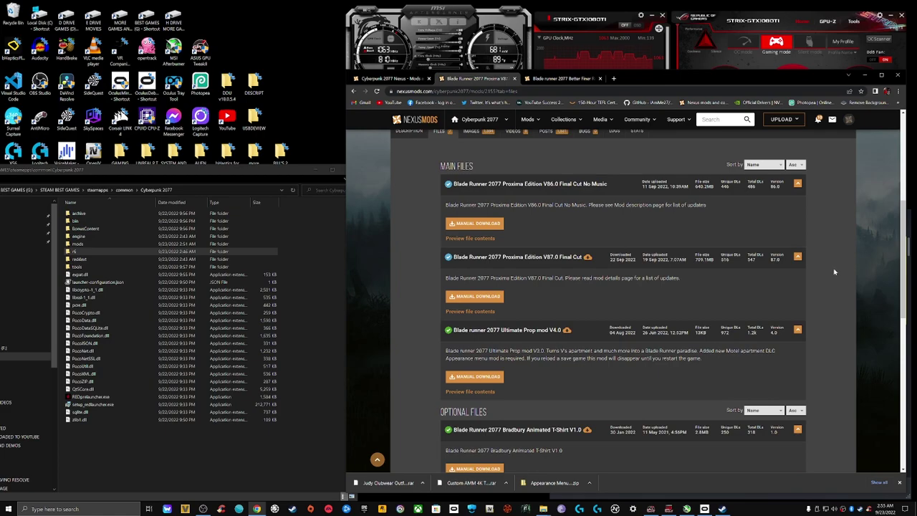
# Step: Look through the main and optional files offered for the Blade Runner 2077 Proxima mod
pyautogui.scroll(-2, 835, 271)
pyautogui.scroll(-1, 834, 272)
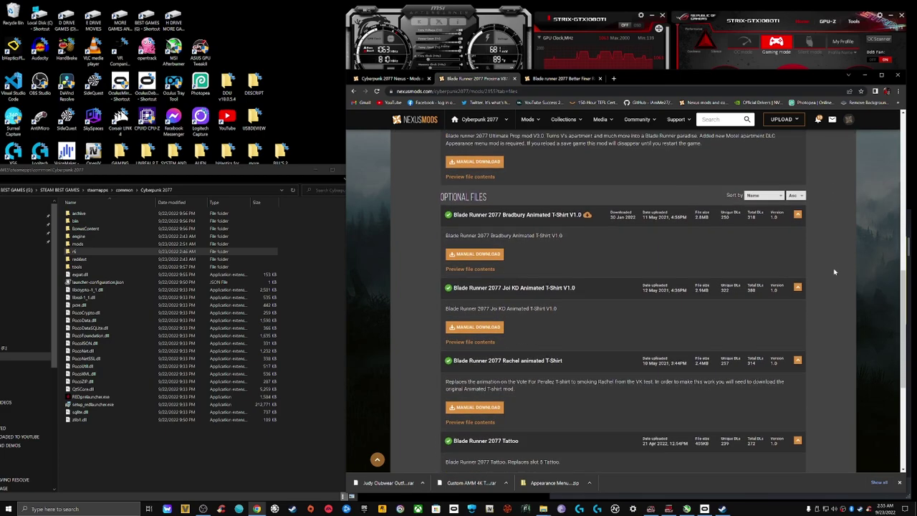
pyautogui.scroll(-1, 835, 271)
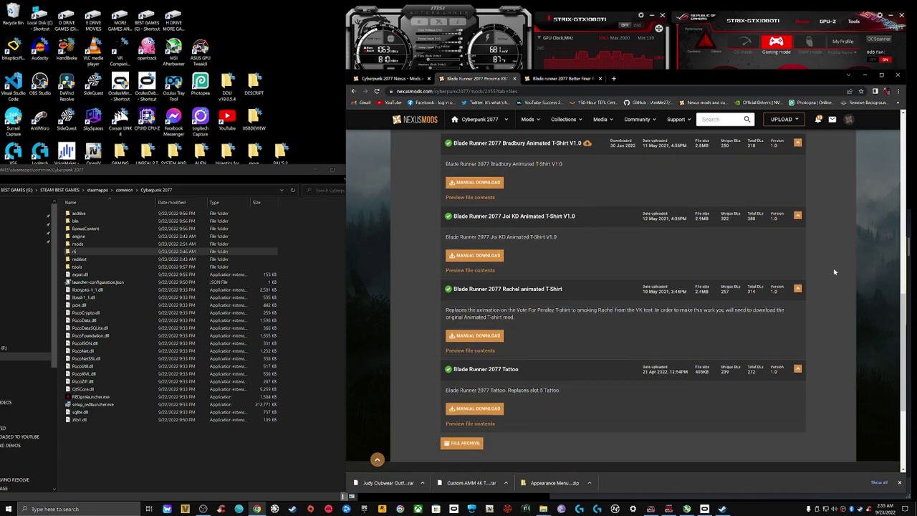
pyautogui.scroll(1, 834, 271)
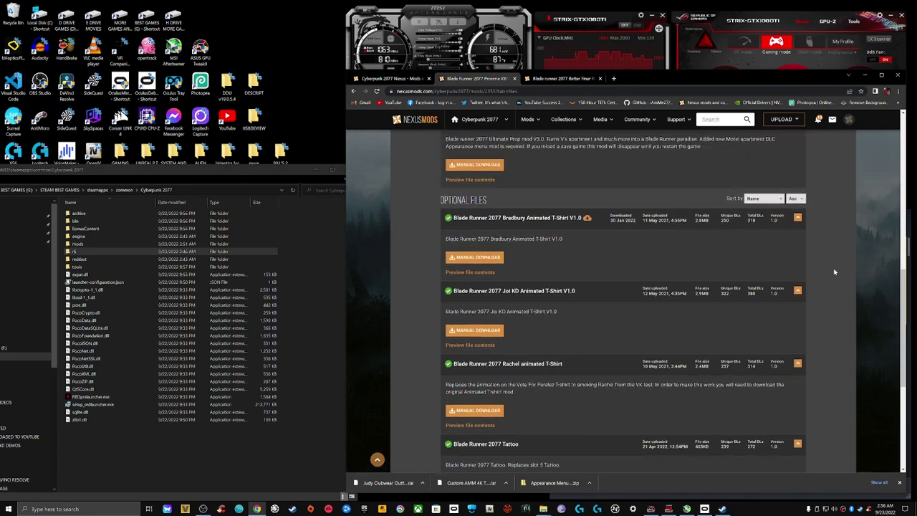
pyautogui.scroll(1, 834, 271)
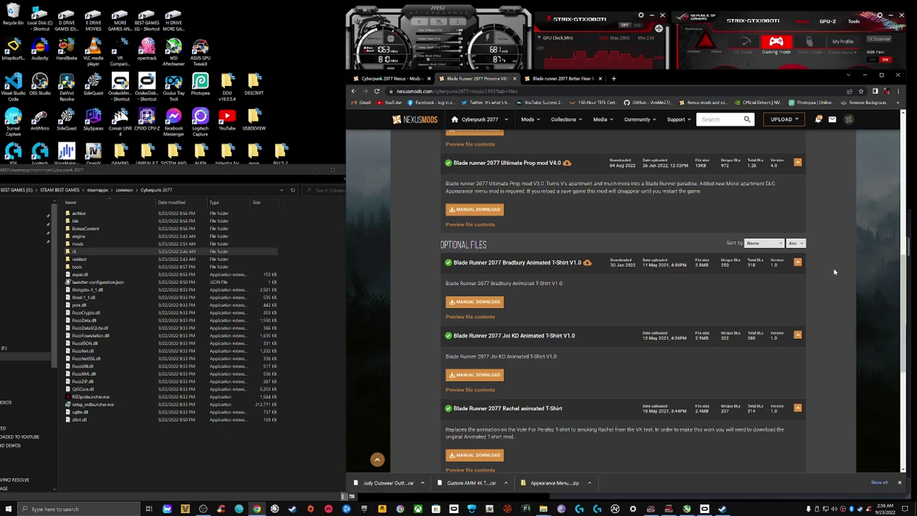
pyautogui.scroll(1, 834, 271)
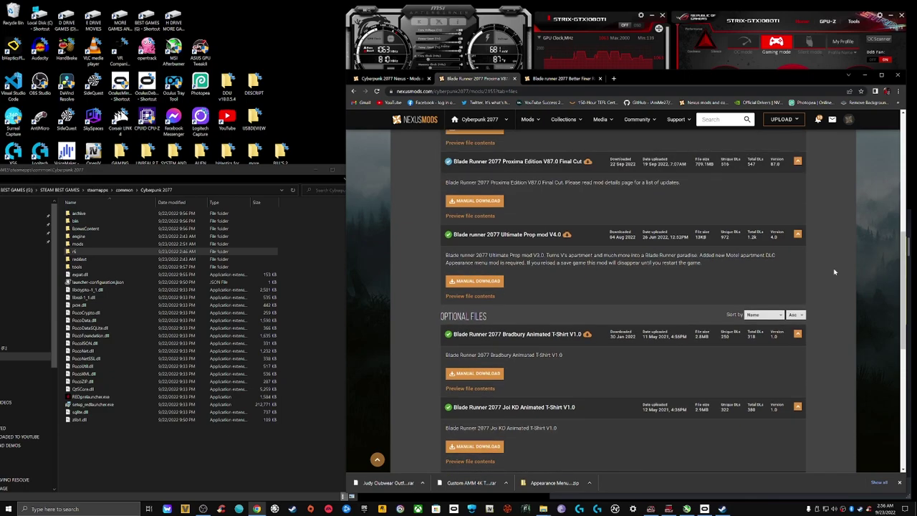
pyautogui.scroll(2, 834, 272)
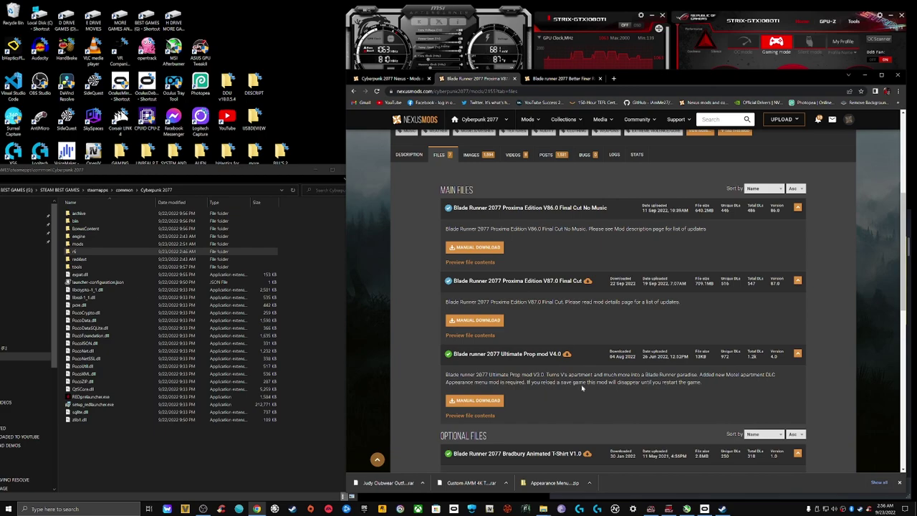
# Step: Manually download Blade Runner 2077 Proxima Edition V87.0 Final Cut and Blade runner 2077 Ultimate Prop mod V4.0, closing each download pop-up
pyautogui.click(459, 321)
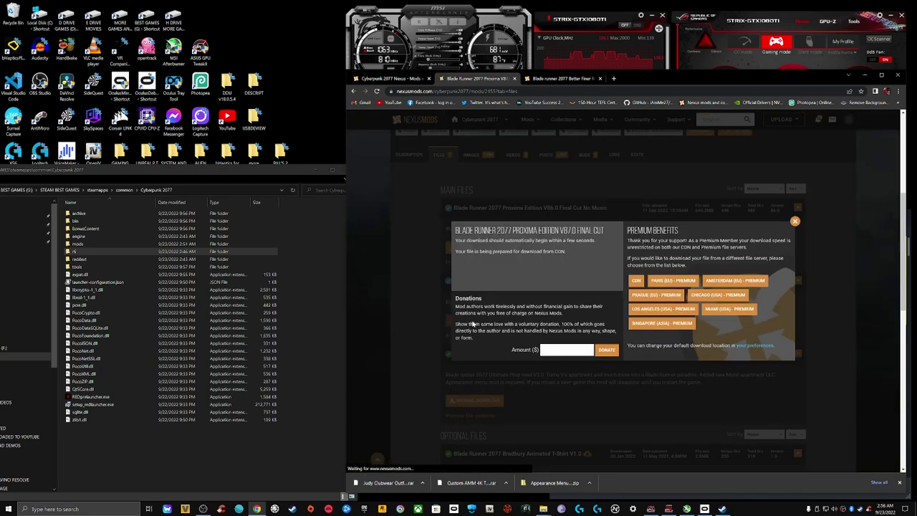
pyautogui.click(795, 223)
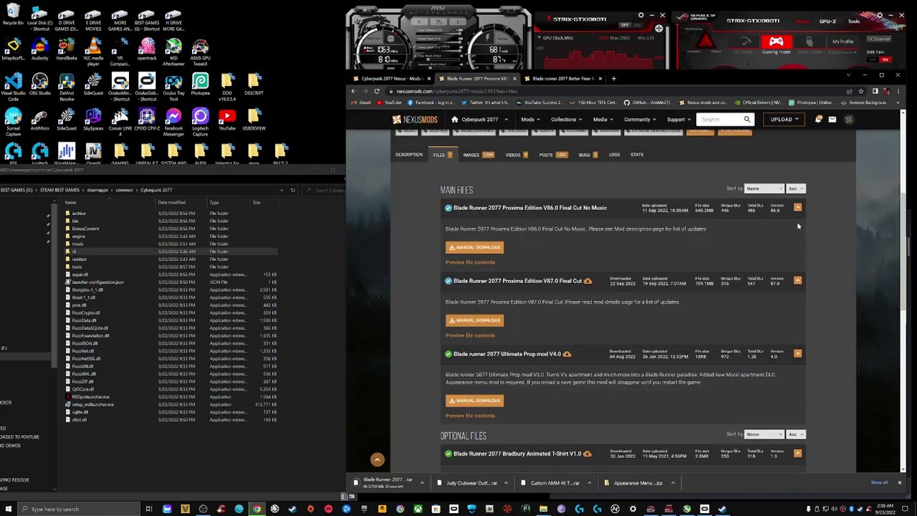
pyautogui.click(484, 405)
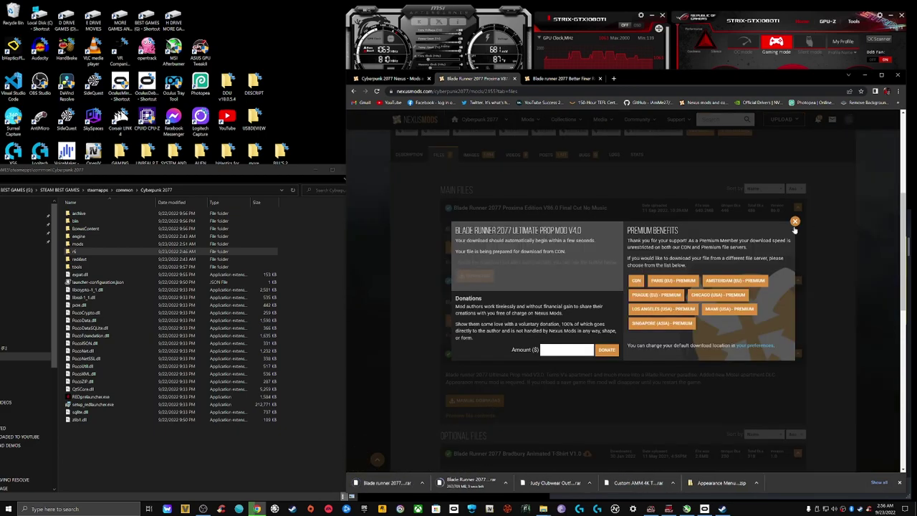
pyautogui.click(795, 222)
# Step: Manually download the optional Bradbury Animated T-Shirt V1.0 and Joi KD Animated T-Shirt V1.0 files, closing each download pop-up
pyautogui.scroll(-2, 803, 266)
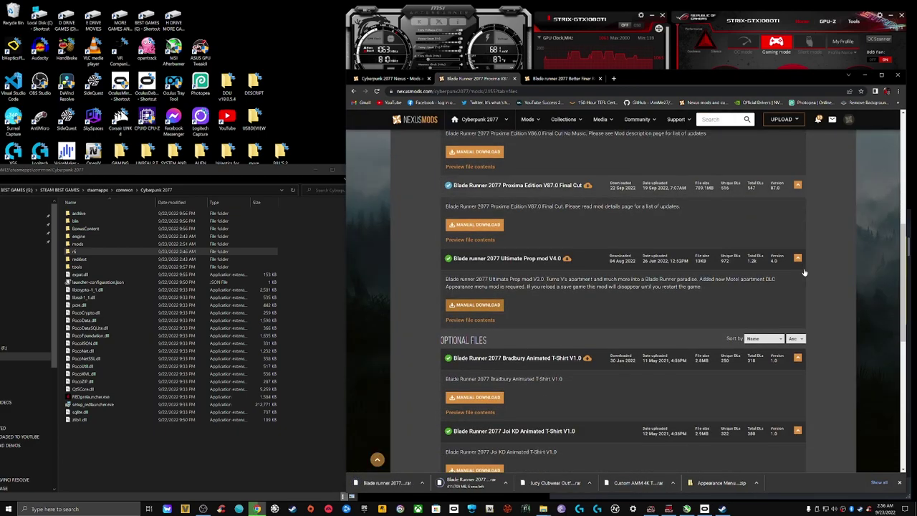
pyautogui.scroll(-2, 804, 272)
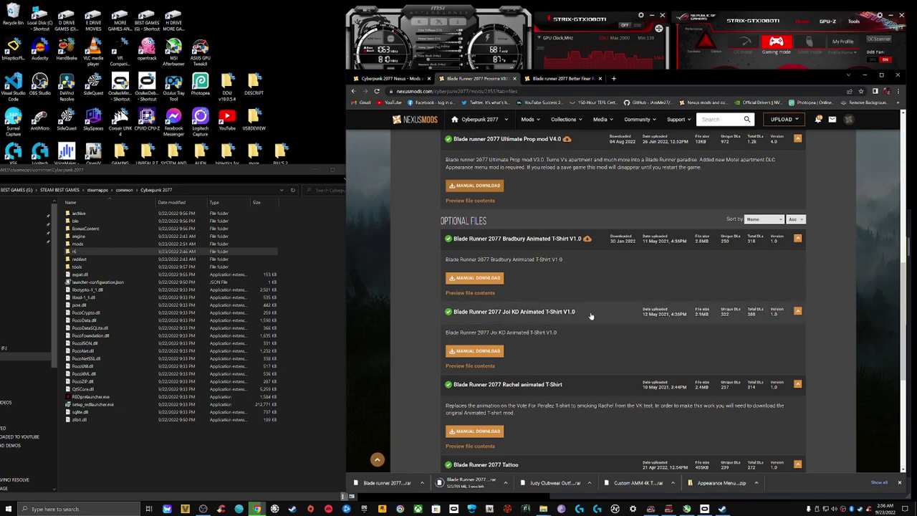
pyautogui.scroll(-1, 605, 321)
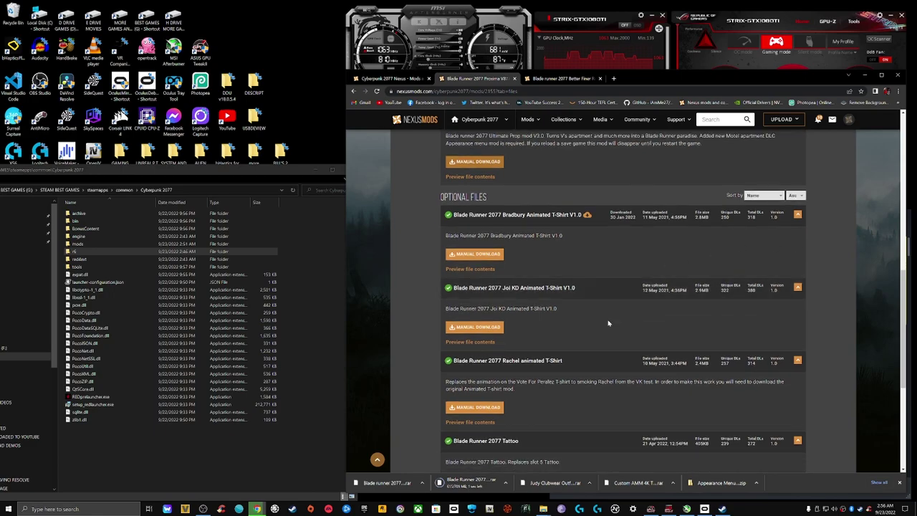
pyautogui.scroll(-1, 609, 323)
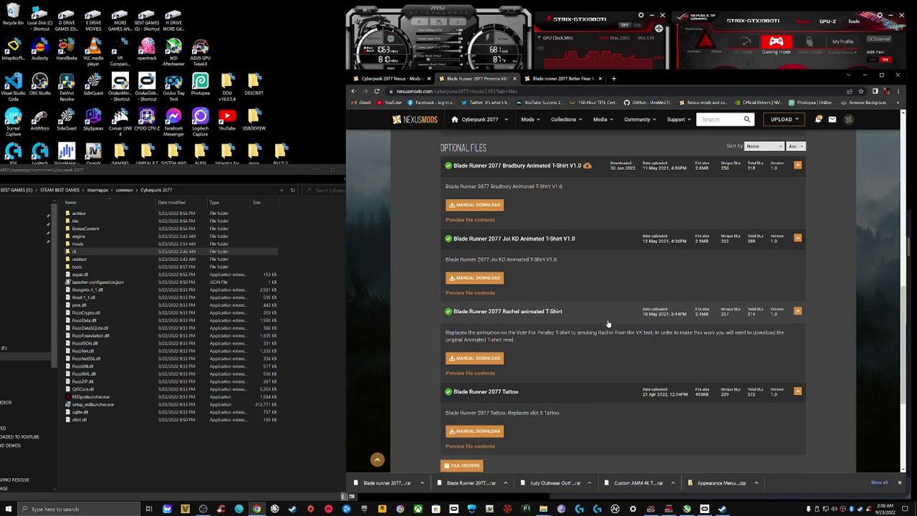
pyautogui.scroll(-1, 608, 324)
pyautogui.scroll(2, 608, 324)
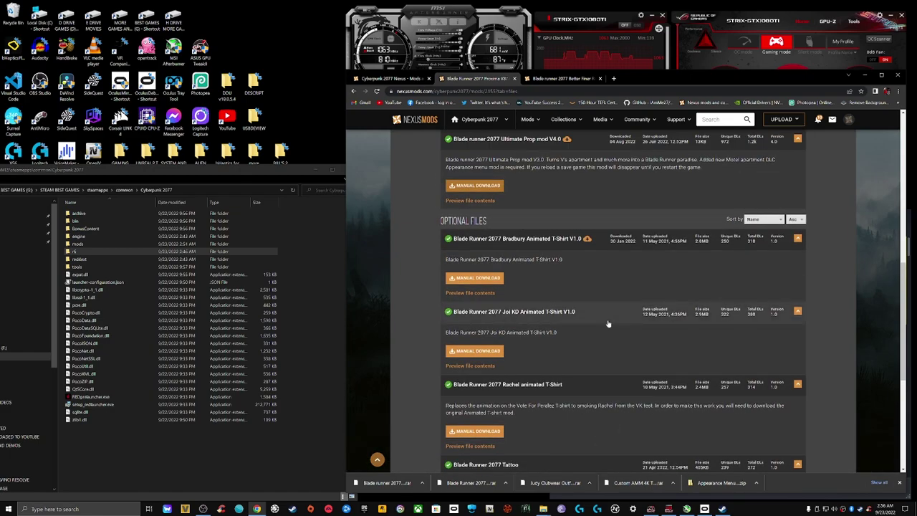
pyautogui.click(501, 282)
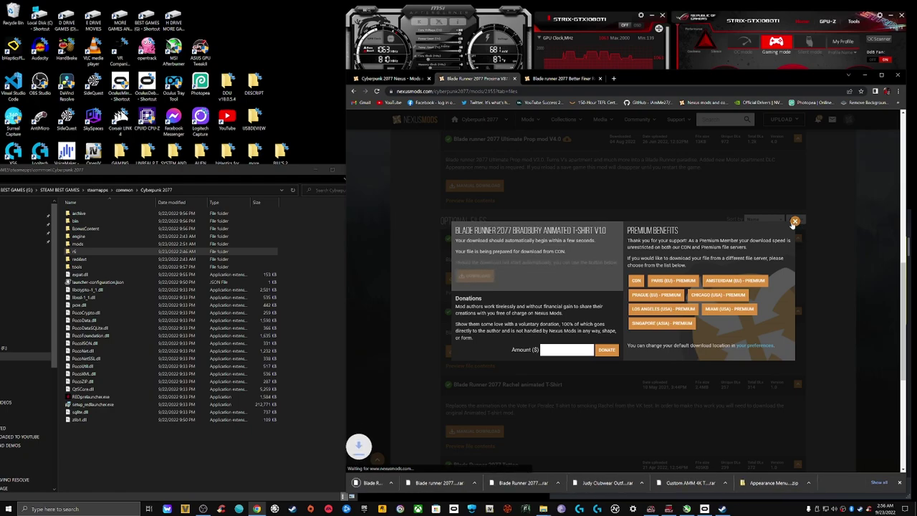
pyautogui.click(795, 221)
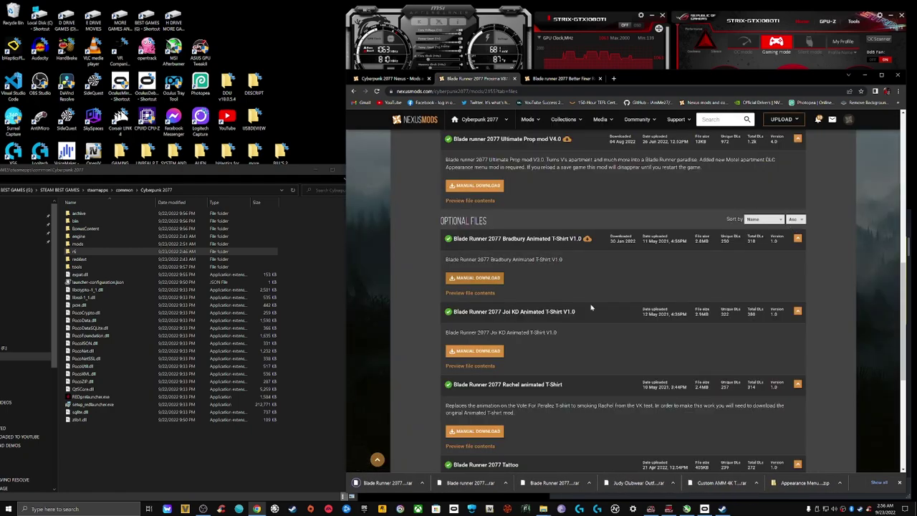
pyautogui.click(490, 352)
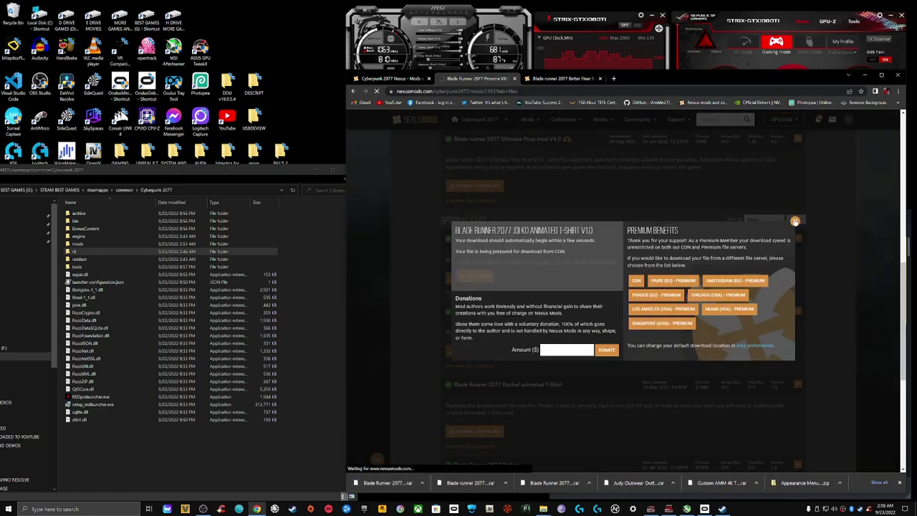
pyautogui.click(795, 221)
# Step: Manually download the optional Rachel animated T-Shirt and Blade Runner 2077 Tattoo files, closing each download pop-up
pyautogui.scroll(-1, 575, 349)
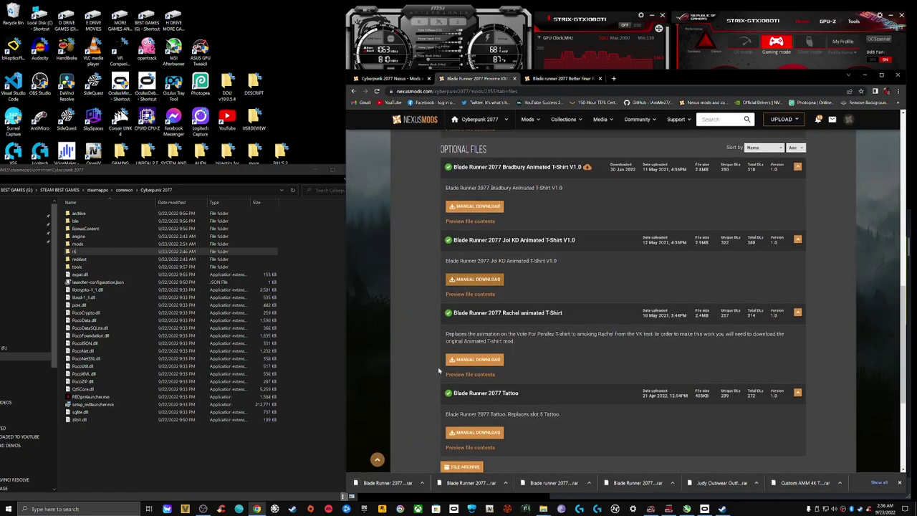
pyautogui.click(475, 361)
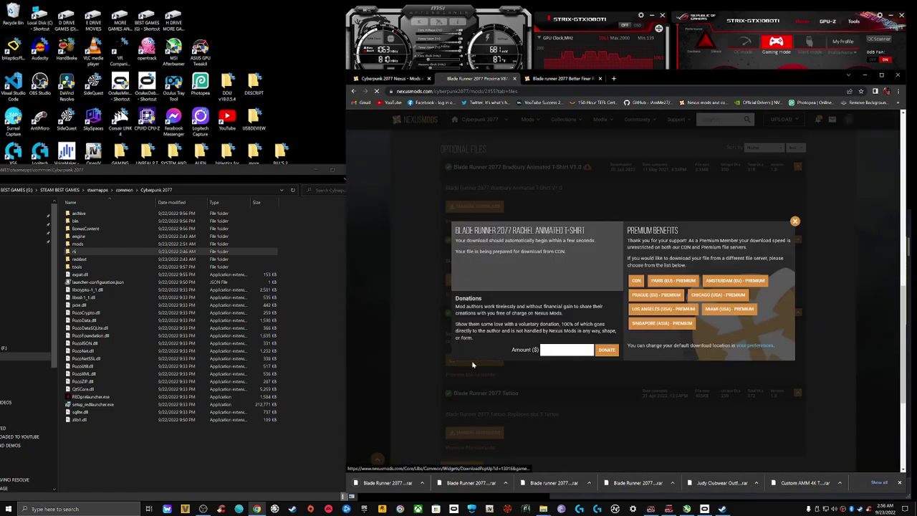
pyautogui.click(795, 221)
pyautogui.scroll(-1, 638, 342)
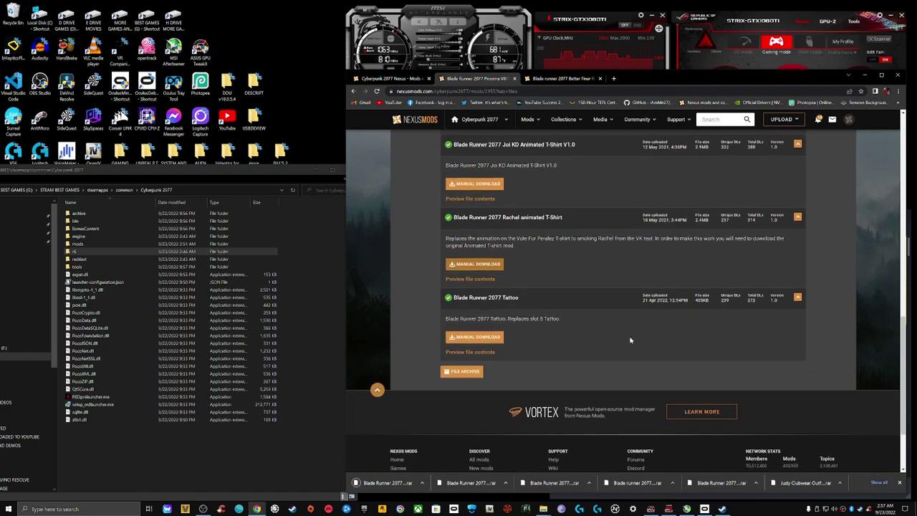
pyautogui.click(475, 336)
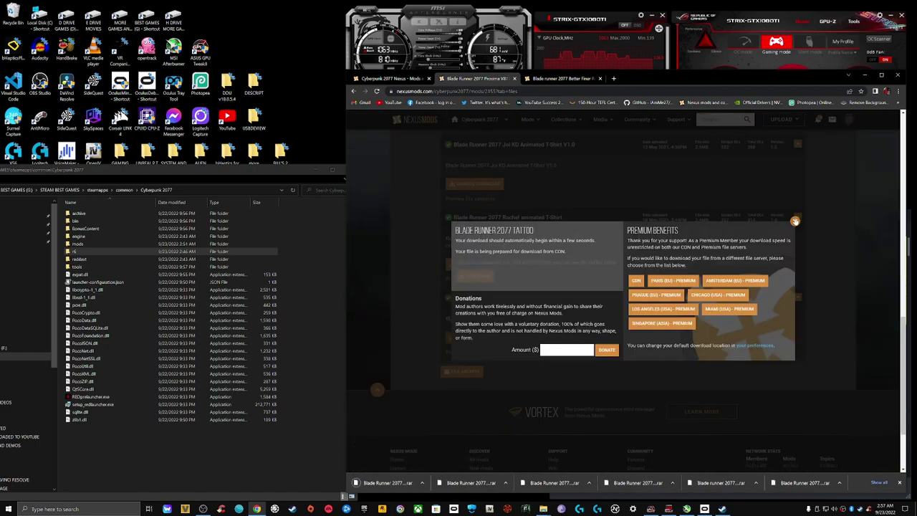
pyautogui.click(794, 220)
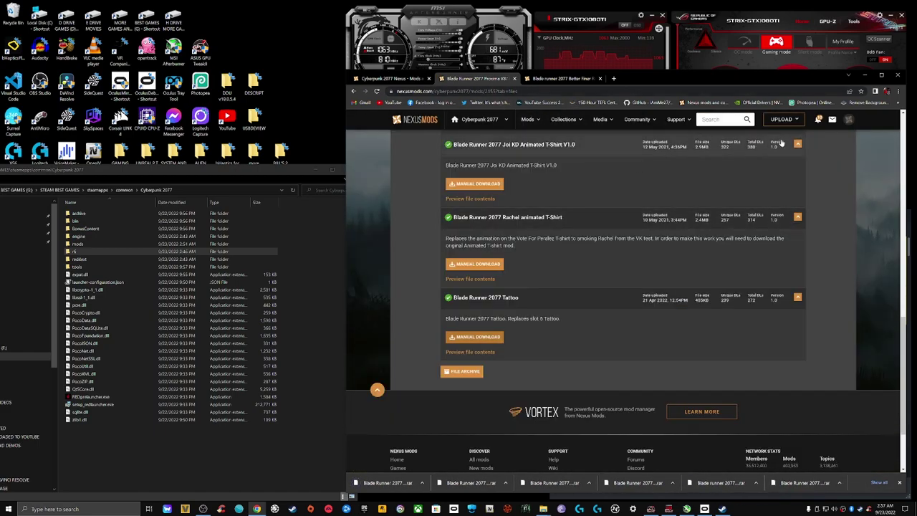
# Step: Minimize the browser, switch to the Downloads folder in File Explorer, move the Proxima Edition V87.0 Final Cut .rar into New folder and open it
pyautogui.click(866, 76)
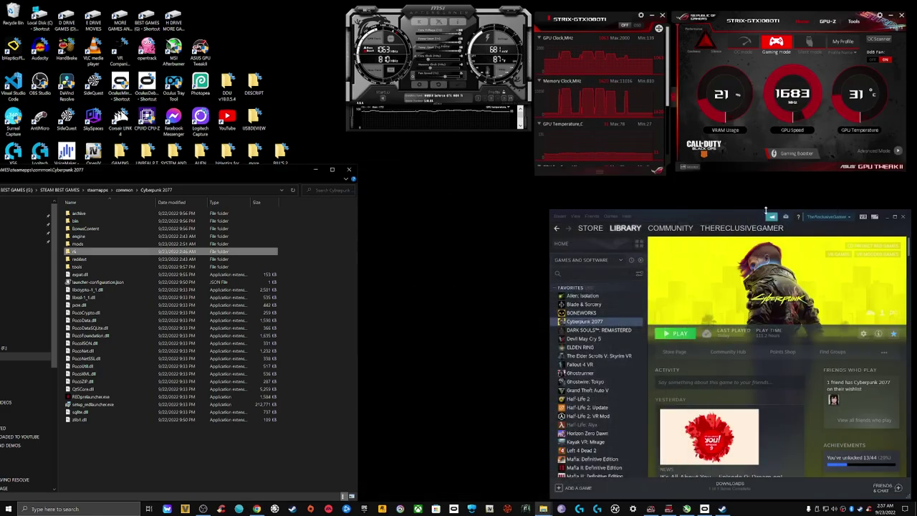
pyautogui.moveTo(544, 509)
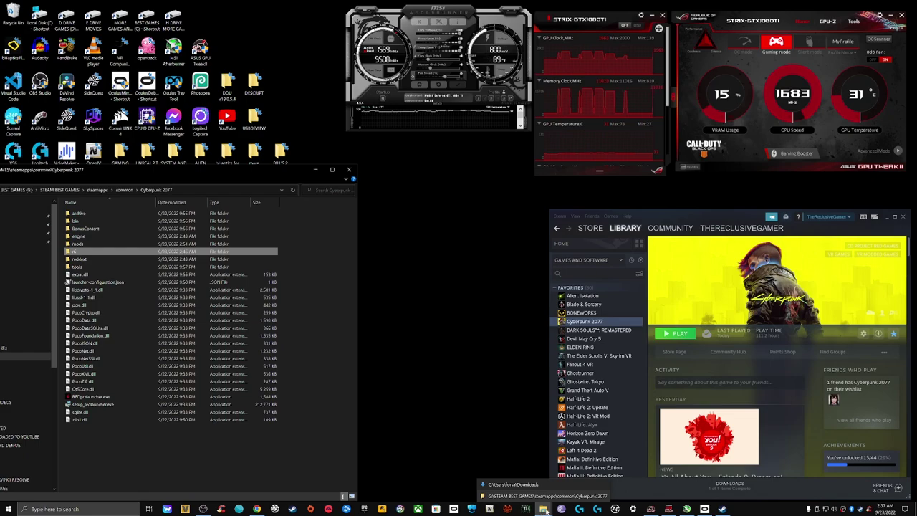
pyautogui.click(545, 486)
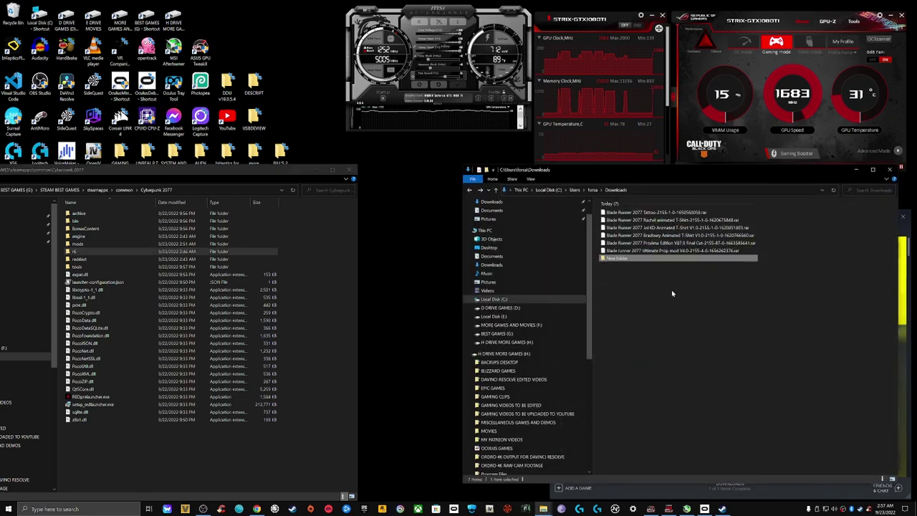
pyautogui.click(658, 245)
pyautogui.moveTo(658, 246); pyautogui.dragTo(663, 260)
pyautogui.doubleClick(645, 252)
# Step: Extract the Proxima Edition V87.0 Final Cut .rar with 7-Zip directly into New folder
pyautogui.click(637, 208)
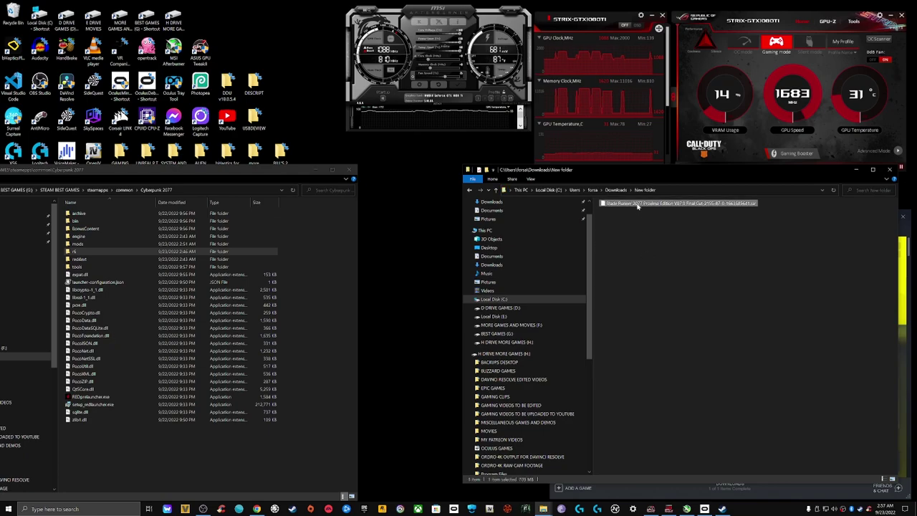
pyautogui.rightClick(639, 208)
pyautogui.moveTo(670, 225)
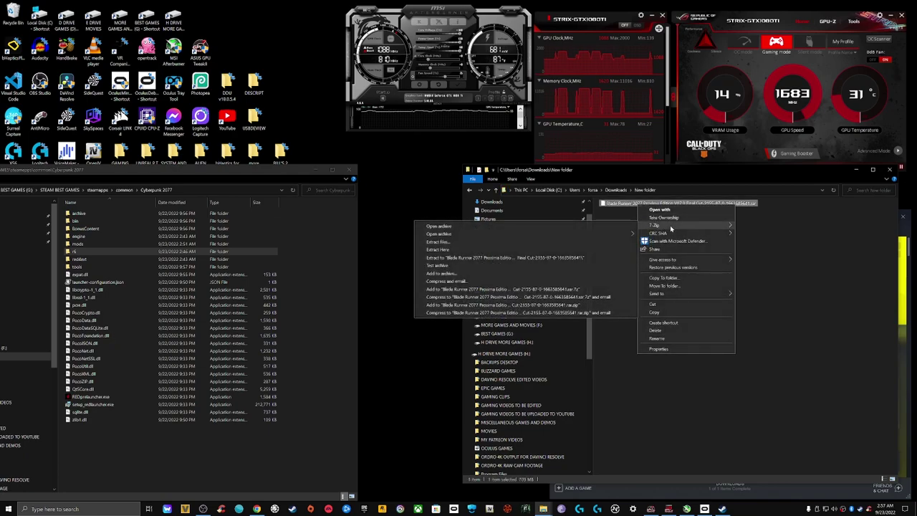
pyautogui.click(605, 251)
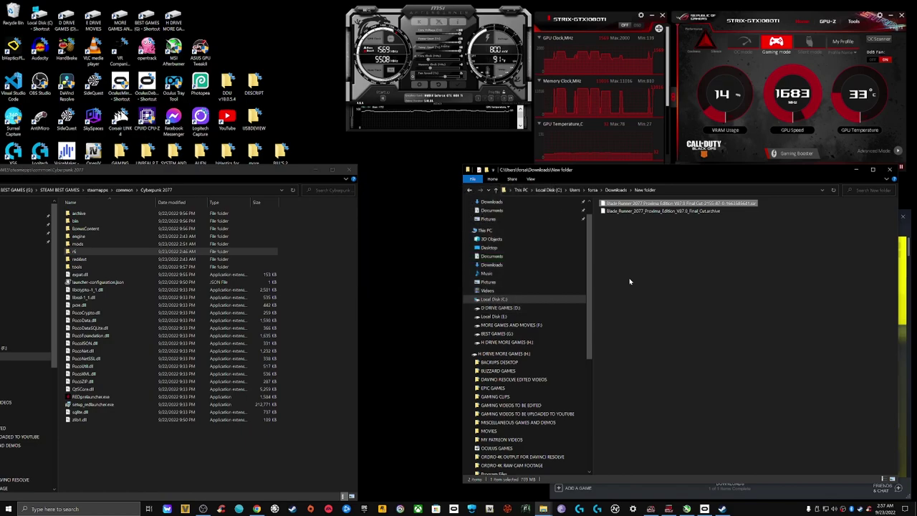
# Step: Open the game's archive\pc\mod folder and copy the extracted Blade_Runner_2077_Proxima_Edition_V87.0_Final_Cut.archive into it
pyautogui.click(92, 215)
pyautogui.doubleClick(92, 215)
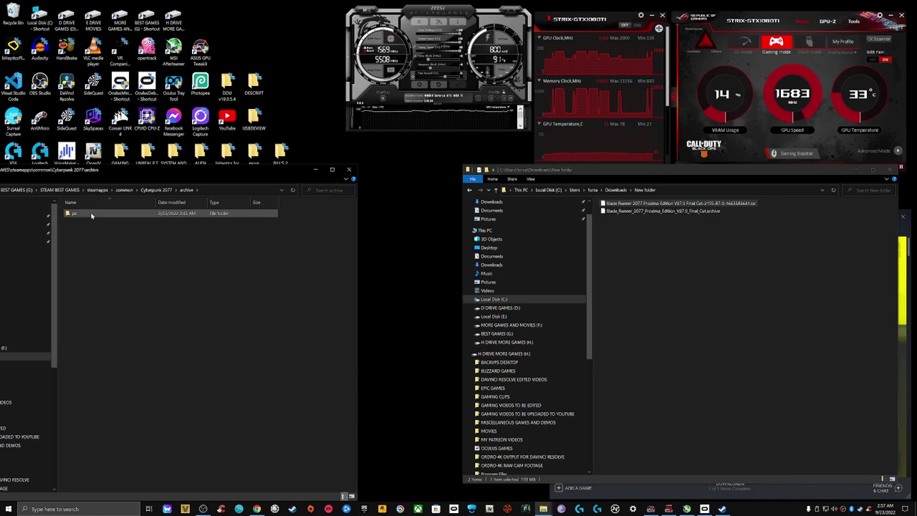
pyautogui.doubleClick(92, 215)
pyautogui.doubleClick(96, 224)
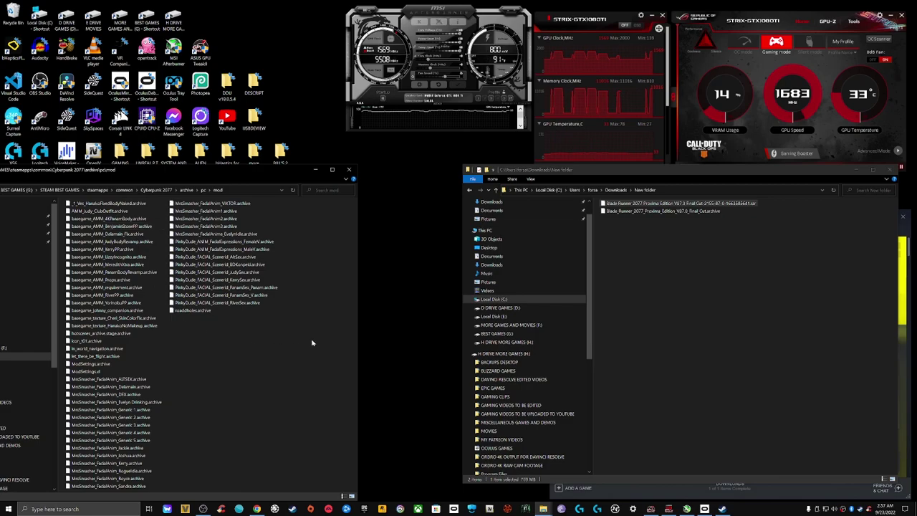
pyautogui.click(700, 214)
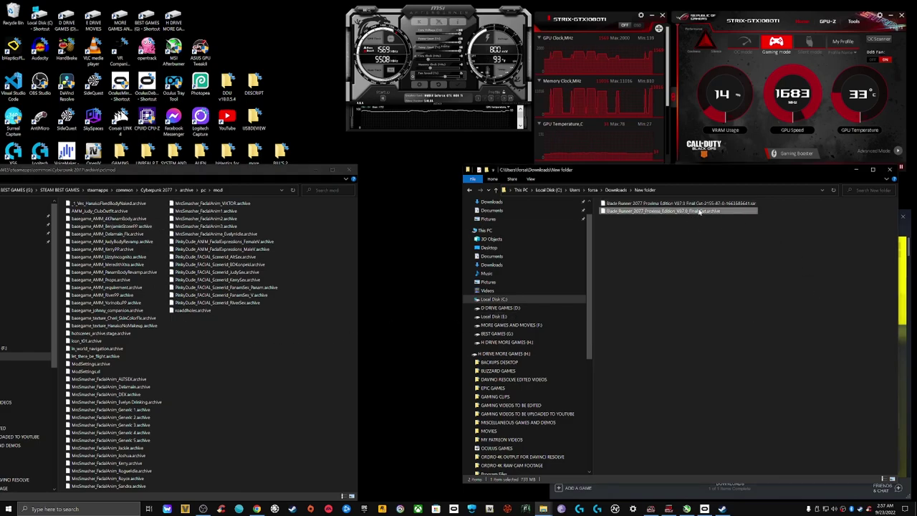
pyautogui.moveTo(700, 214); pyautogui.dragTo(280, 369)
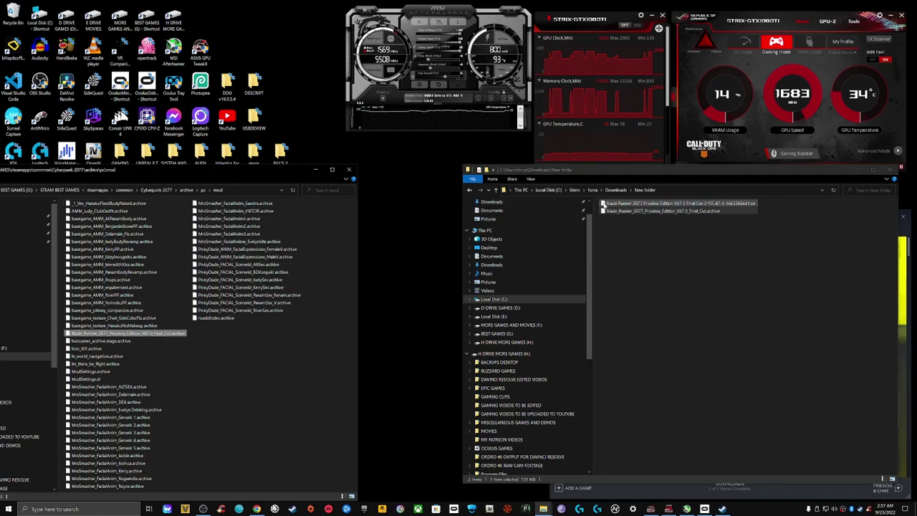
# Step: Delete both the Proxima Edition .rar and the extracted .archive file from New folder in Downloads
pyautogui.click(618, 206)
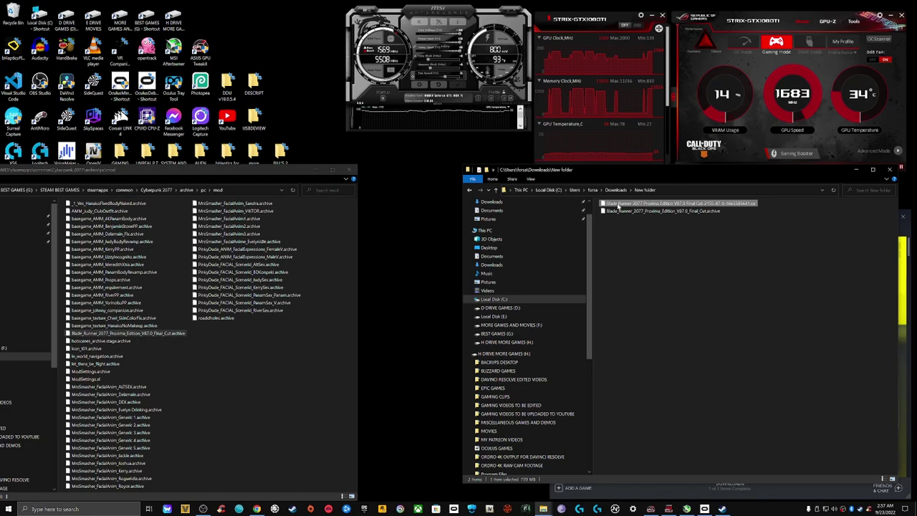
pyautogui.hotkey('ctrl', 'a')
pyautogui.rightClick(618, 206)
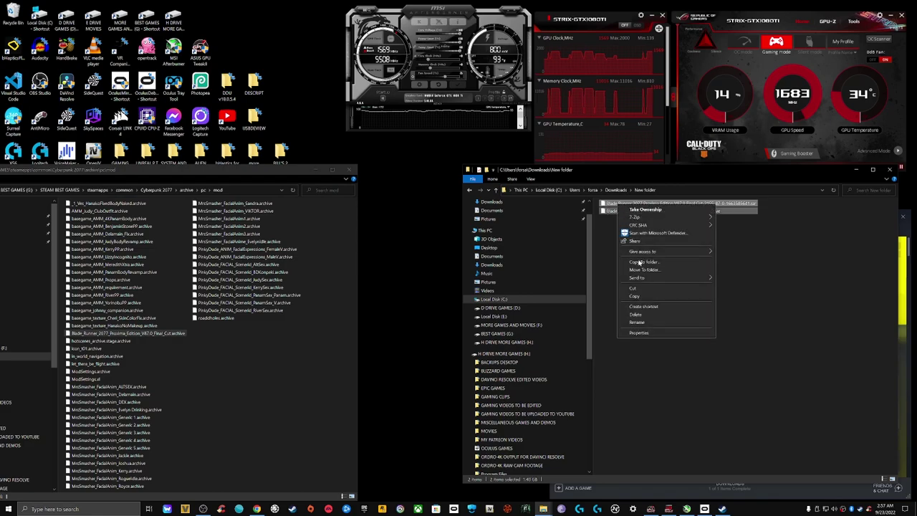
pyautogui.click(635, 314)
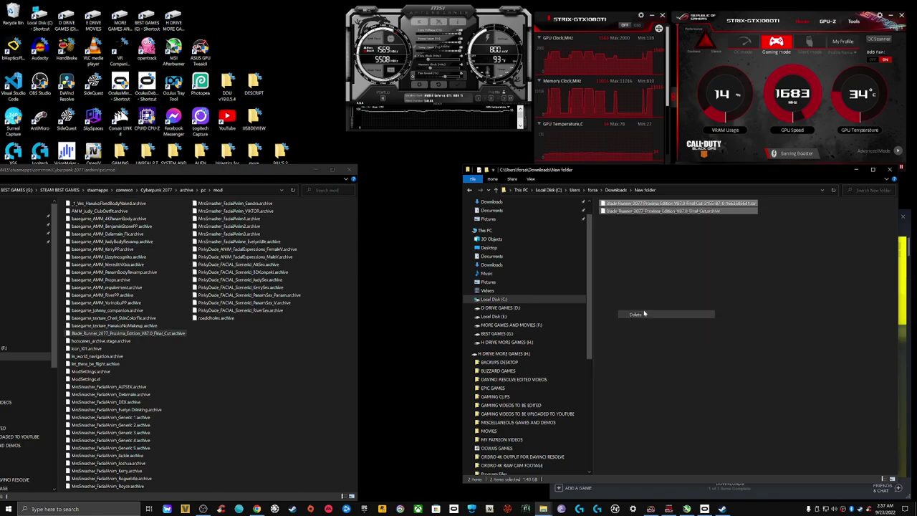
# Step: Move the Blade Runner 2077 Ultimate Prop mod V4.0 .rar from Downloads into New folder and extract it there with 7-Zip
pyautogui.click(470, 190)
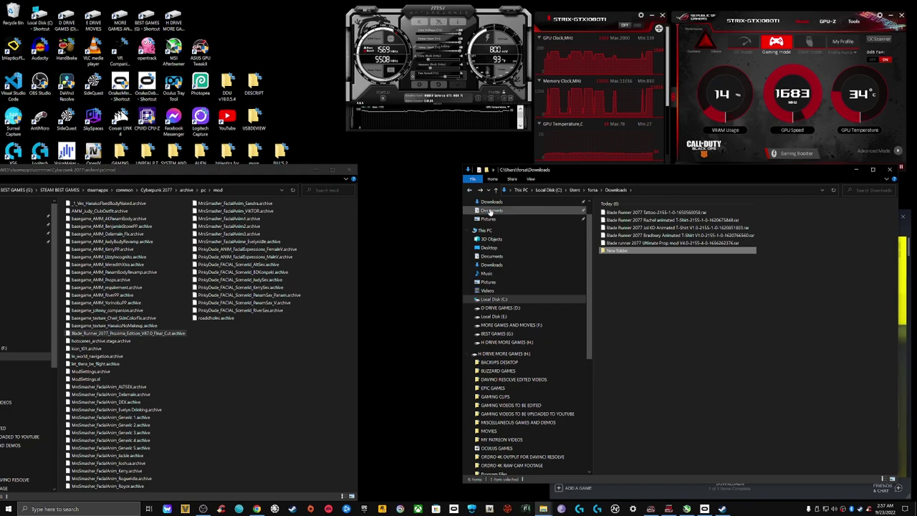
pyautogui.moveTo(655, 245); pyautogui.dragTo(651, 248)
pyautogui.doubleClick(651, 244)
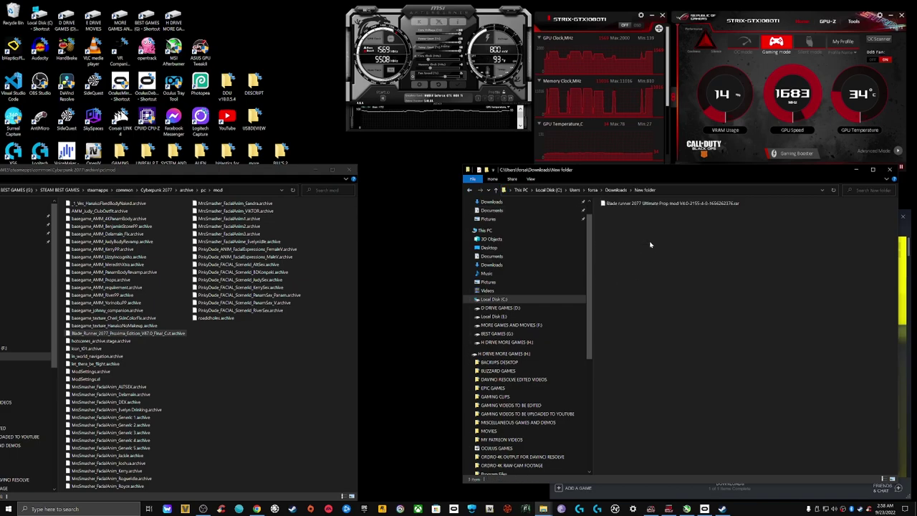
pyautogui.rightClick(658, 204)
pyautogui.moveTo(677, 223)
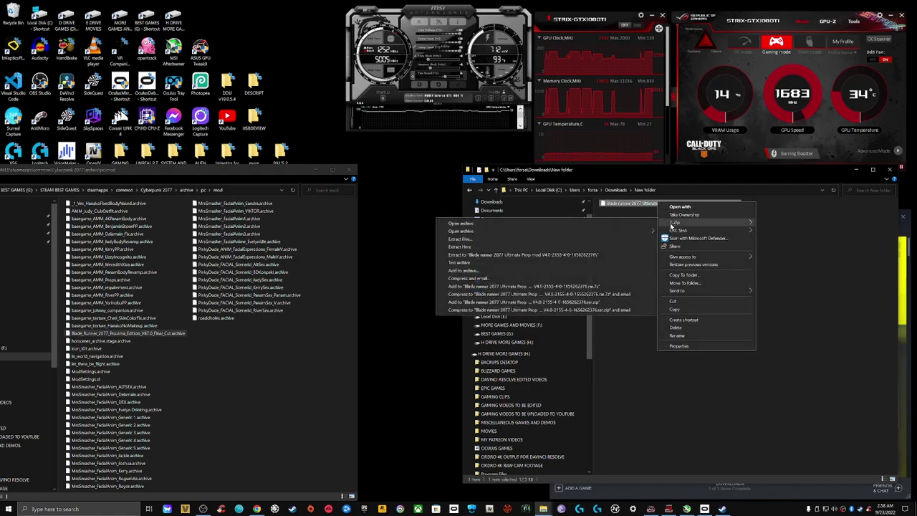
pyautogui.click(610, 246)
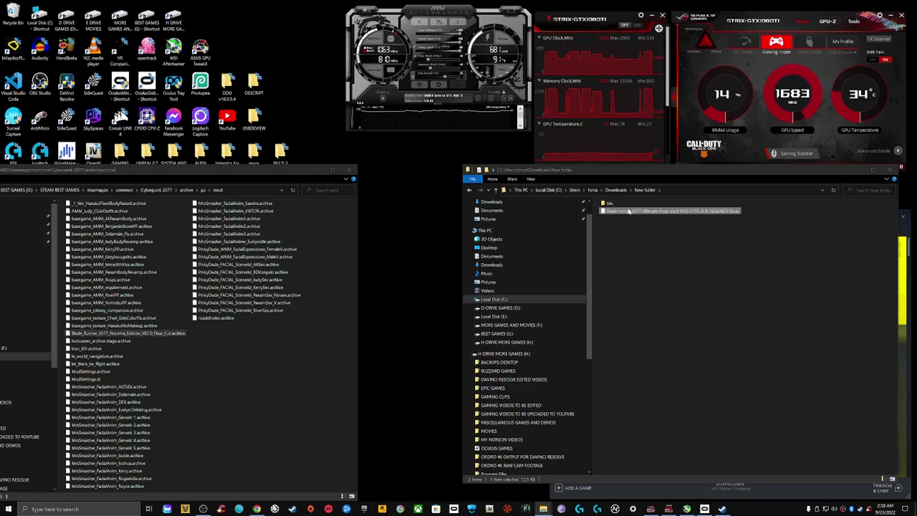
# Step: Inspect the extracted bin folder down to cyber_engine_tweaks\mods, and return to New folder in Downloads
pyautogui.doubleClick(623, 206)
pyautogui.doubleClick(623, 213)
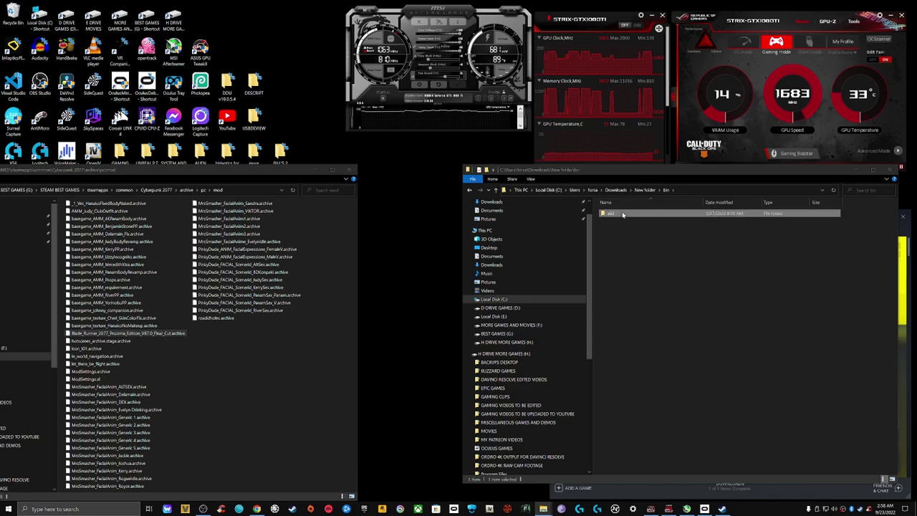
pyautogui.click(624, 215)
pyautogui.doubleClick(624, 214)
pyautogui.doubleClick(624, 214)
pyautogui.doubleClick(624, 214)
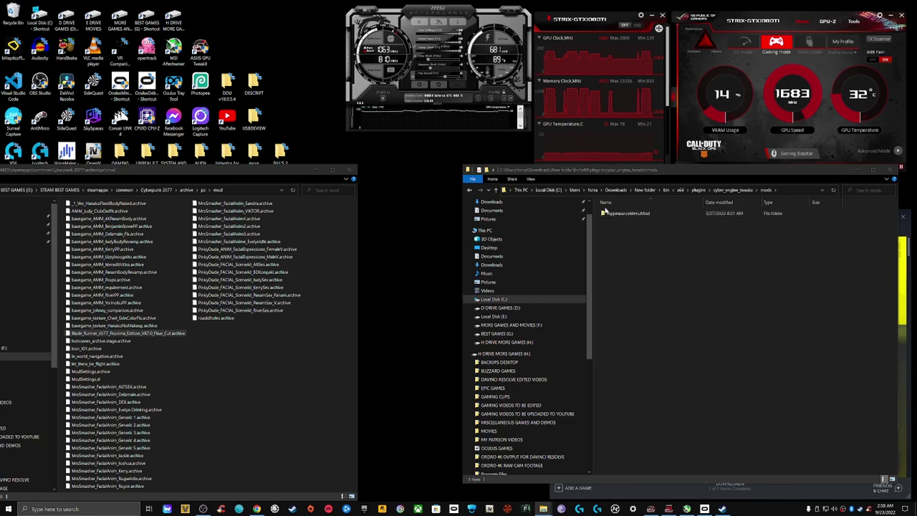
pyautogui.click(616, 190)
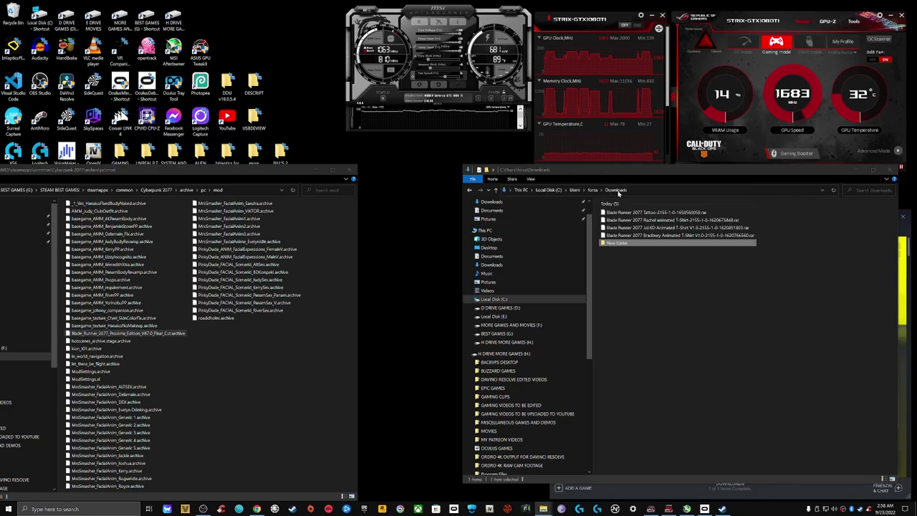
pyautogui.doubleClick(627, 244)
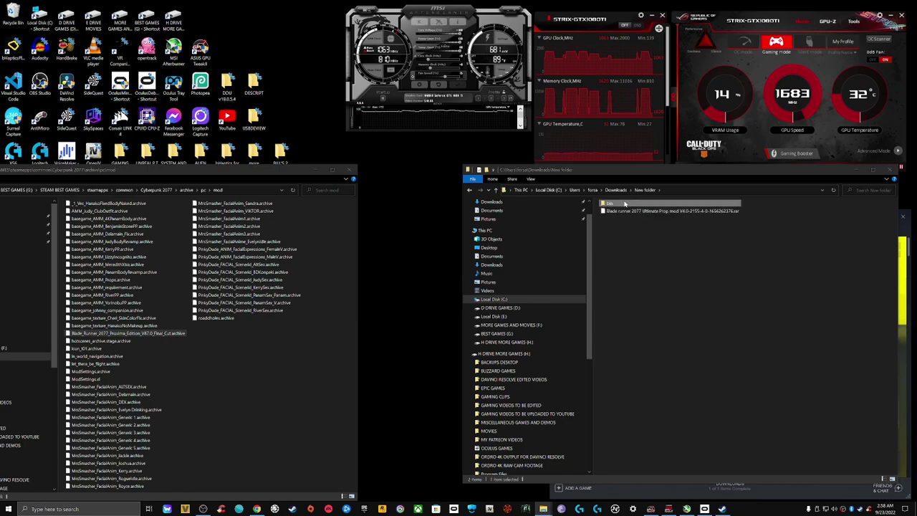
# Step: Copy the extracted bin folder into the game's main Cyberpunk 2077 folder, replacing the existing vortex_needs_this.txt
pyautogui.click(154, 191)
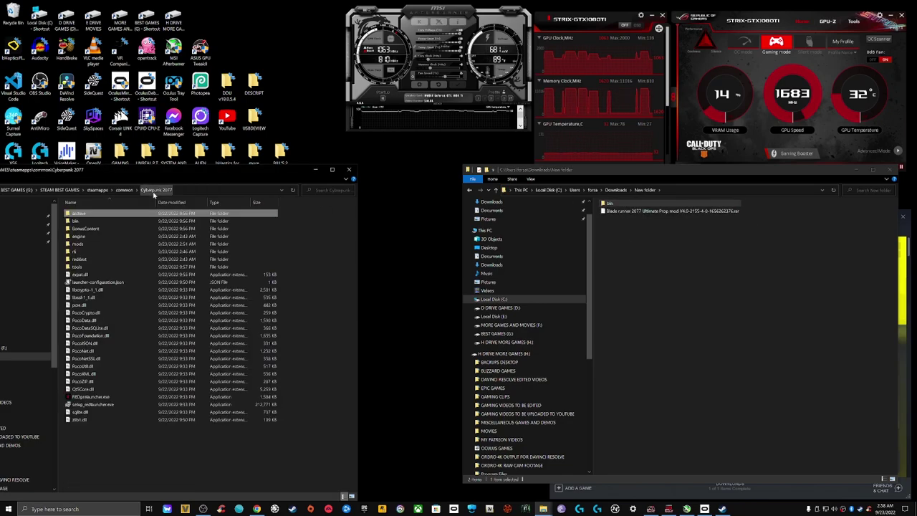
pyautogui.click(165, 222)
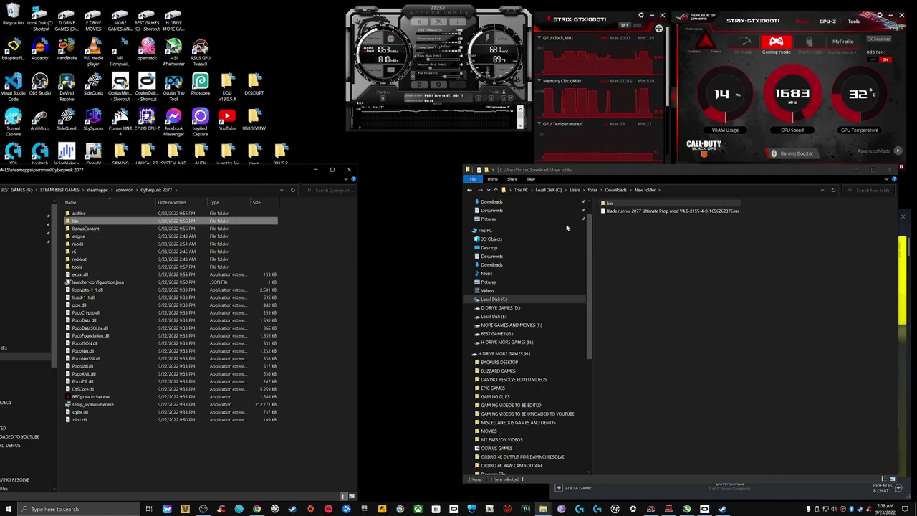
pyautogui.click(637, 205)
pyautogui.moveTo(640, 206); pyautogui.dragTo(343, 273)
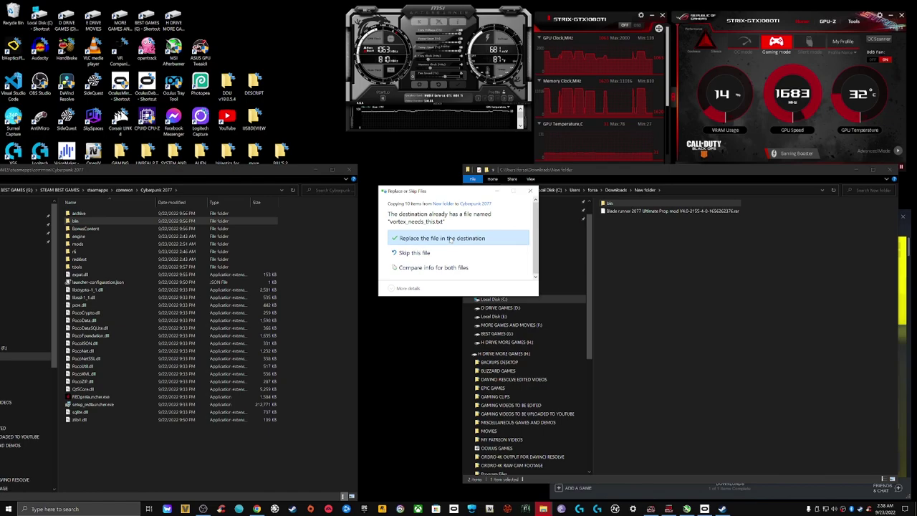
pyautogui.click(450, 239)
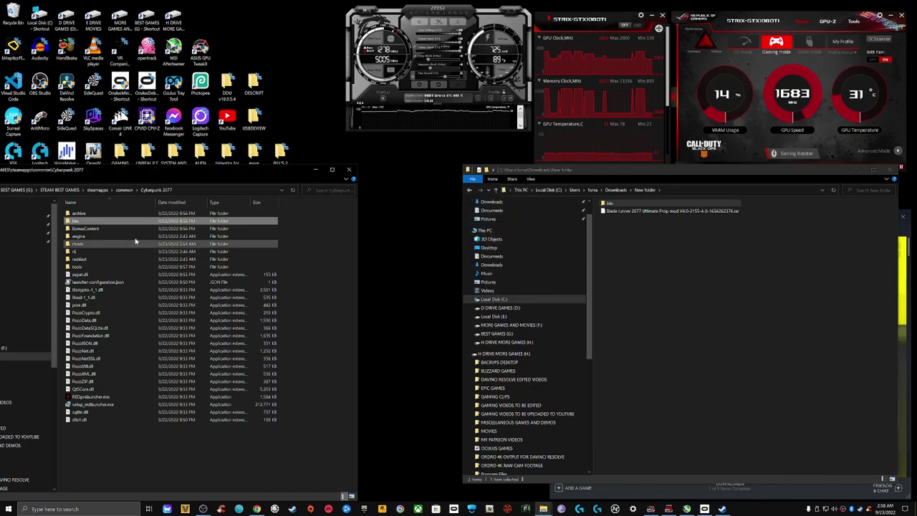
# Step: Open the game's bin\x64 folder to check the copied mod files
pyautogui.click(134, 221)
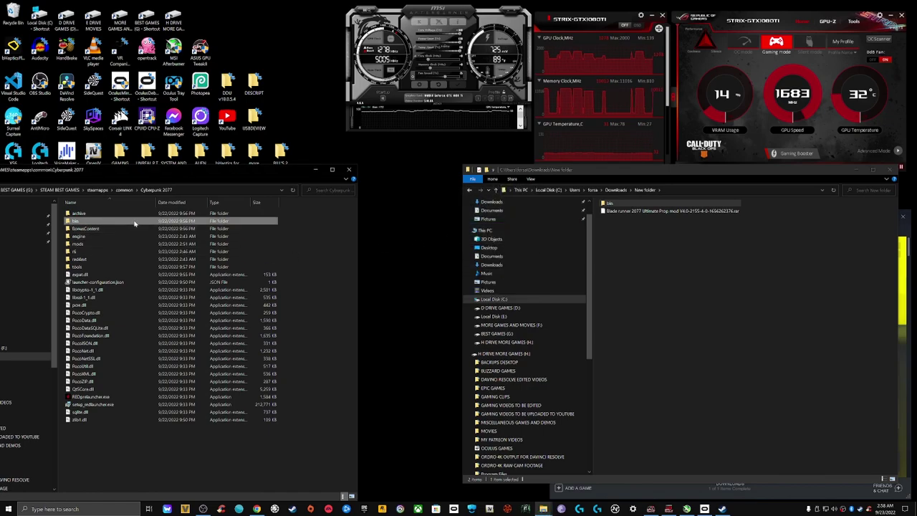
pyautogui.doubleClick(134, 221)
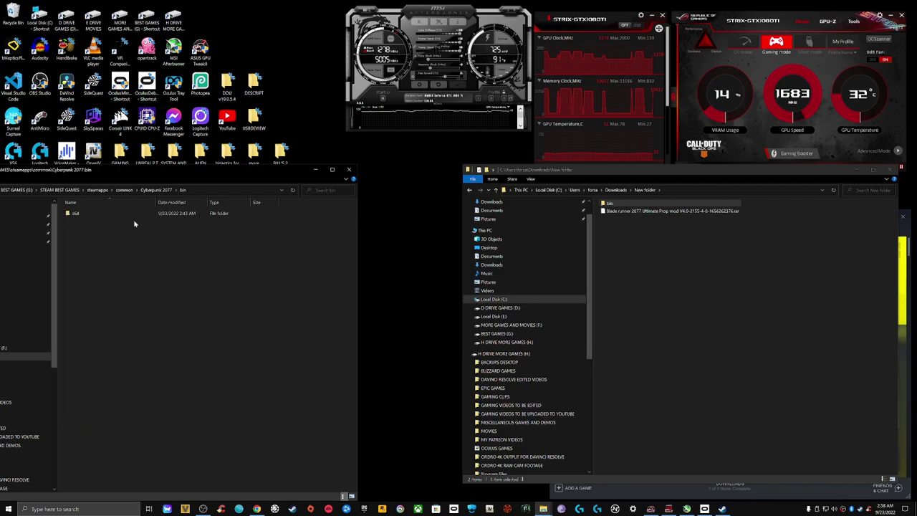
pyautogui.doubleClick(137, 214)
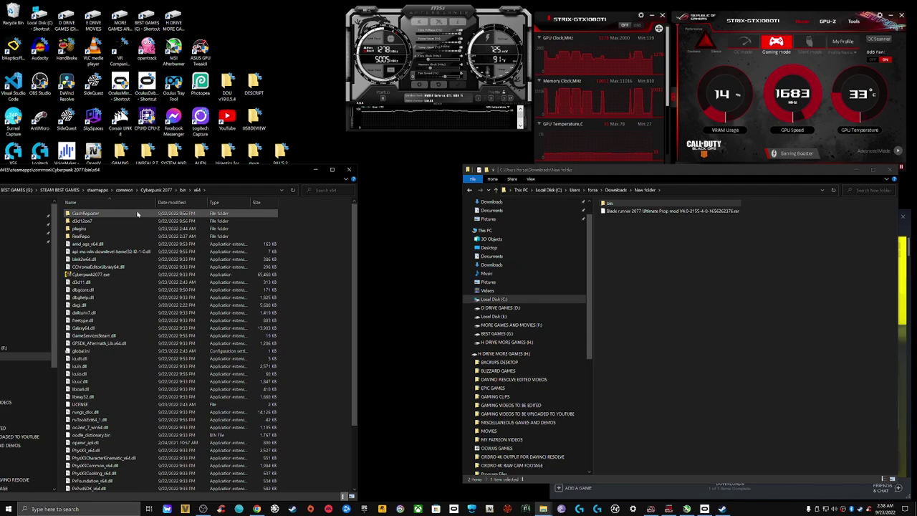
# Step: Browse the extracted bin folder down to AppearanceMenuMod\user\Decor to see which files the prop mod contains
pyautogui.click(680, 206)
pyautogui.doubleClick(680, 206)
pyautogui.doubleClick(675, 214)
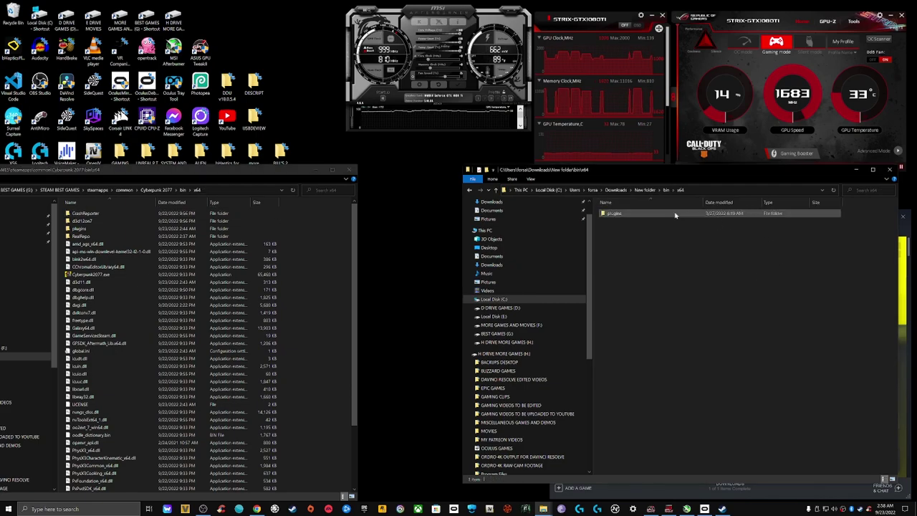
pyautogui.doubleClick(675, 213)
pyautogui.doubleClick(675, 214)
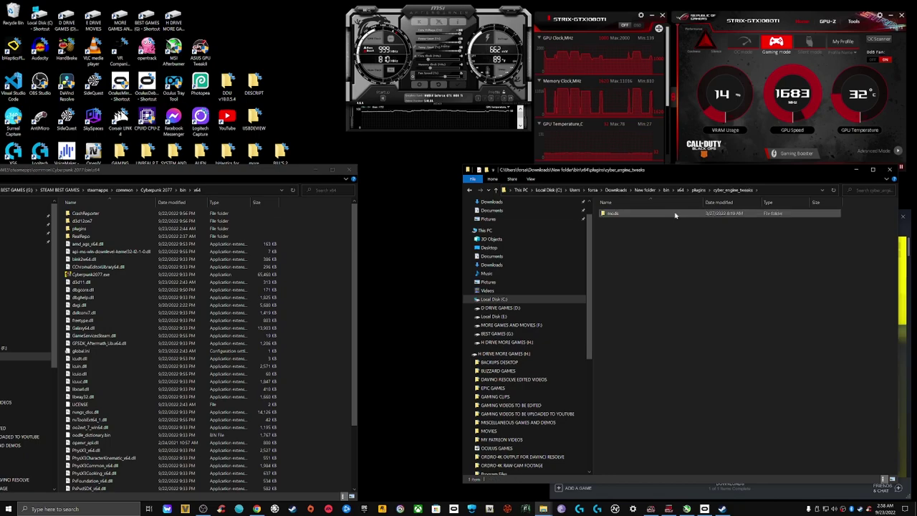
pyautogui.doubleClick(675, 213)
pyautogui.doubleClick(675, 213)
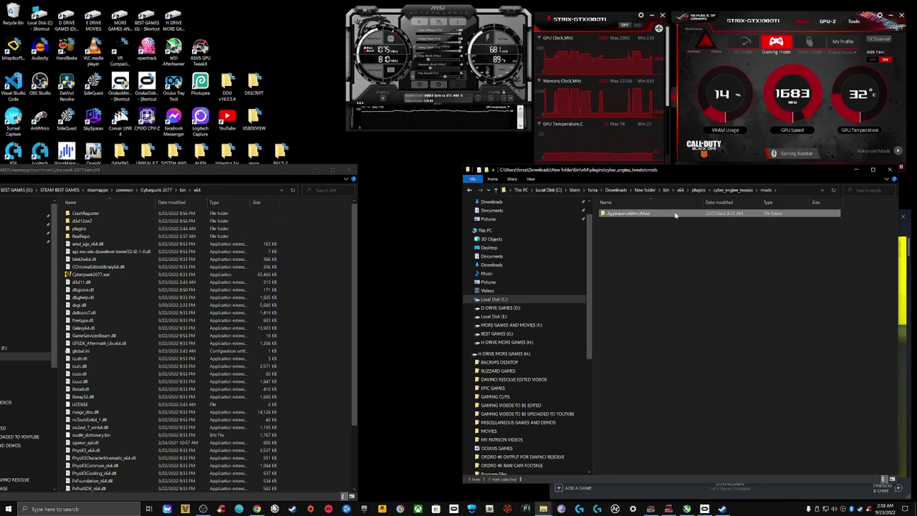
pyautogui.doubleClick(675, 213)
pyautogui.doubleClick(675, 214)
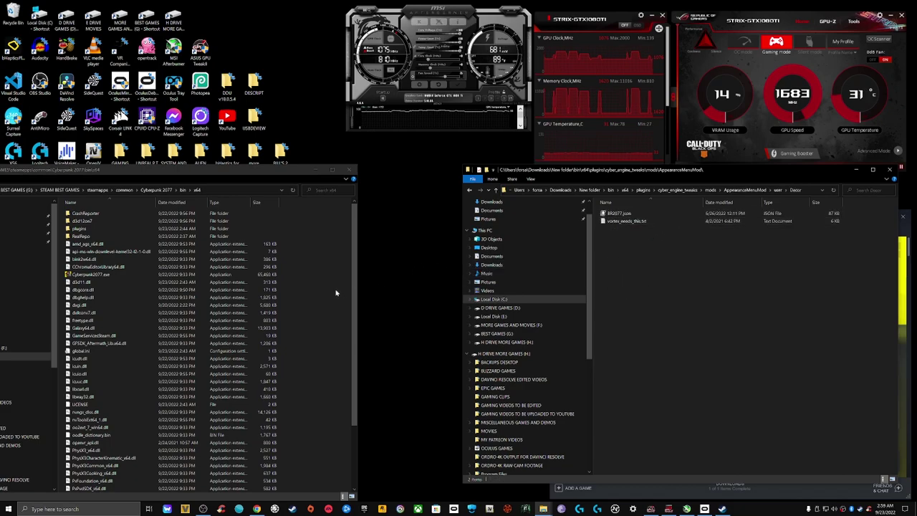
# Step: Browse the game's plugins folder down to AppearanceMenuMod\User\Decor and check it for the prop mod's files
pyautogui.doubleClick(121, 231)
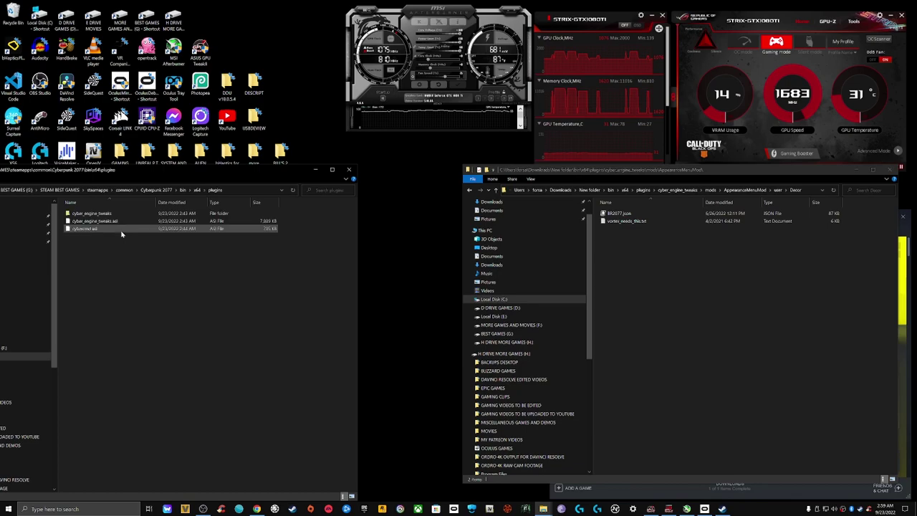
pyautogui.doubleClick(129, 214)
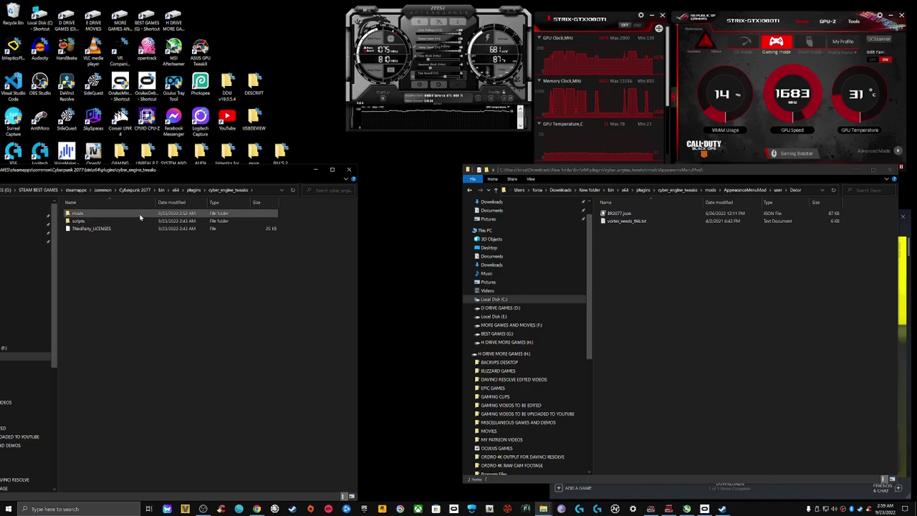
pyautogui.doubleClick(140, 215)
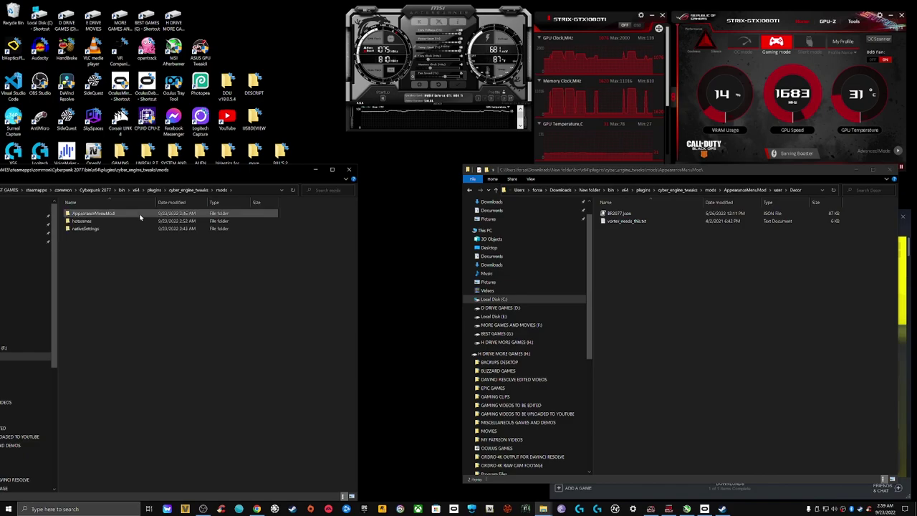
pyautogui.doubleClick(140, 214)
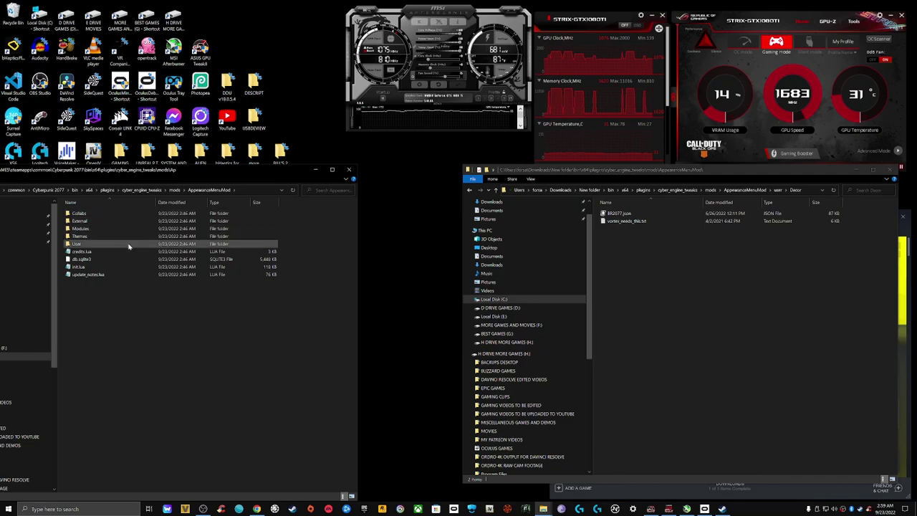
pyautogui.doubleClick(129, 245)
pyautogui.doubleClick(129, 213)
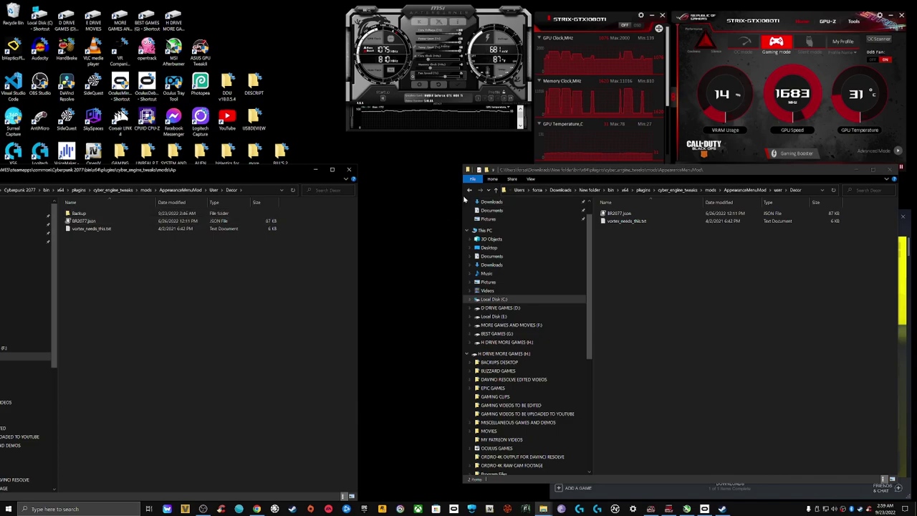
# Step: Return to New folder in Downloads and delete the bin folder and the Ultimate Prop mod .rar
pyautogui.click(558, 195)
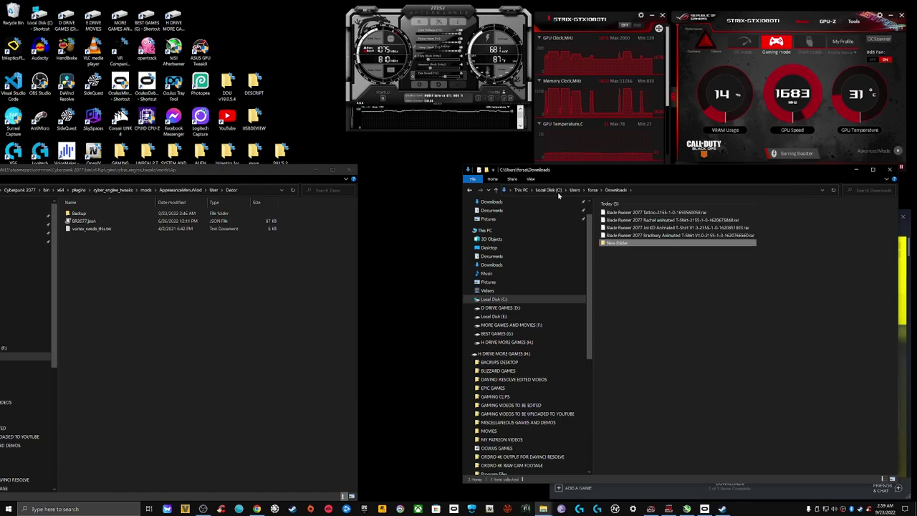
pyautogui.doubleClick(661, 243)
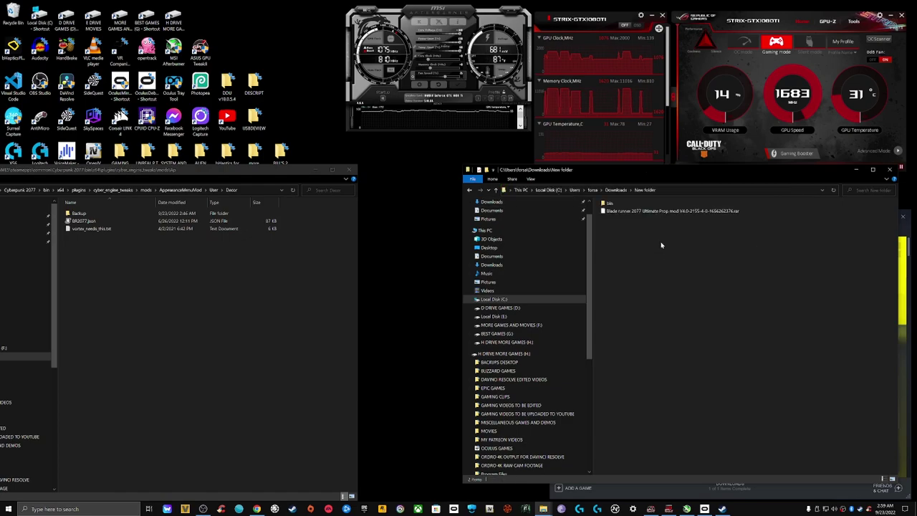
pyautogui.click(639, 205)
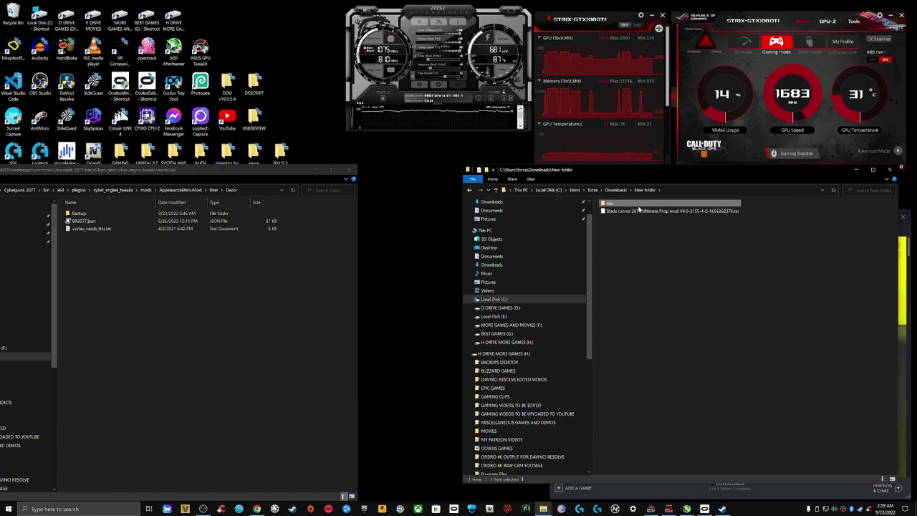
pyautogui.keyDown('shift'); pyautogui.click(639, 211); pyautogui.keyUp('shift')
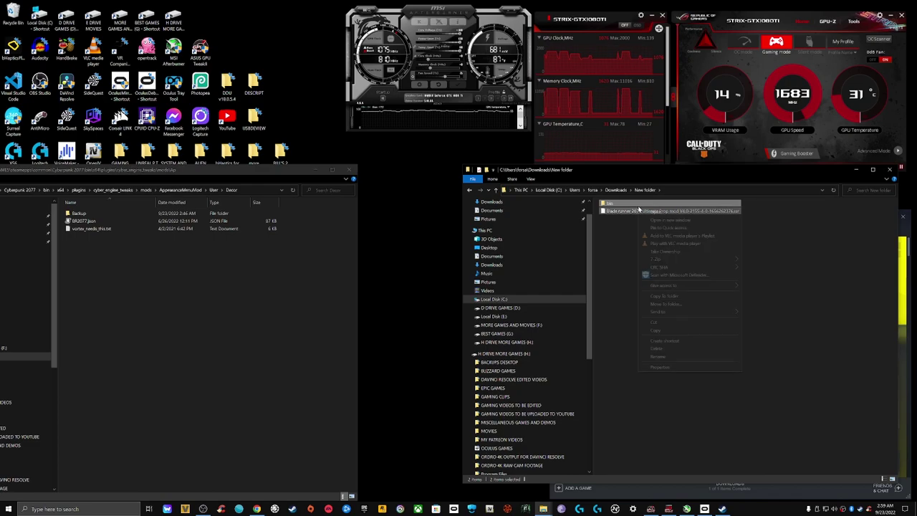
pyautogui.rightClick(640, 210)
pyautogui.click(655, 348)
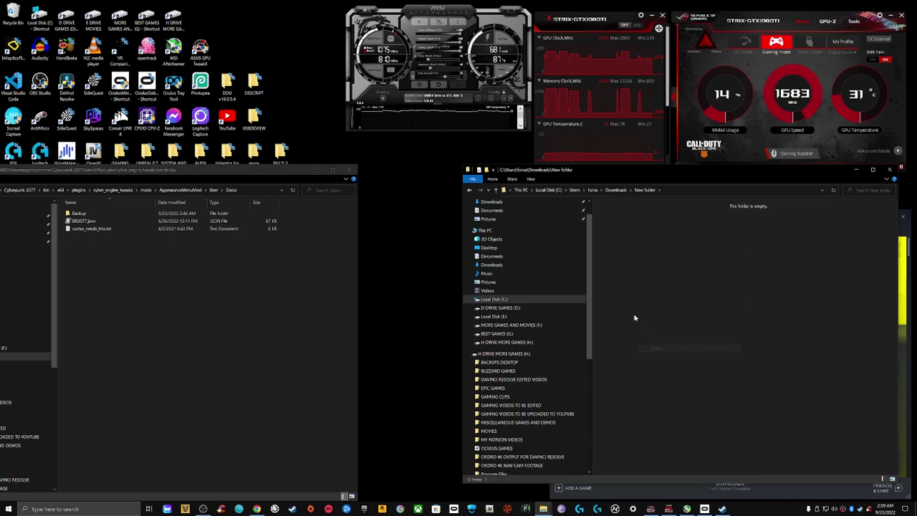
# Step: Return the game window to the Cyberpunk 2077 folder, and move the Bradbury Animated T-Shirt V1.0 .rar into New folder and extract it with 7-Zip
pyautogui.click(468, 191)
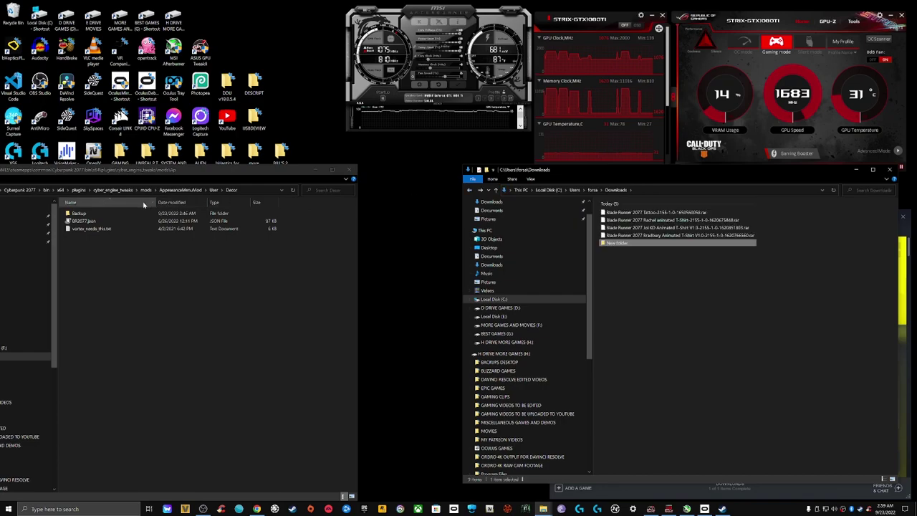
pyautogui.click(21, 190)
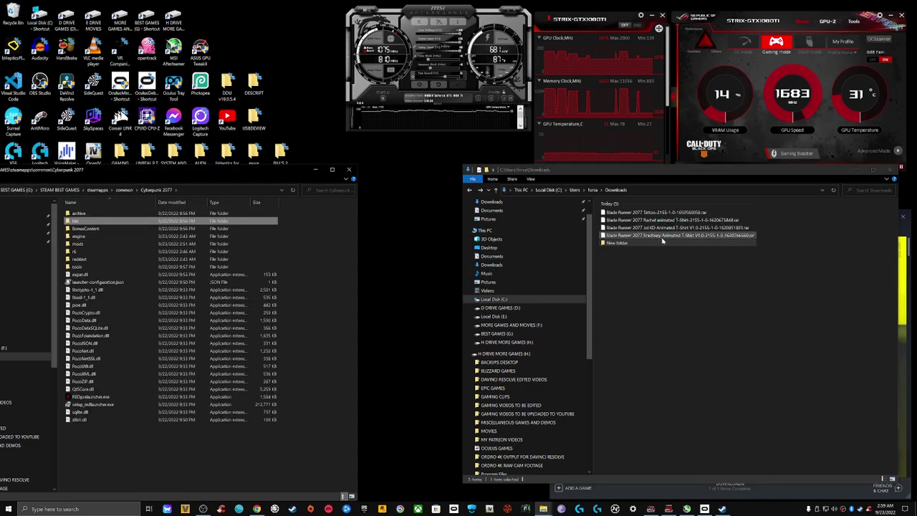
pyautogui.moveTo(662, 239); pyautogui.dragTo(632, 243)
pyautogui.doubleClick(645, 237)
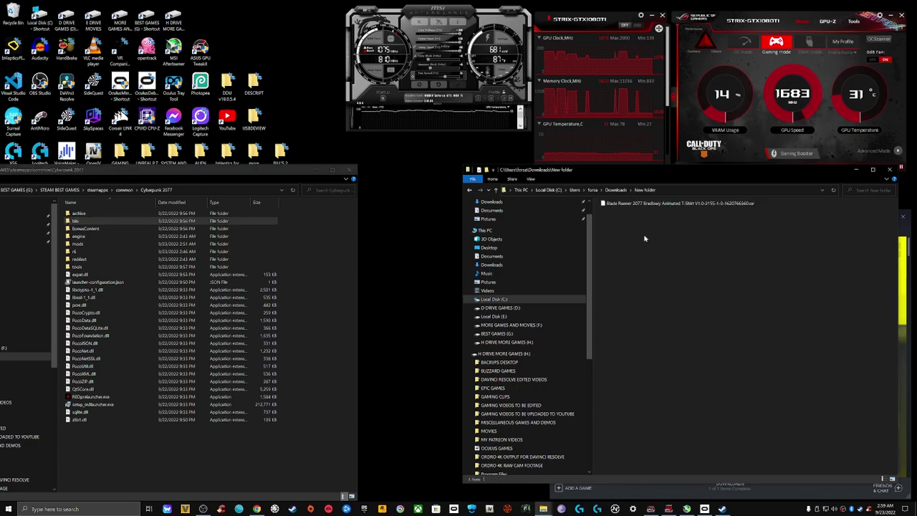
pyautogui.rightClick(645, 207)
pyautogui.moveTo(662, 226)
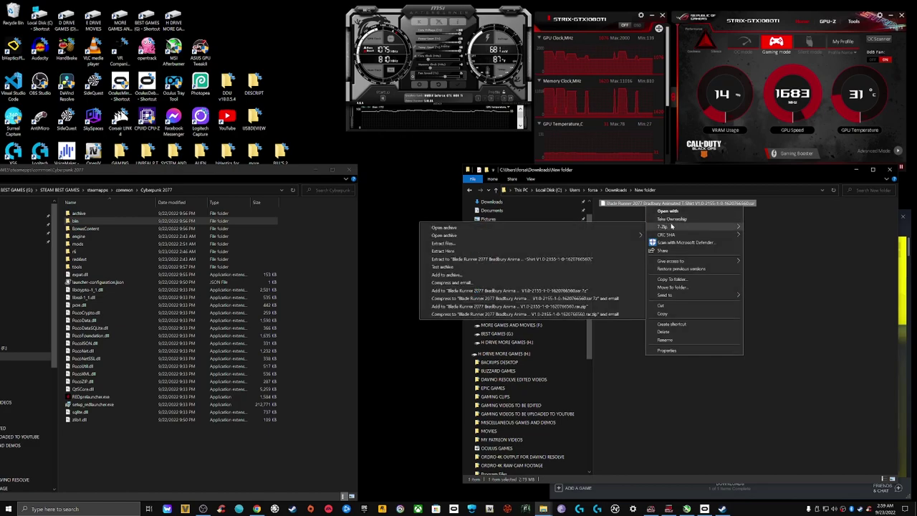
pyautogui.click(606, 251)
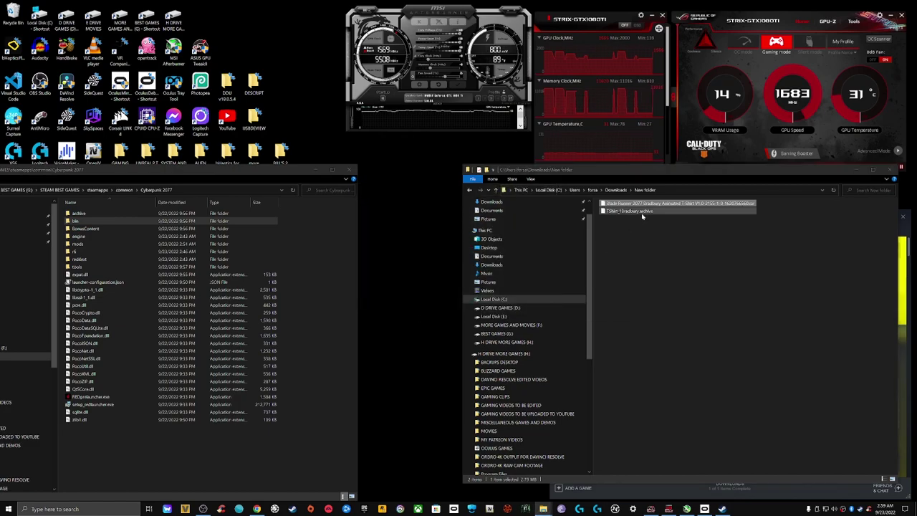
# Step: Open archive\pc\mod in the Cyberpunk 2077 folder and copy TShirt_1Bradbury.archive from New folder into it
pyautogui.click(154, 213)
pyautogui.click(154, 214)
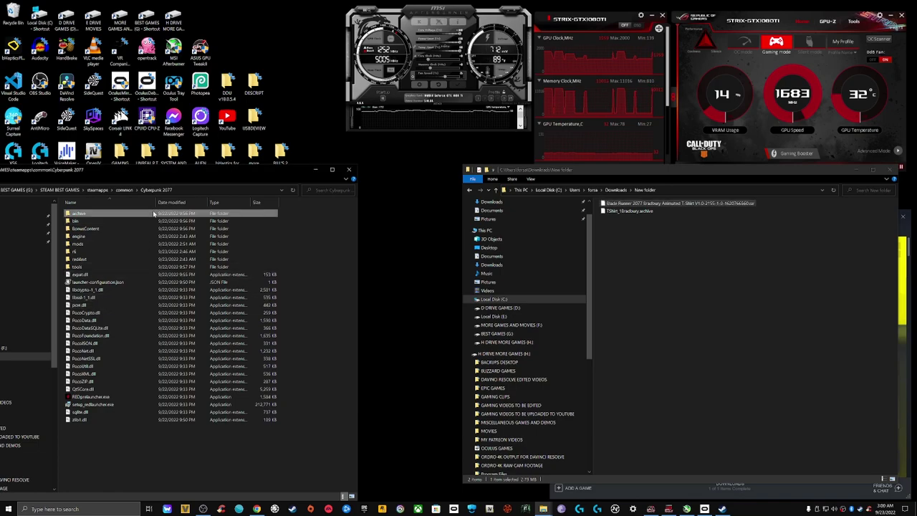
pyautogui.doubleClick(154, 213)
pyautogui.doubleClick(154, 214)
pyautogui.doubleClick(153, 221)
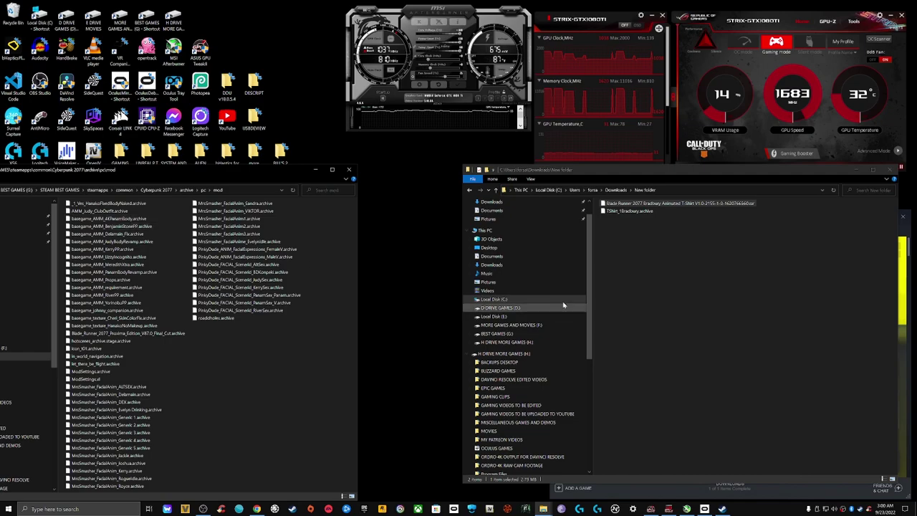
pyautogui.click(672, 212)
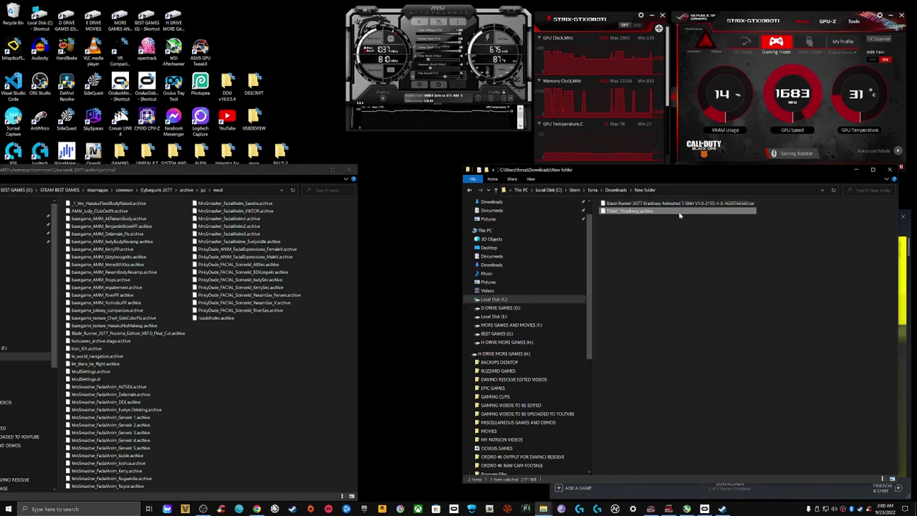
pyautogui.moveTo(680, 215); pyautogui.dragTo(565, 264)
pyautogui.moveTo(318, 406); pyautogui.dragTo(318, 407)
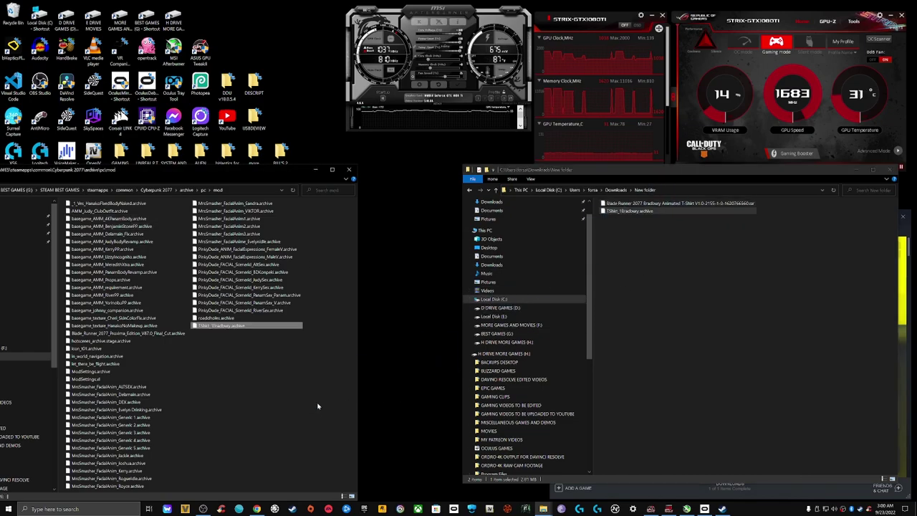
# Step: Delete the Bradbury Animated T-Shirt .rar and its extracted .archive file from New folder
pyautogui.click(669, 205)
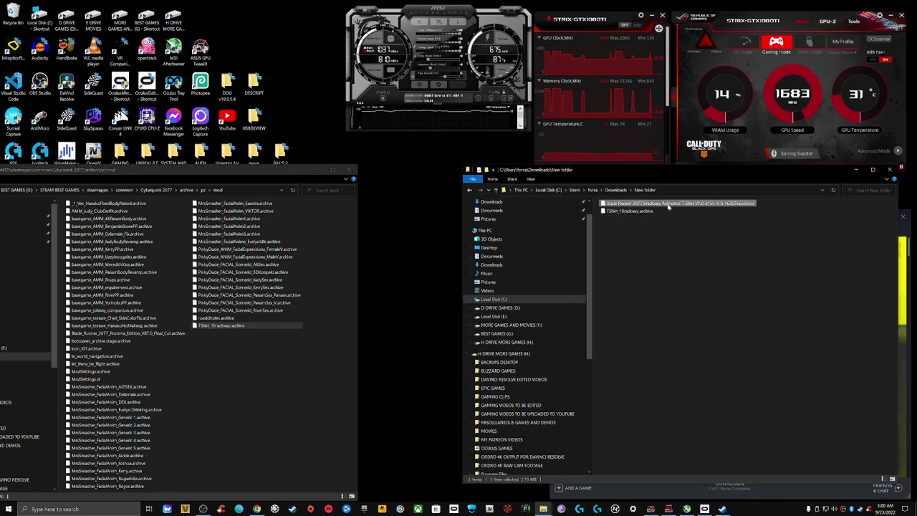
pyautogui.hotkey('ctrl', 'a')
pyautogui.rightClick(669, 205)
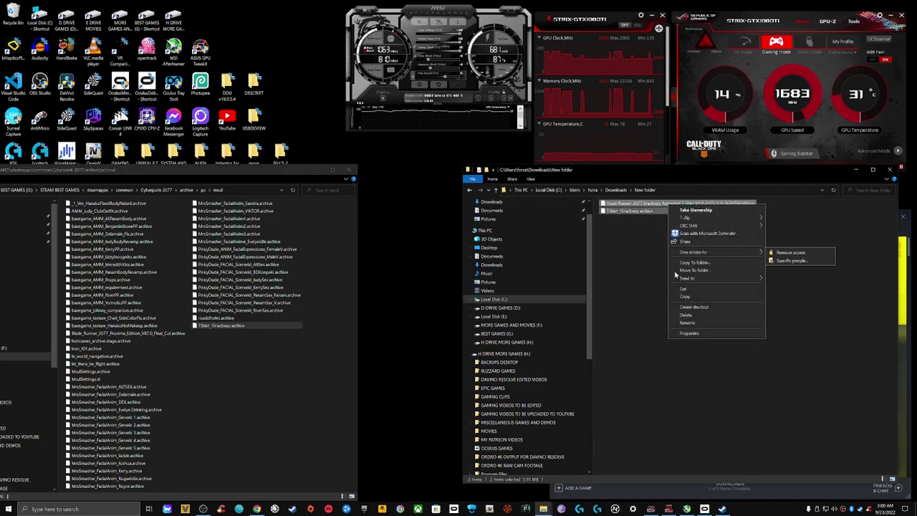
pyautogui.click(694, 317)
# Step: Move the Blade Runner 2077 Joi KD Animated T-Shirt V1.0 .rar from Downloads into New folder and extract it there with 7-Zip
pyautogui.click(492, 203)
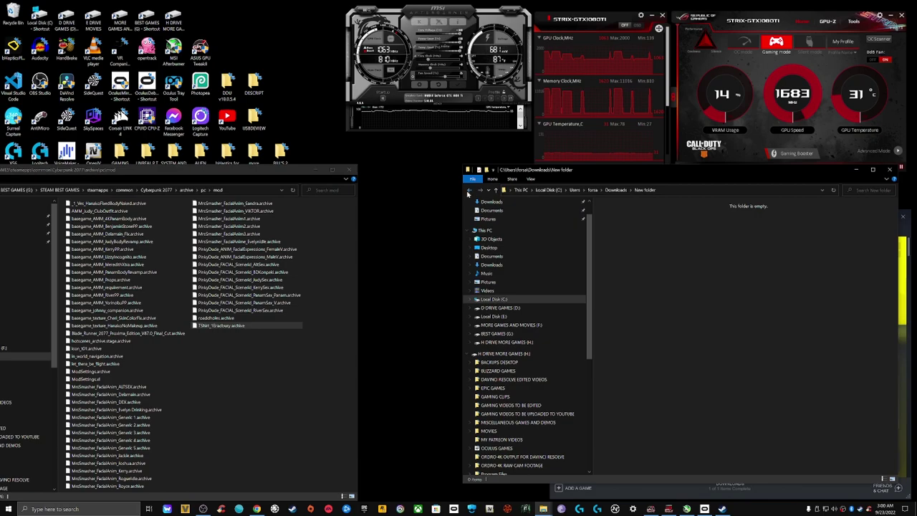
pyautogui.moveTo(660, 228); pyautogui.dragTo(660, 239)
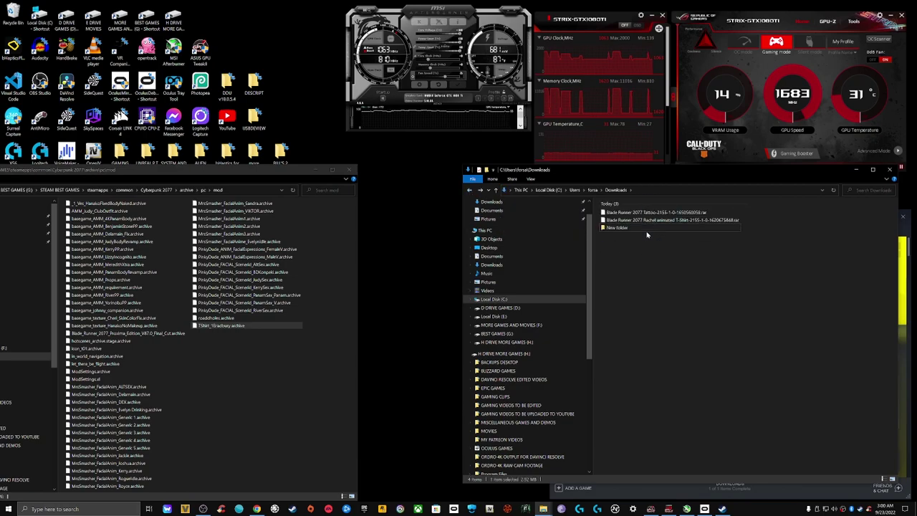
pyautogui.doubleClick(649, 228)
pyautogui.rightClick(654, 205)
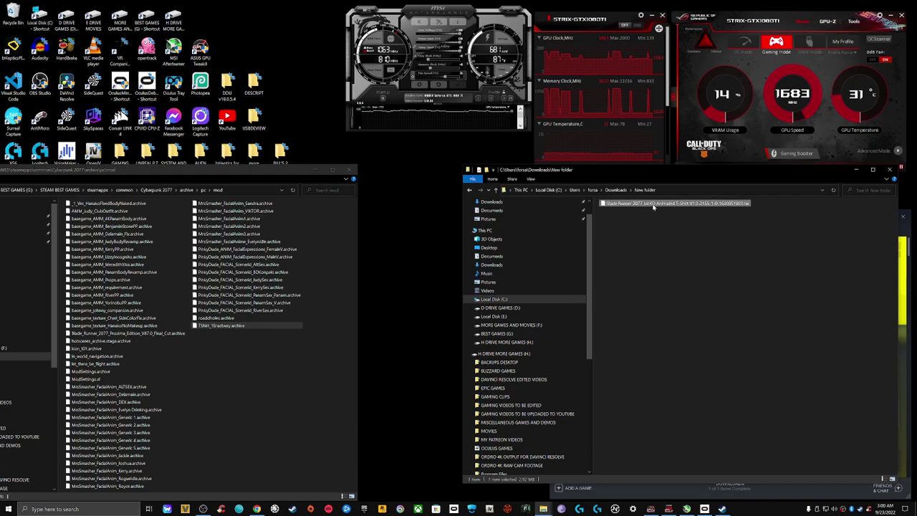
pyautogui.moveTo(650, 226)
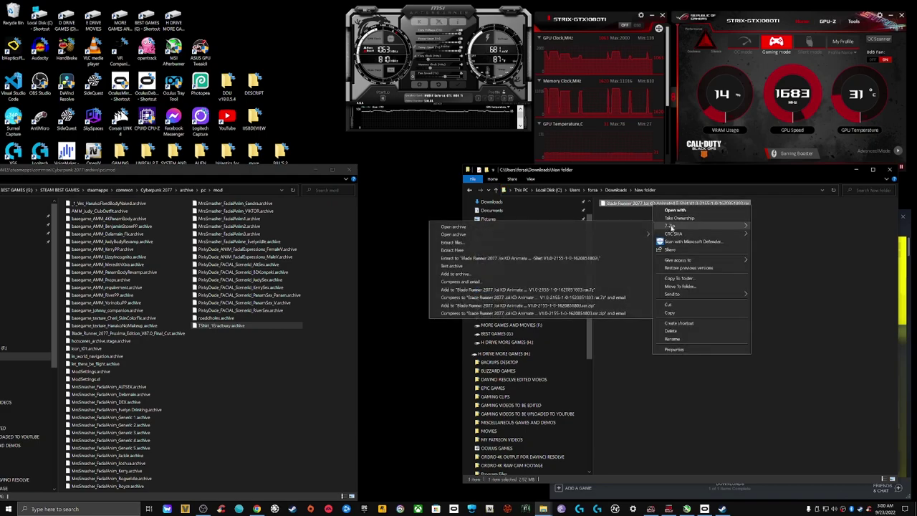
pyautogui.click(626, 249)
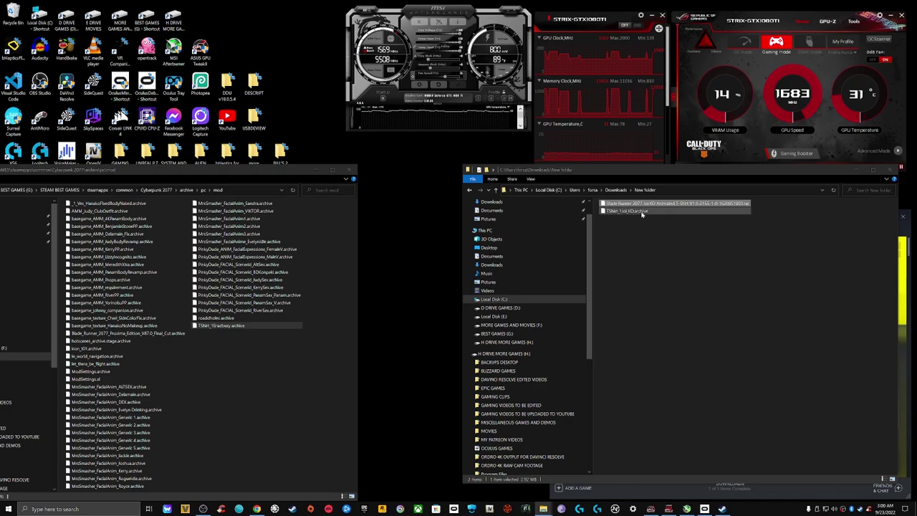
# Step: Copy TShirt_1Joi_KD.archive into the game's archive\pc\mod folder, and delete both Joi KD files from New folder
pyautogui.click(642, 213)
pyautogui.moveTo(642, 212); pyautogui.dragTo(284, 408)
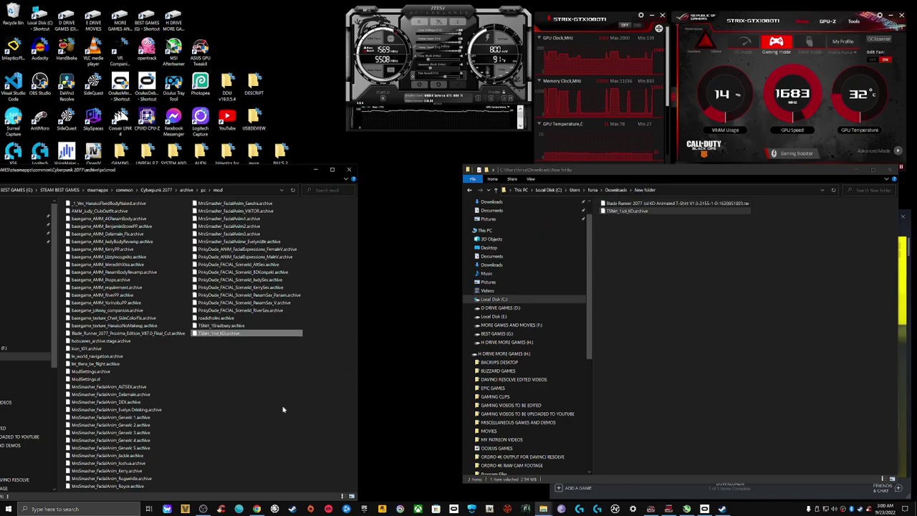
pyautogui.click(668, 207)
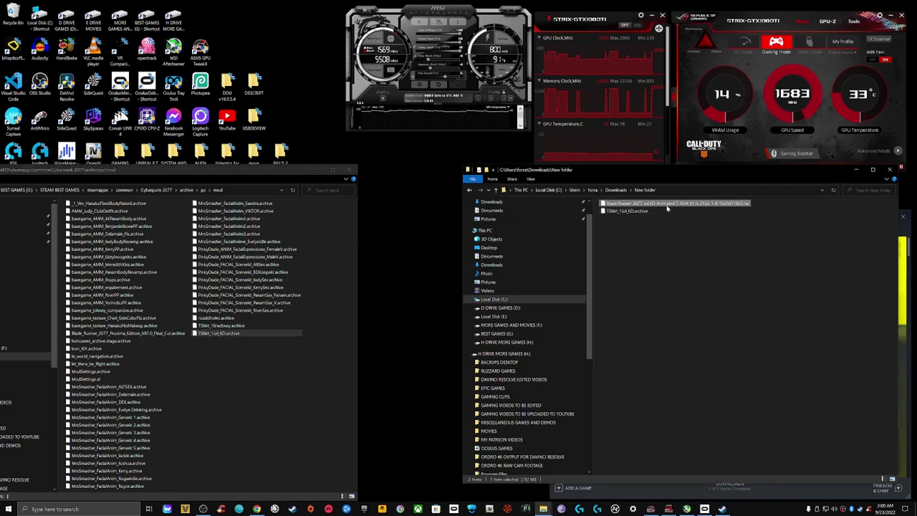
pyautogui.hotkey('ctrl', 'a')
pyautogui.rightClick(668, 208)
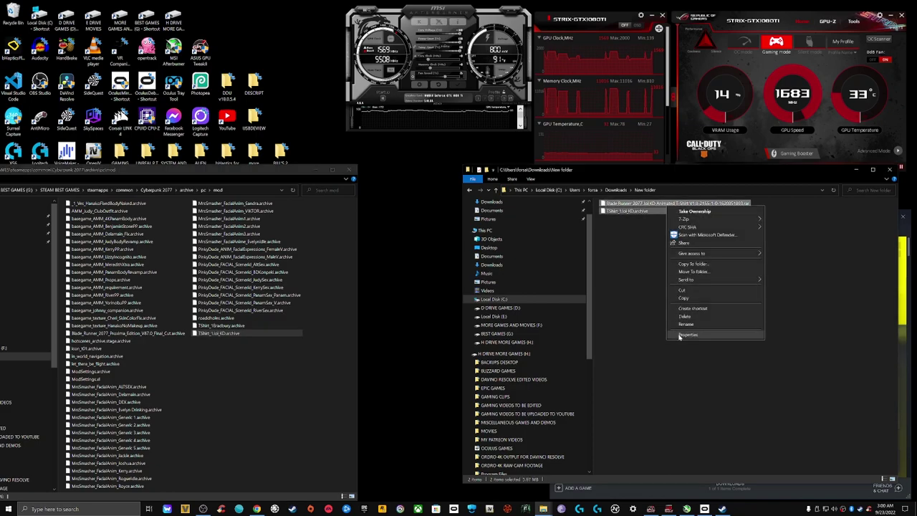
pyautogui.click(699, 317)
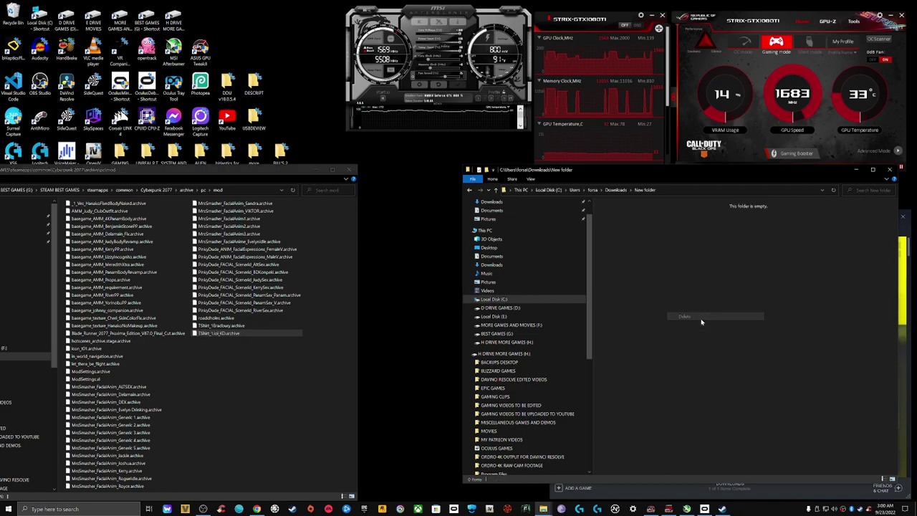
# Step: Move the Blade Runner 2077 Rachel animated T-Shirt .rar from Downloads into New folder and extract it there with 7-Zip
pyautogui.click(470, 191)
pyautogui.moveTo(659, 219)
pyautogui.mouseDown()
pyautogui.moveTo(662, 236)
pyautogui.moveTo(658, 227)
pyautogui.mouseUp()
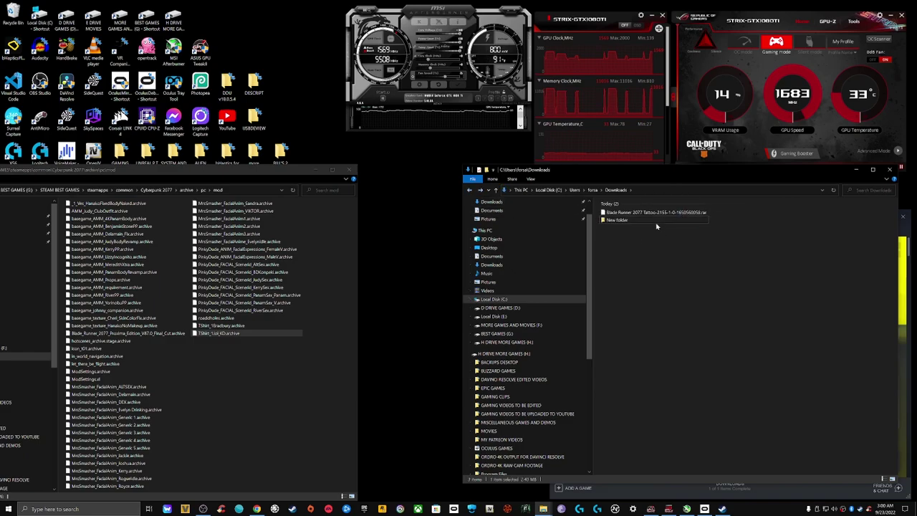
pyautogui.doubleClick(655, 225)
pyautogui.rightClick(668, 204)
pyautogui.moveTo(685, 224)
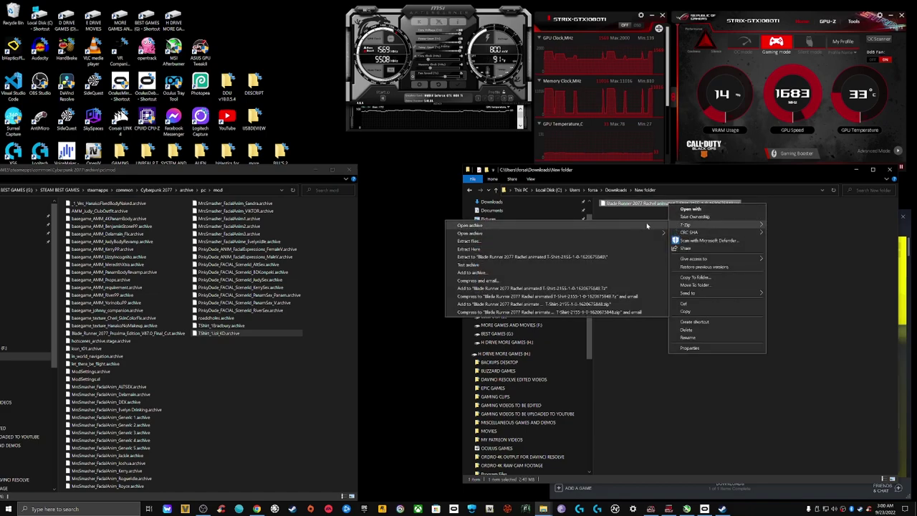
pyautogui.click(631, 248)
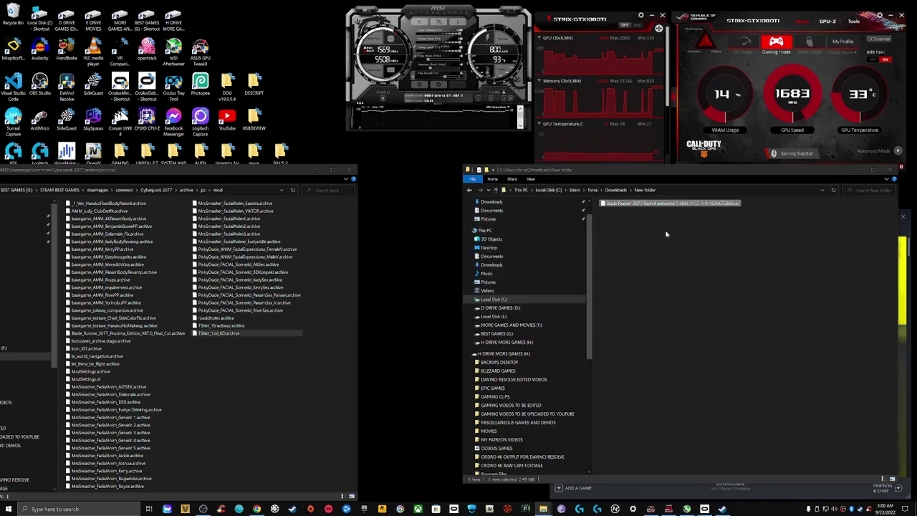
# Step: Copy TShirt_1Rachel.archive into the game's archive\pc\mod folder, and delete both Rachel T-shirt files from New folder
pyautogui.moveTo(628, 212); pyautogui.dragTo(309, 410)
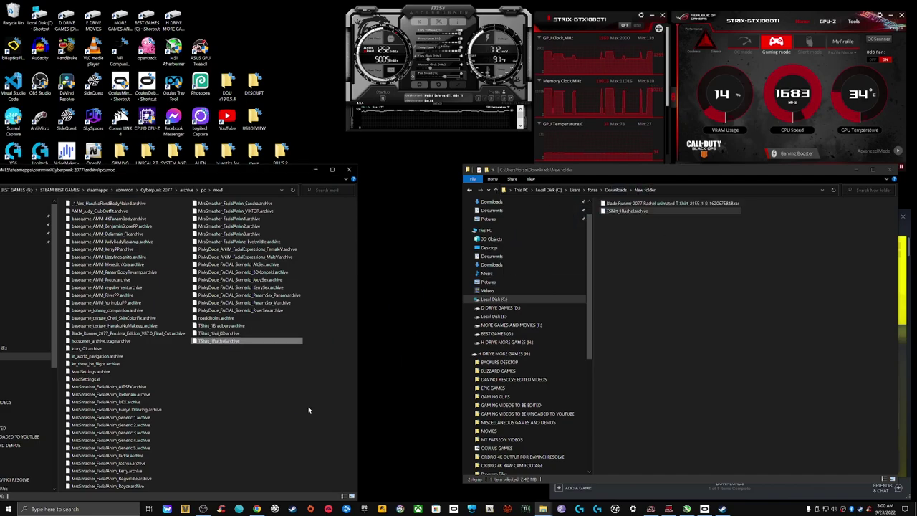
pyautogui.click(470, 190)
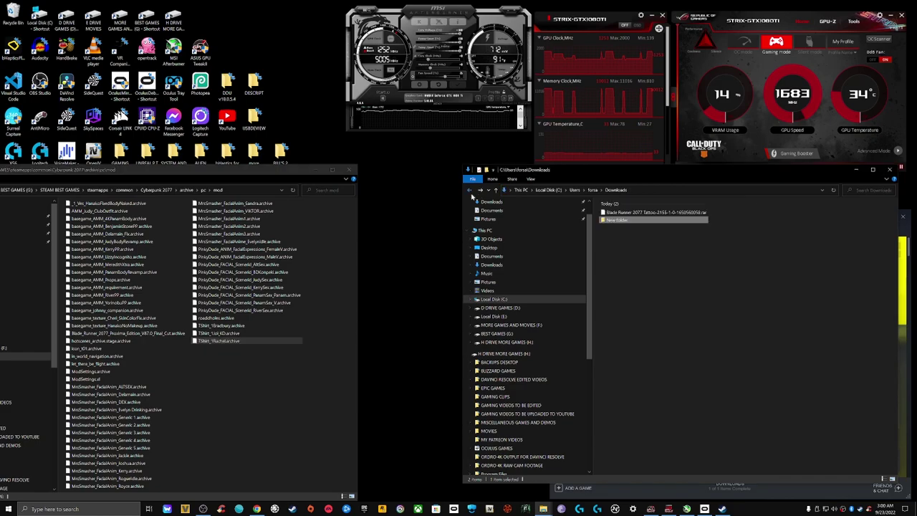
pyautogui.doubleClick(645, 220)
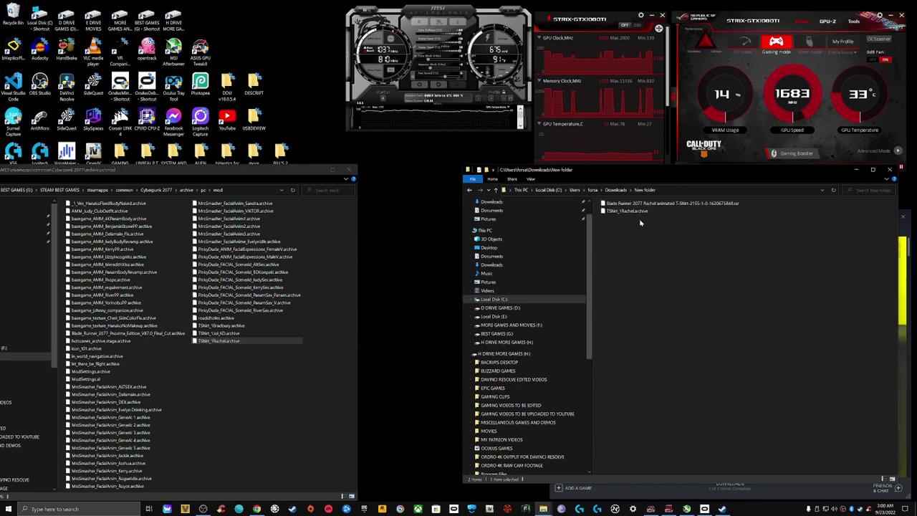
pyautogui.click(673, 205)
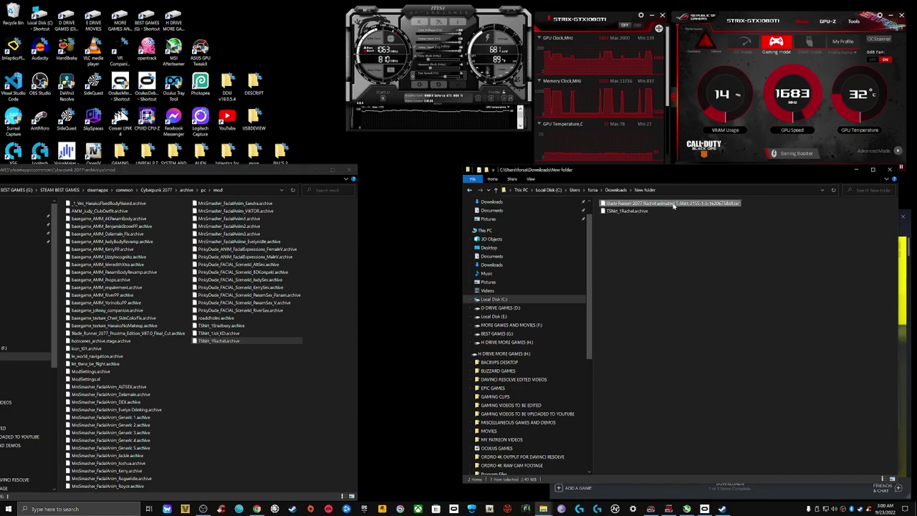
pyautogui.hotkey('ctrl', 'a')
pyautogui.rightClick(674, 206)
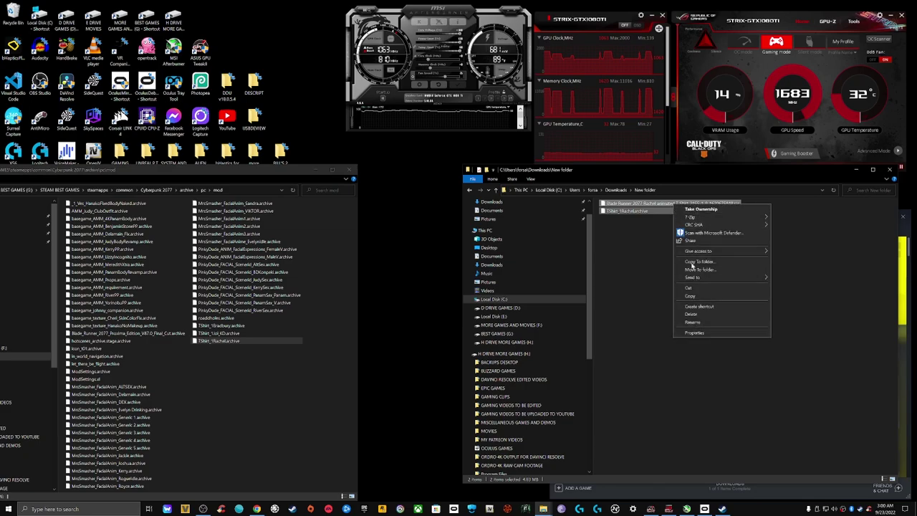
pyautogui.click(690, 315)
# Step: Move the Blade Runner 2077 Tattoo .rar from Downloads into New folder and extract it there with 7-Zip
pyautogui.click(470, 190)
pyautogui.moveTo(678, 217); pyautogui.dragTo(669, 219)
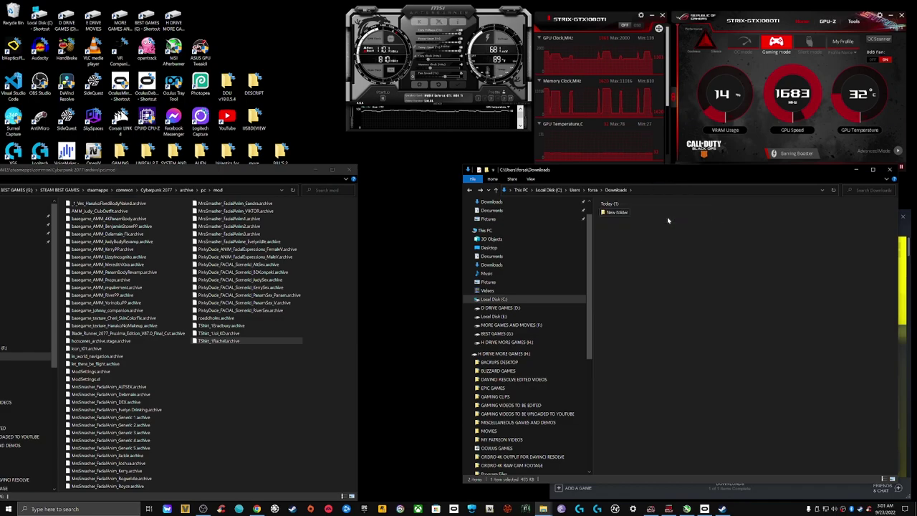
pyautogui.doubleClick(621, 216)
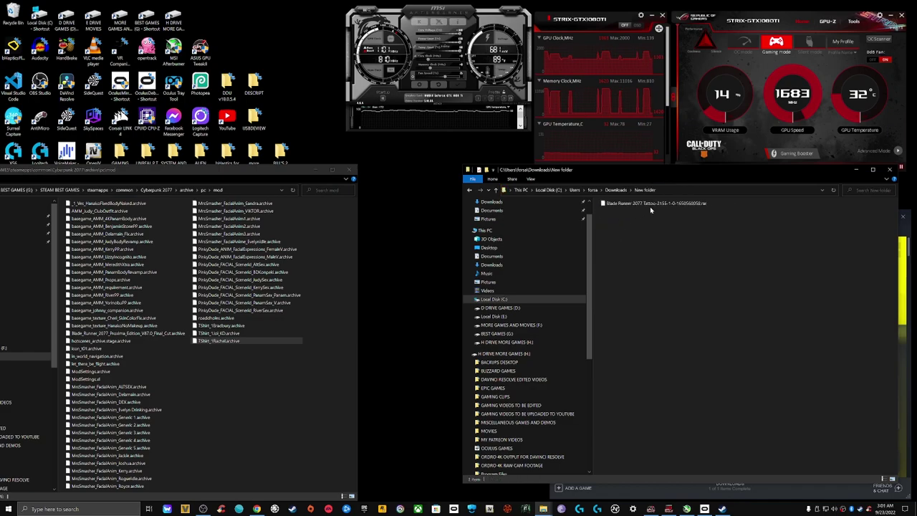
pyautogui.click(654, 205)
pyautogui.rightClick(655, 206)
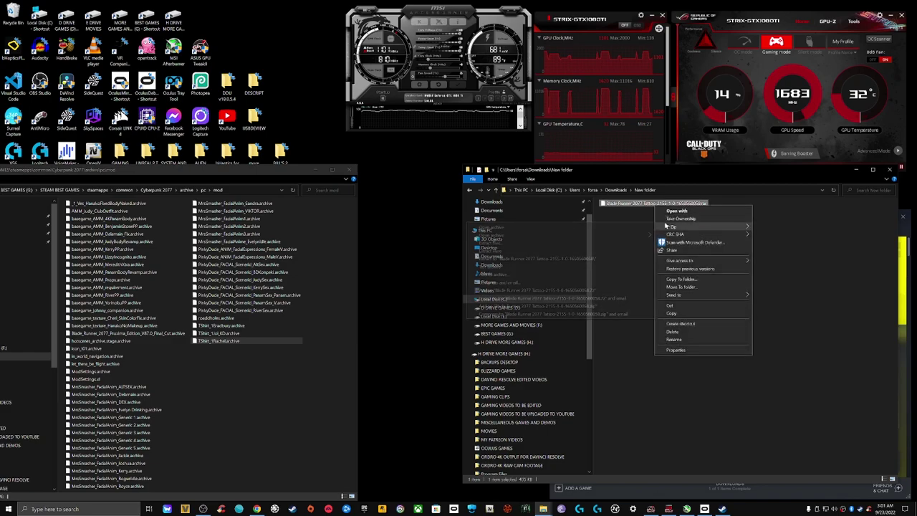
pyautogui.moveTo(674, 227)
pyautogui.click(620, 252)
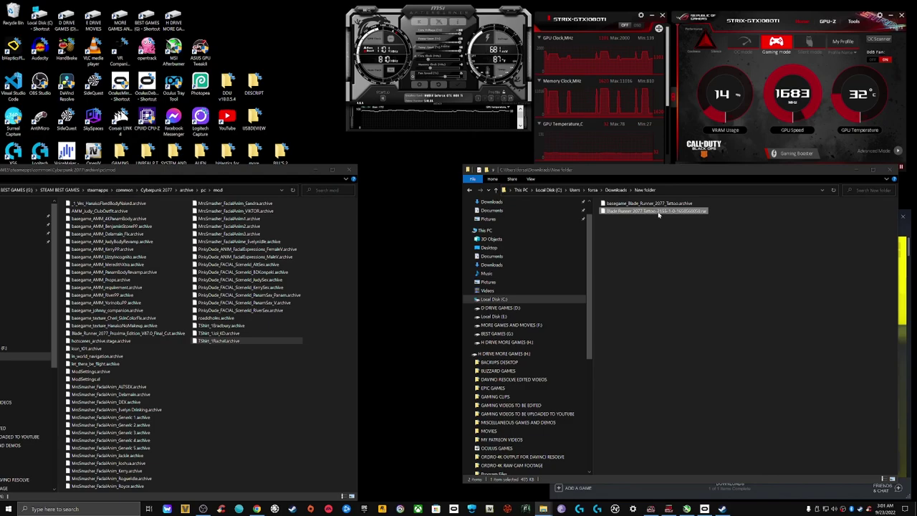
# Step: Copy basegame_Blade_Runner_2077_Tattoo.archive into the game's archive\pc\mod folder, and delete both tattoo files from New folder
pyautogui.click(663, 204)
pyautogui.moveTo(663, 204); pyautogui.dragTo(280, 432)
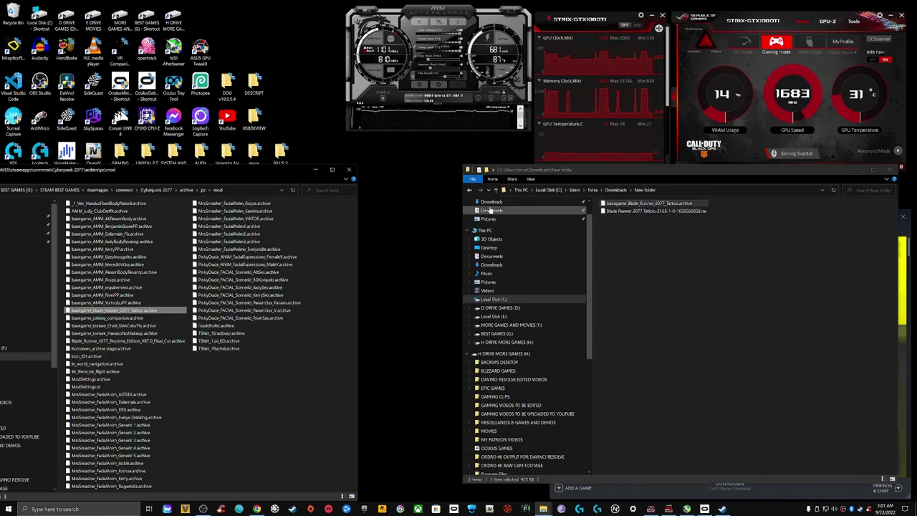
pyautogui.click(652, 206)
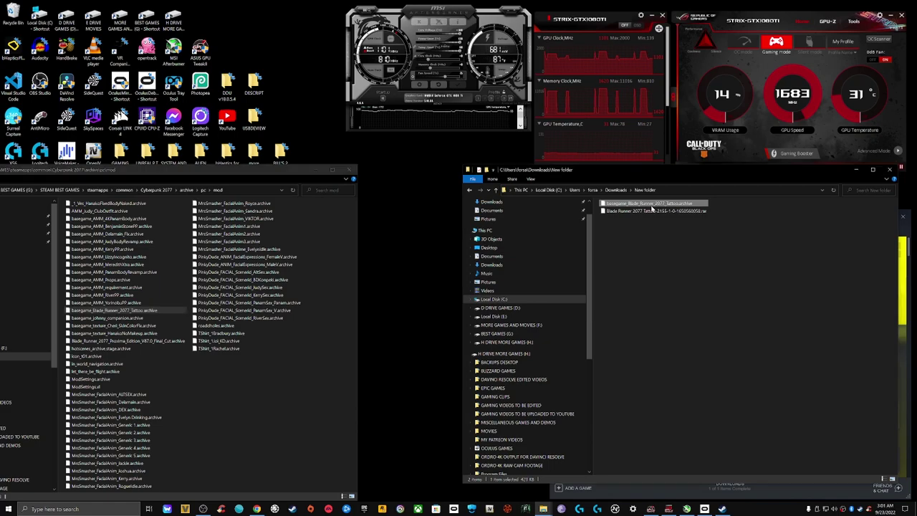
pyautogui.keyDown('shift'); pyautogui.click(652, 210); pyautogui.keyUp('shift')
pyautogui.rightClick(653, 208)
pyautogui.click(663, 316)
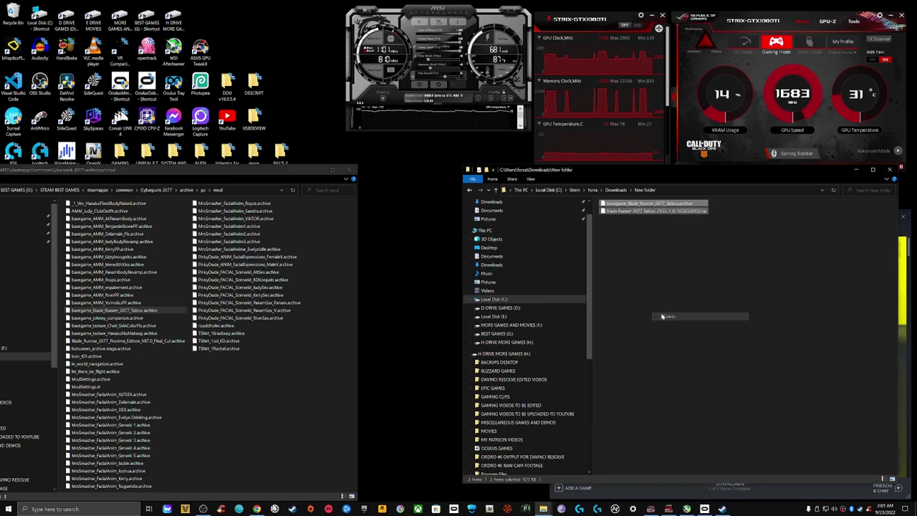
# Step: Close the Downloads window and switch to Chrome to show the files of the Blade Runner 2077 Better Finer Rain V3.2 mod on Nexus Mods
pyautogui.click(471, 191)
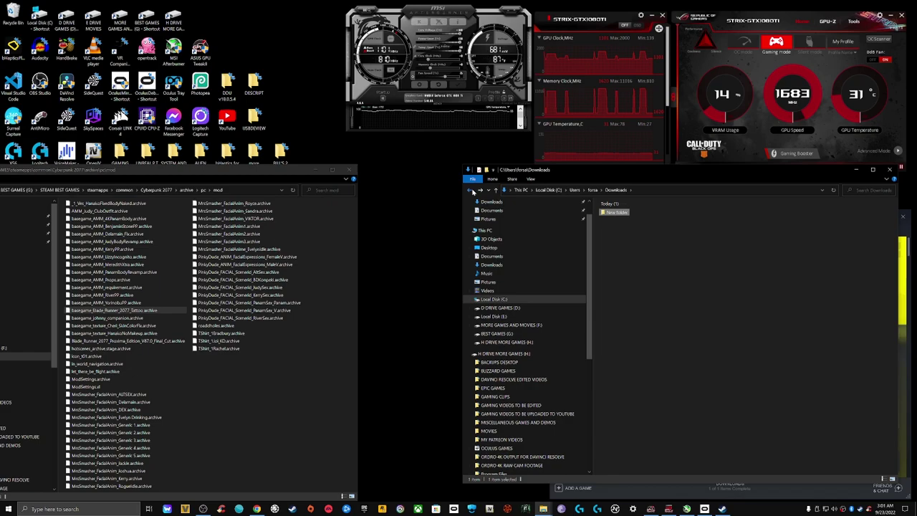
pyautogui.click(895, 177)
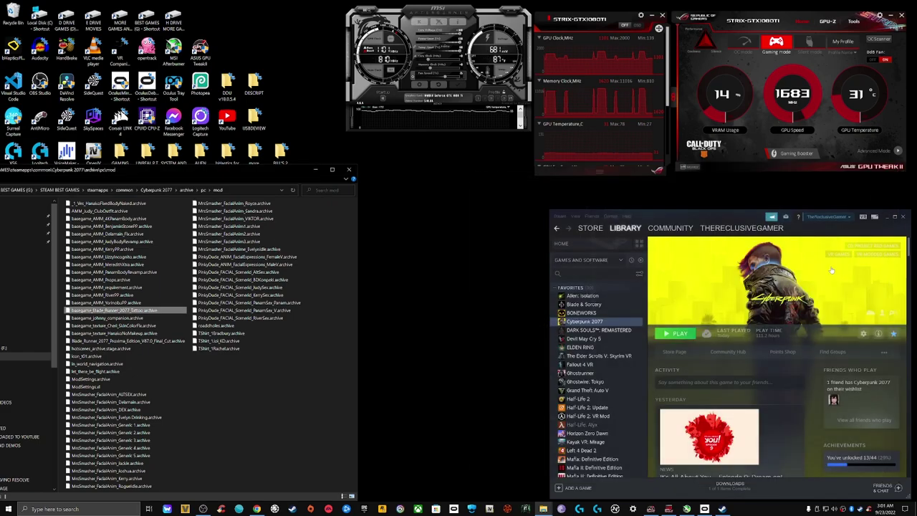
pyautogui.click(257, 509)
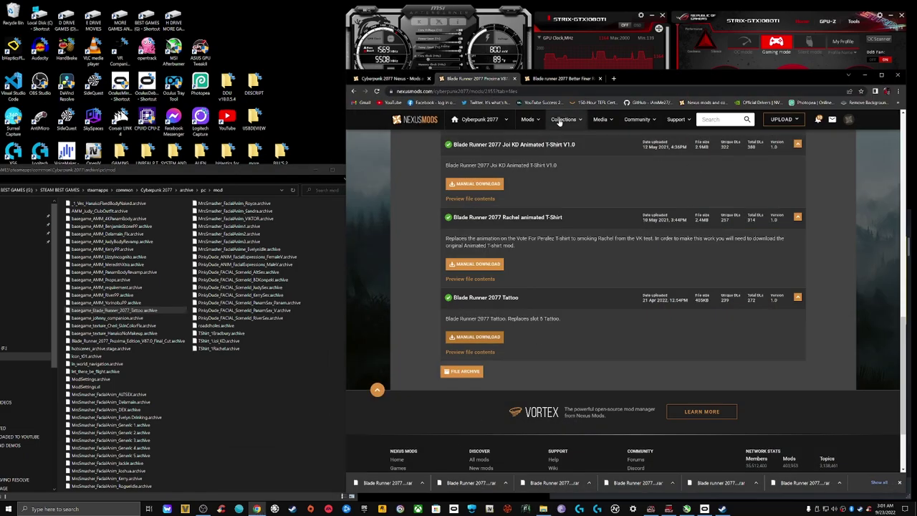
pyautogui.click(563, 78)
pyautogui.scroll(-1, 524, 352)
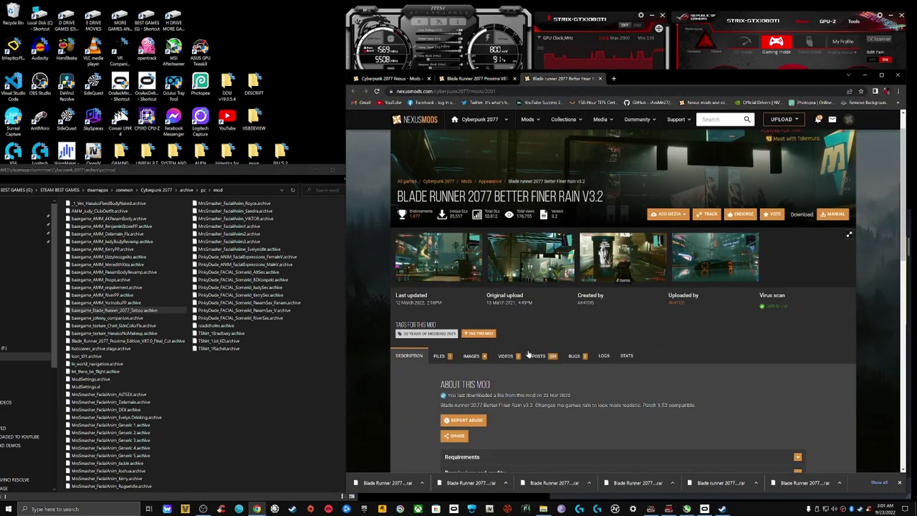
pyautogui.click(445, 346)
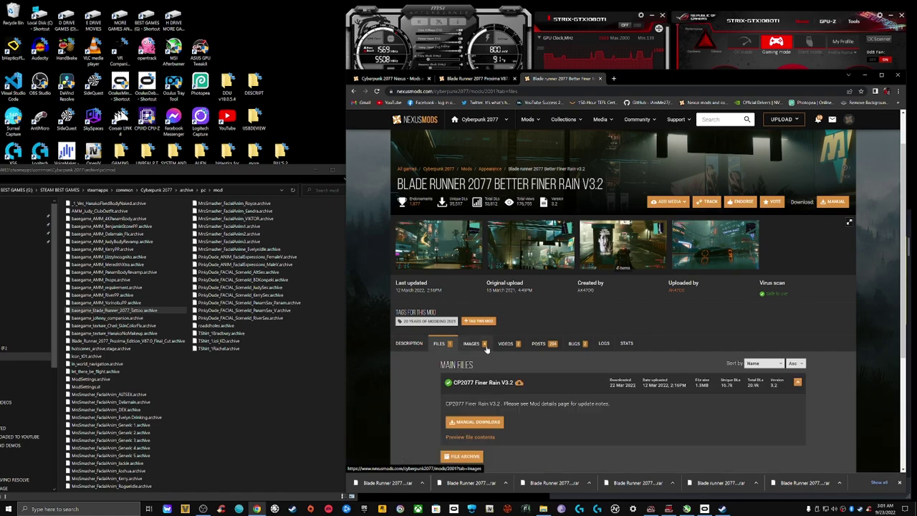
# Step: Download the CP2077 Finer Rain V3.2 main file manually, and minimize the browser window
pyautogui.scroll(-2, 489, 327)
pyautogui.click(489, 327)
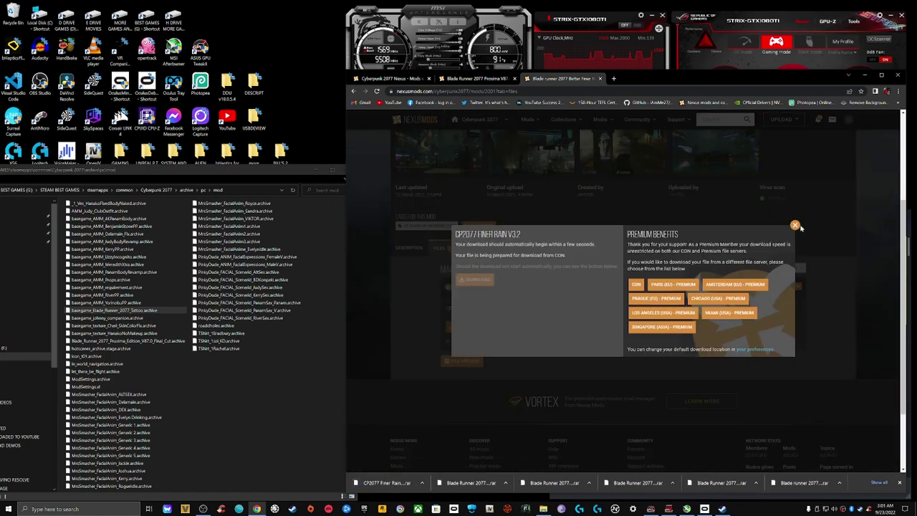
pyautogui.click(794, 226)
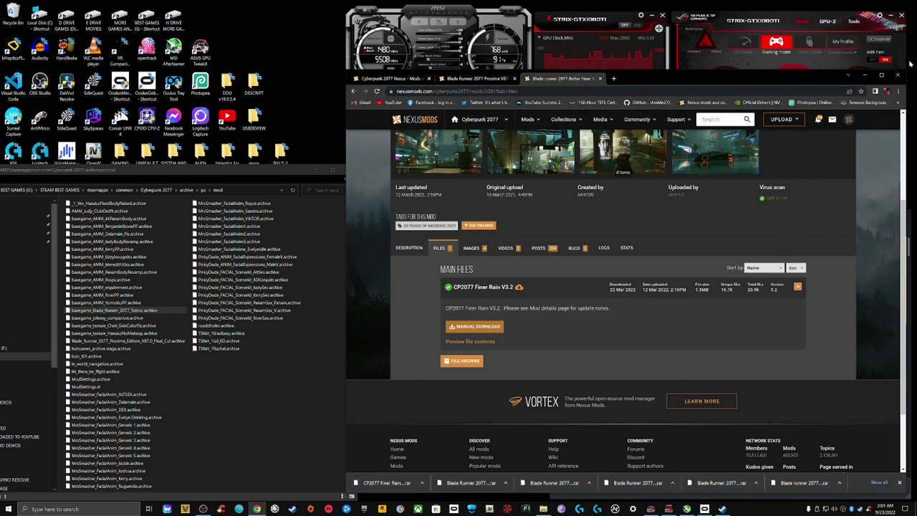
pyautogui.click(865, 74)
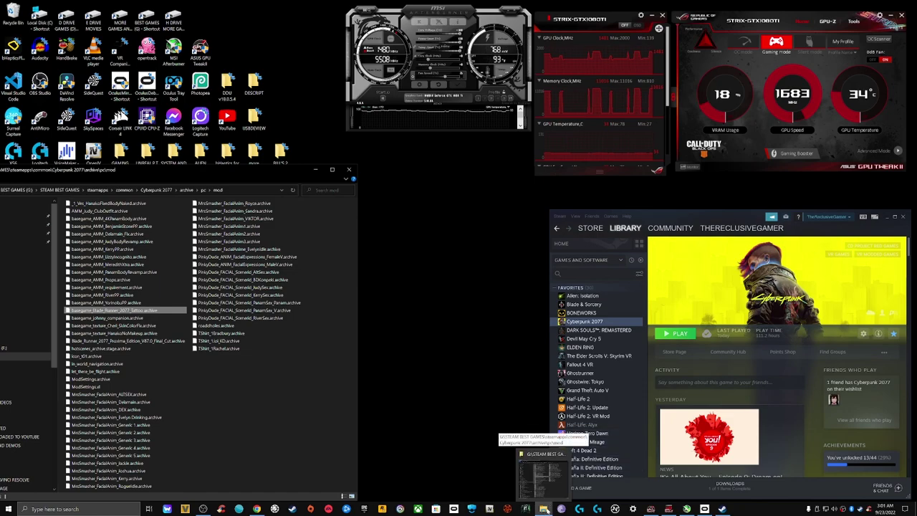
# Step: Move the CP2077 Finer Rain V3.2 .rar from Downloads into New folder and extract it there with 7-Zip
pyautogui.rightClick(544, 509)
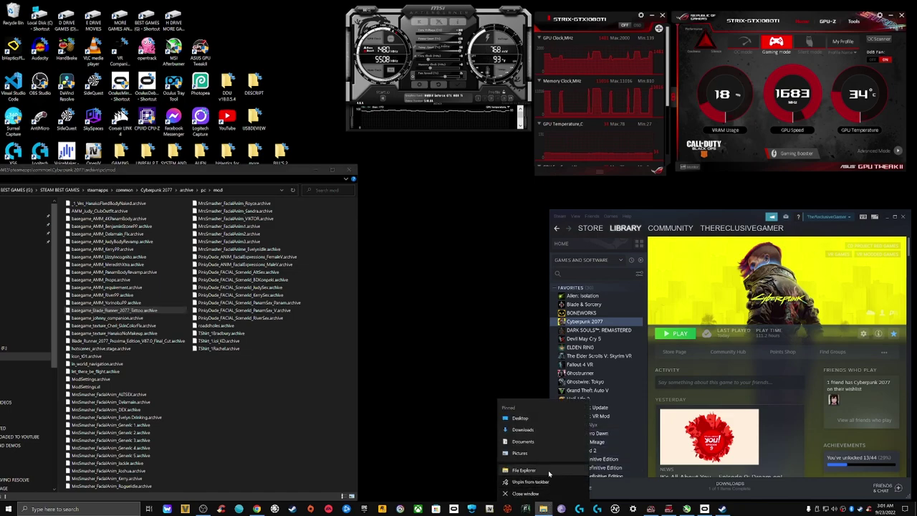
pyautogui.click(523, 430)
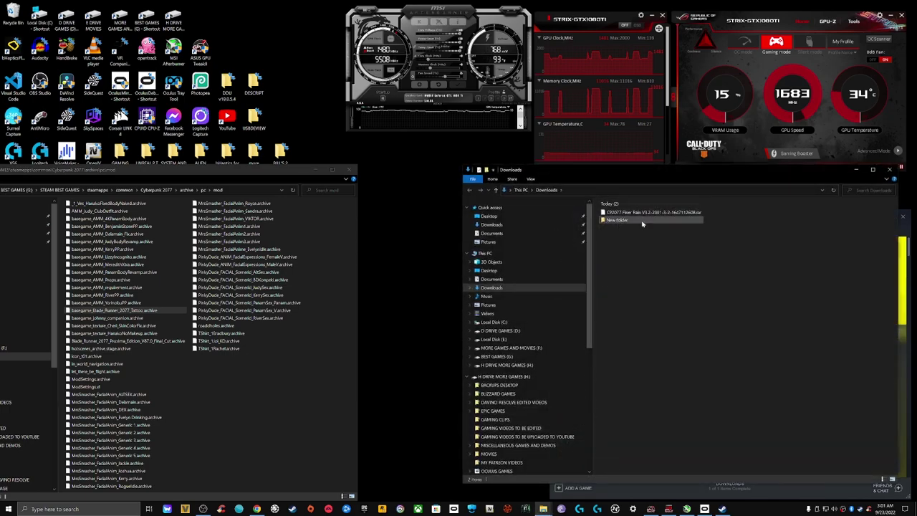
pyautogui.moveTo(657, 215); pyautogui.dragTo(618, 220)
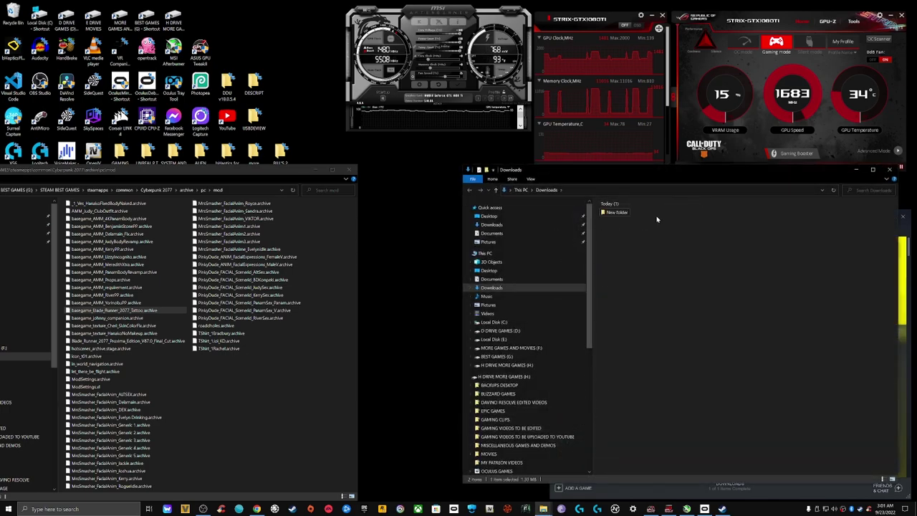
pyautogui.doubleClick(621, 213)
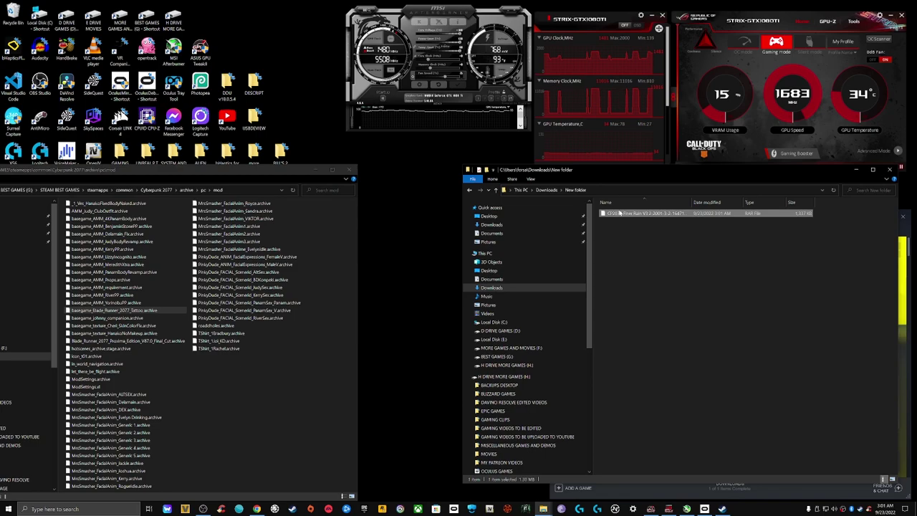
pyautogui.rightClick(623, 214)
pyautogui.moveTo(637, 232)
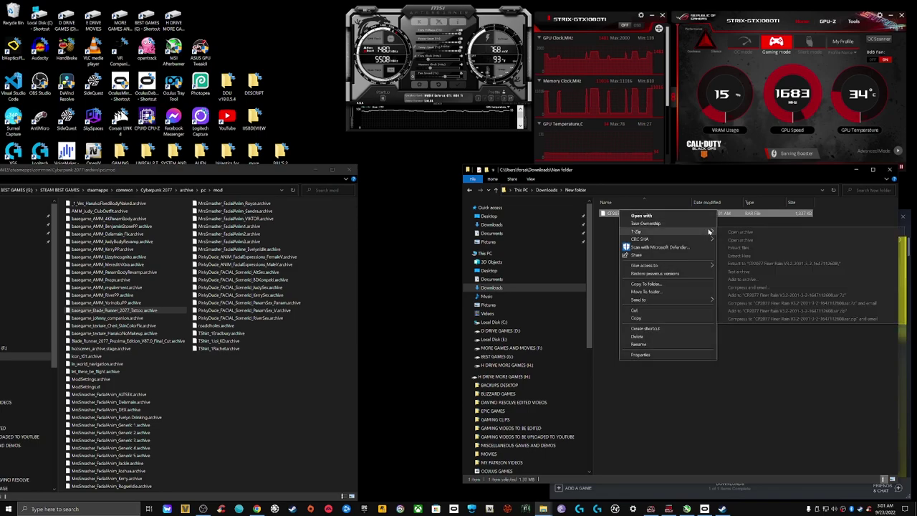
pyautogui.click(742, 255)
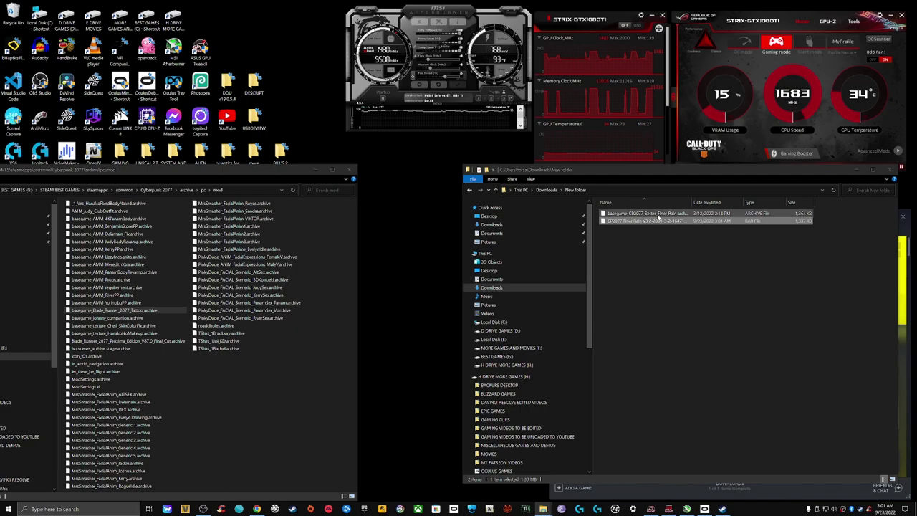
# Step: Copy basegame_CP2077_Better_Finer_Rain.archive into the game's archive\pc\mod folder, and delete both Finer Rain files from New folder
pyautogui.click(657, 215)
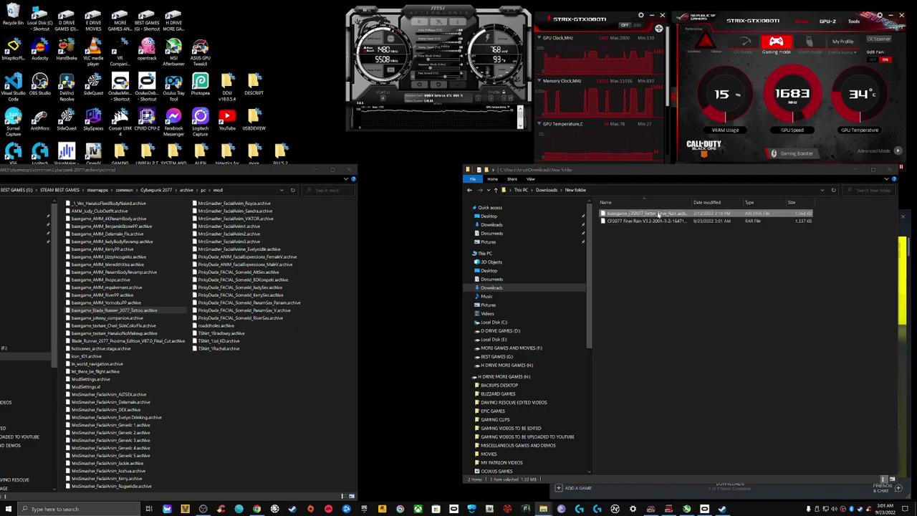
pyautogui.moveTo(658, 214); pyautogui.dragTo(260, 409)
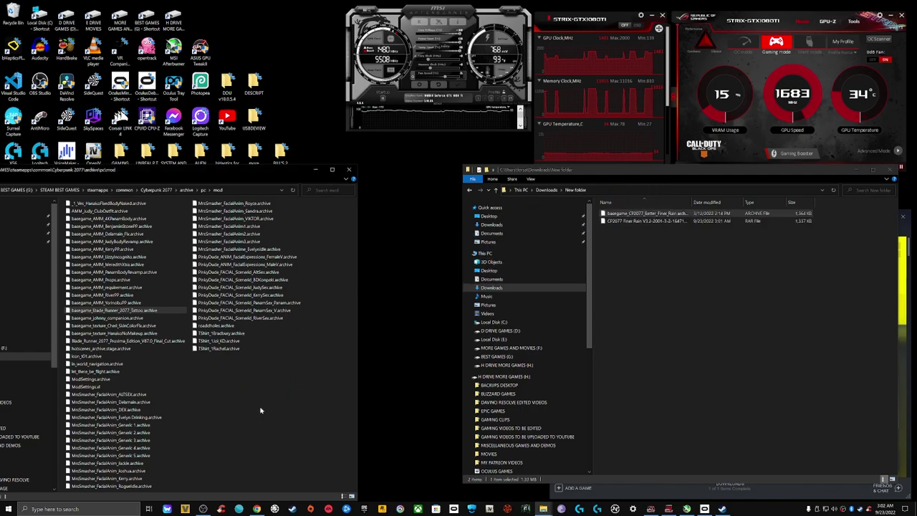
pyautogui.click(654, 215)
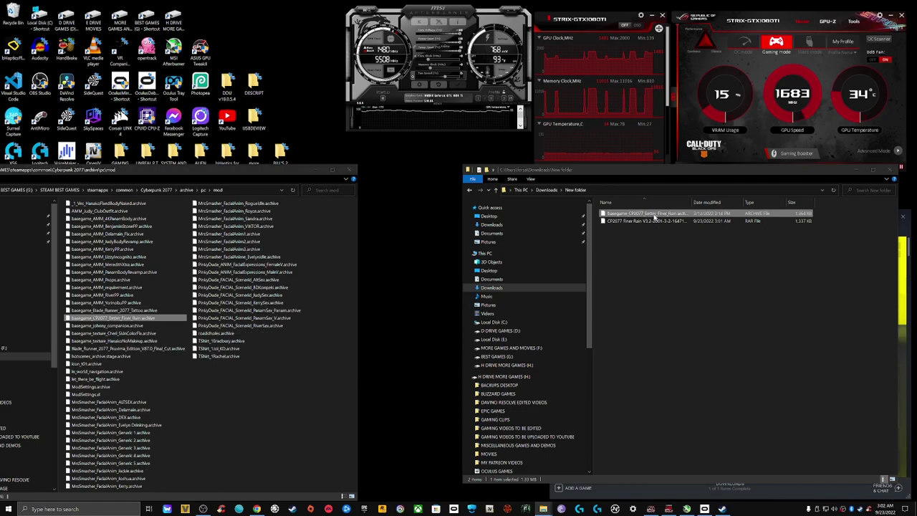
pyautogui.hotkey('ctrl', 'a')
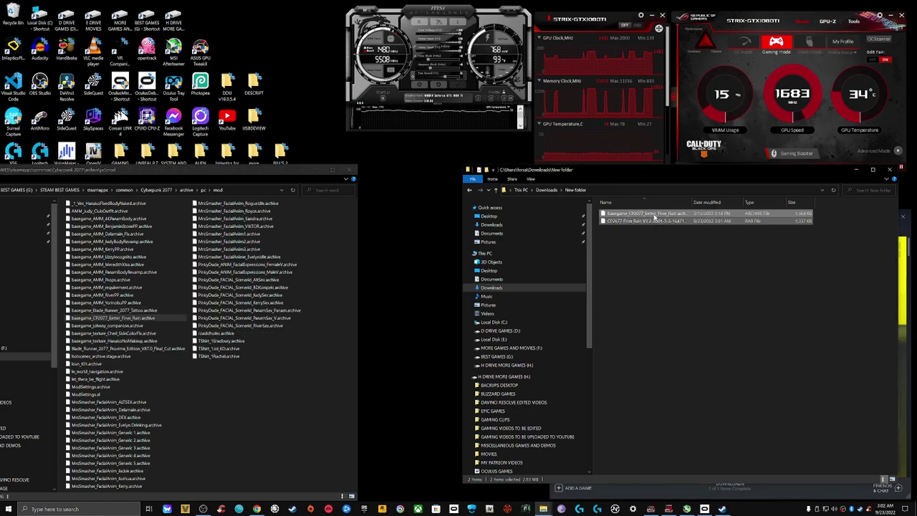
pyautogui.rightClick(654, 218)
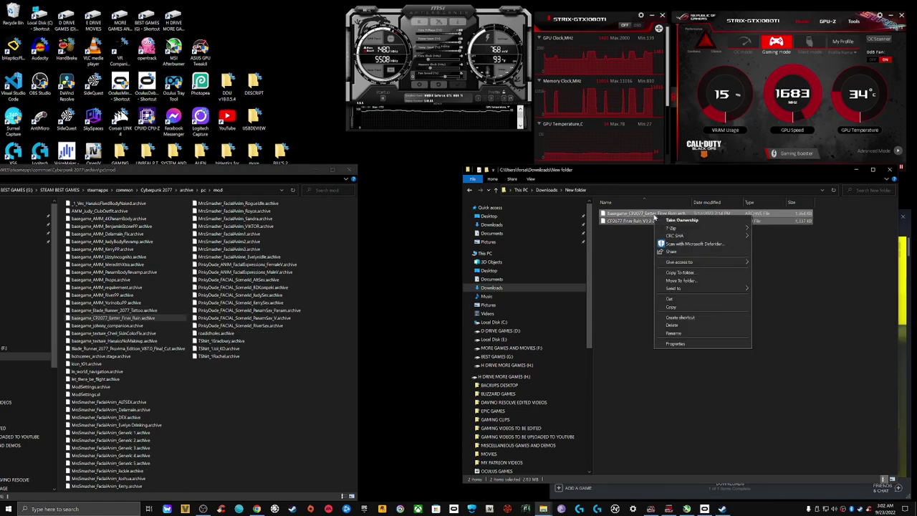
pyautogui.click(671, 326)
# Step: Close the New folder window and the game's mod folder window
pyautogui.click(895, 169)
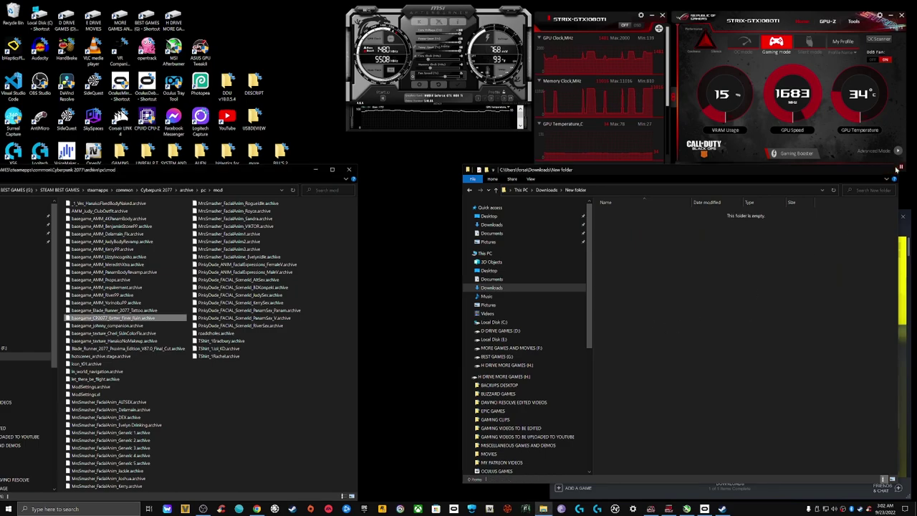
pyautogui.click(349, 170)
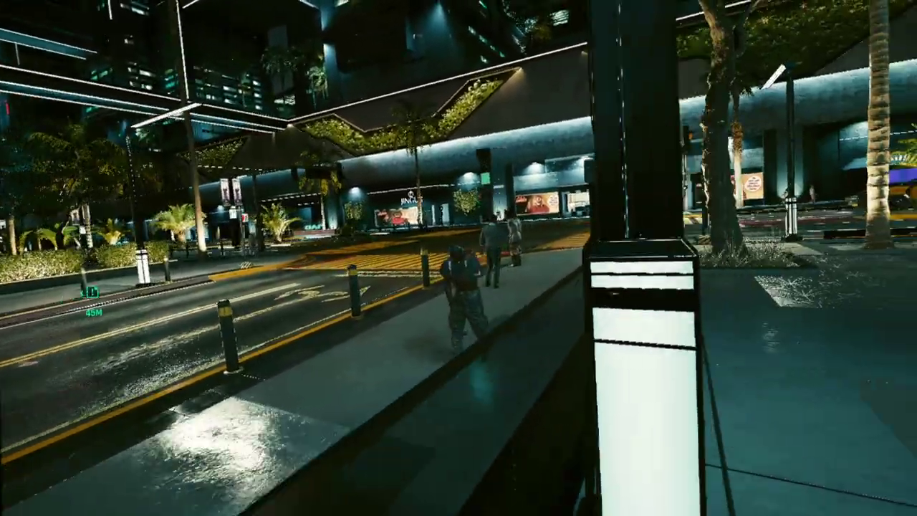
pyautogui.press('w')
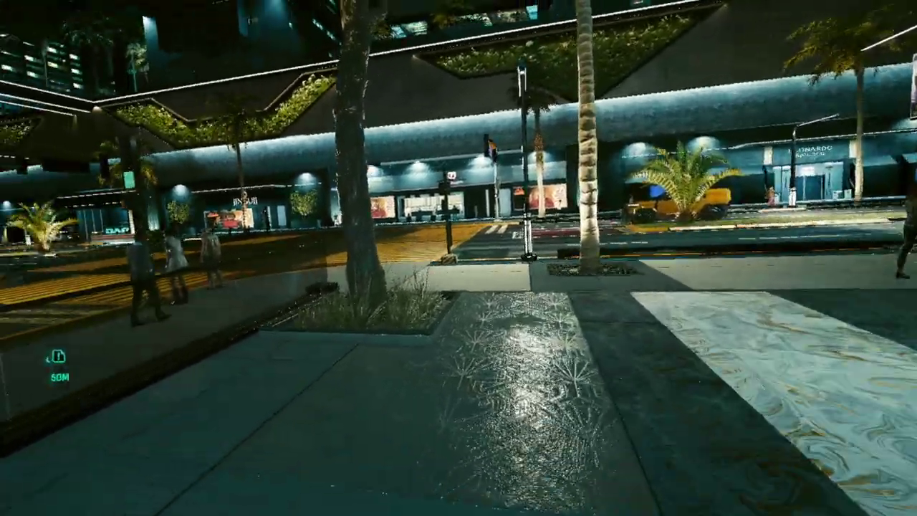
pyautogui.press('w')
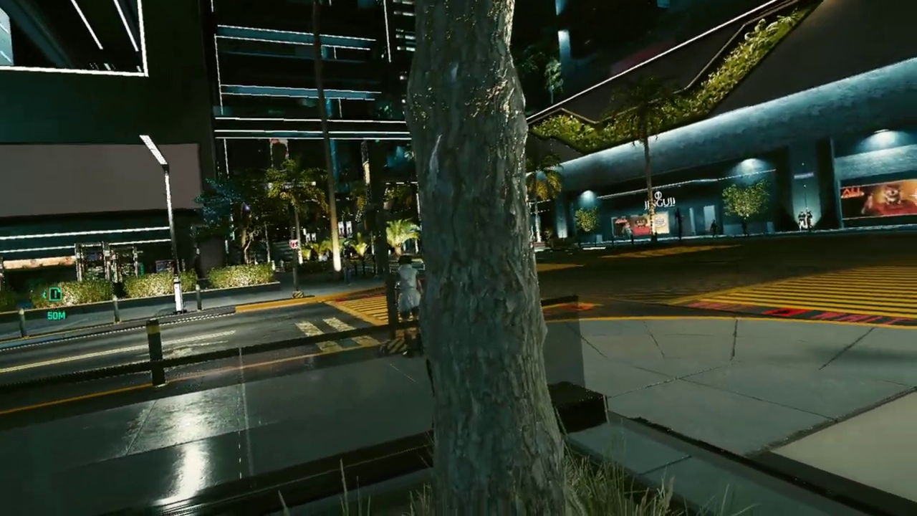